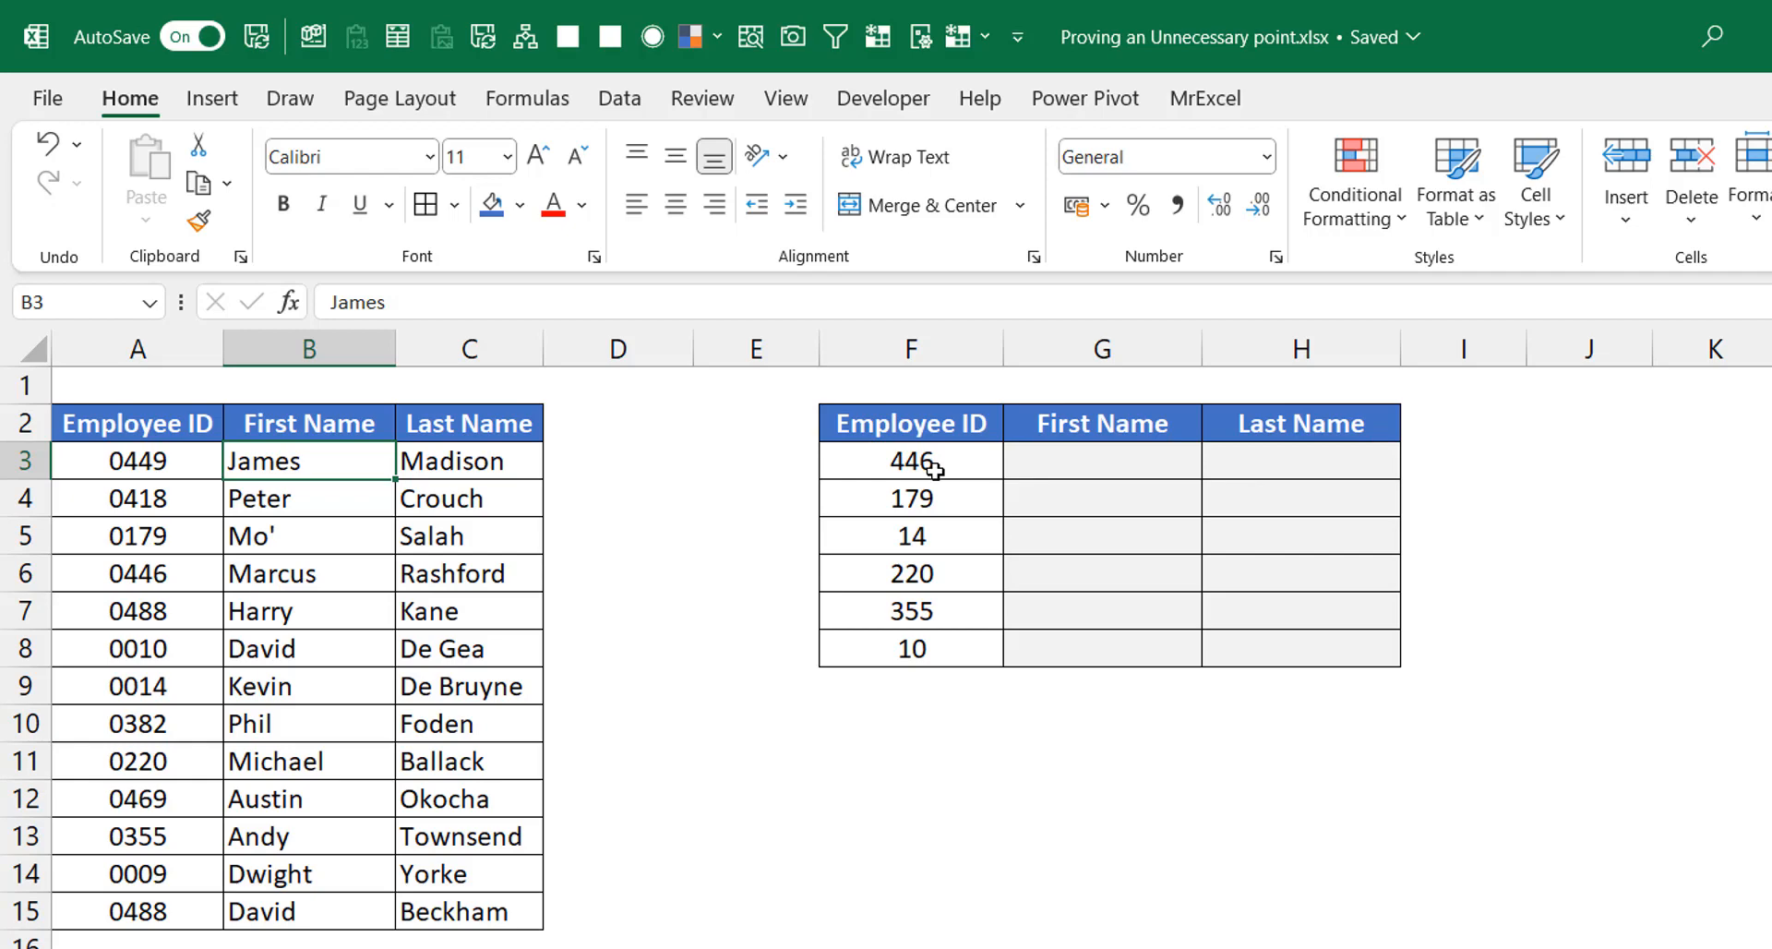
# Compare the employee IDs in F3:F8 with the employee IDs in A3:A15
pyautogui.moveTo(928, 465); pyautogui.dragTo(943, 638)
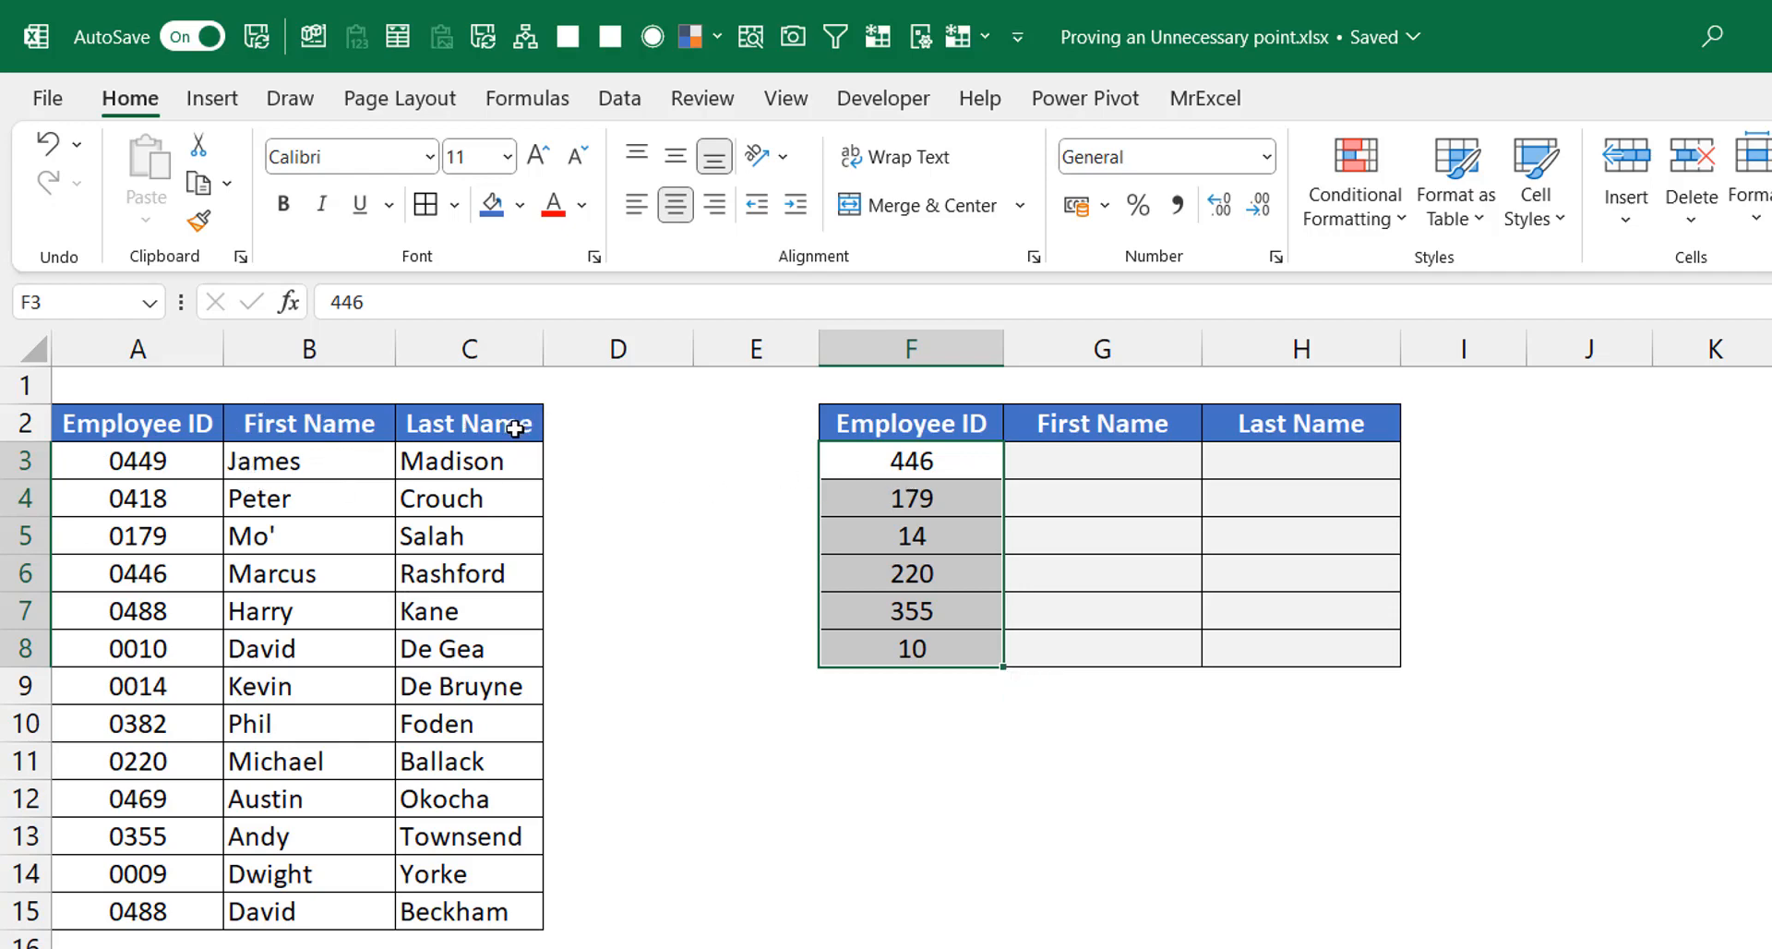
pyautogui.click(864, 458)
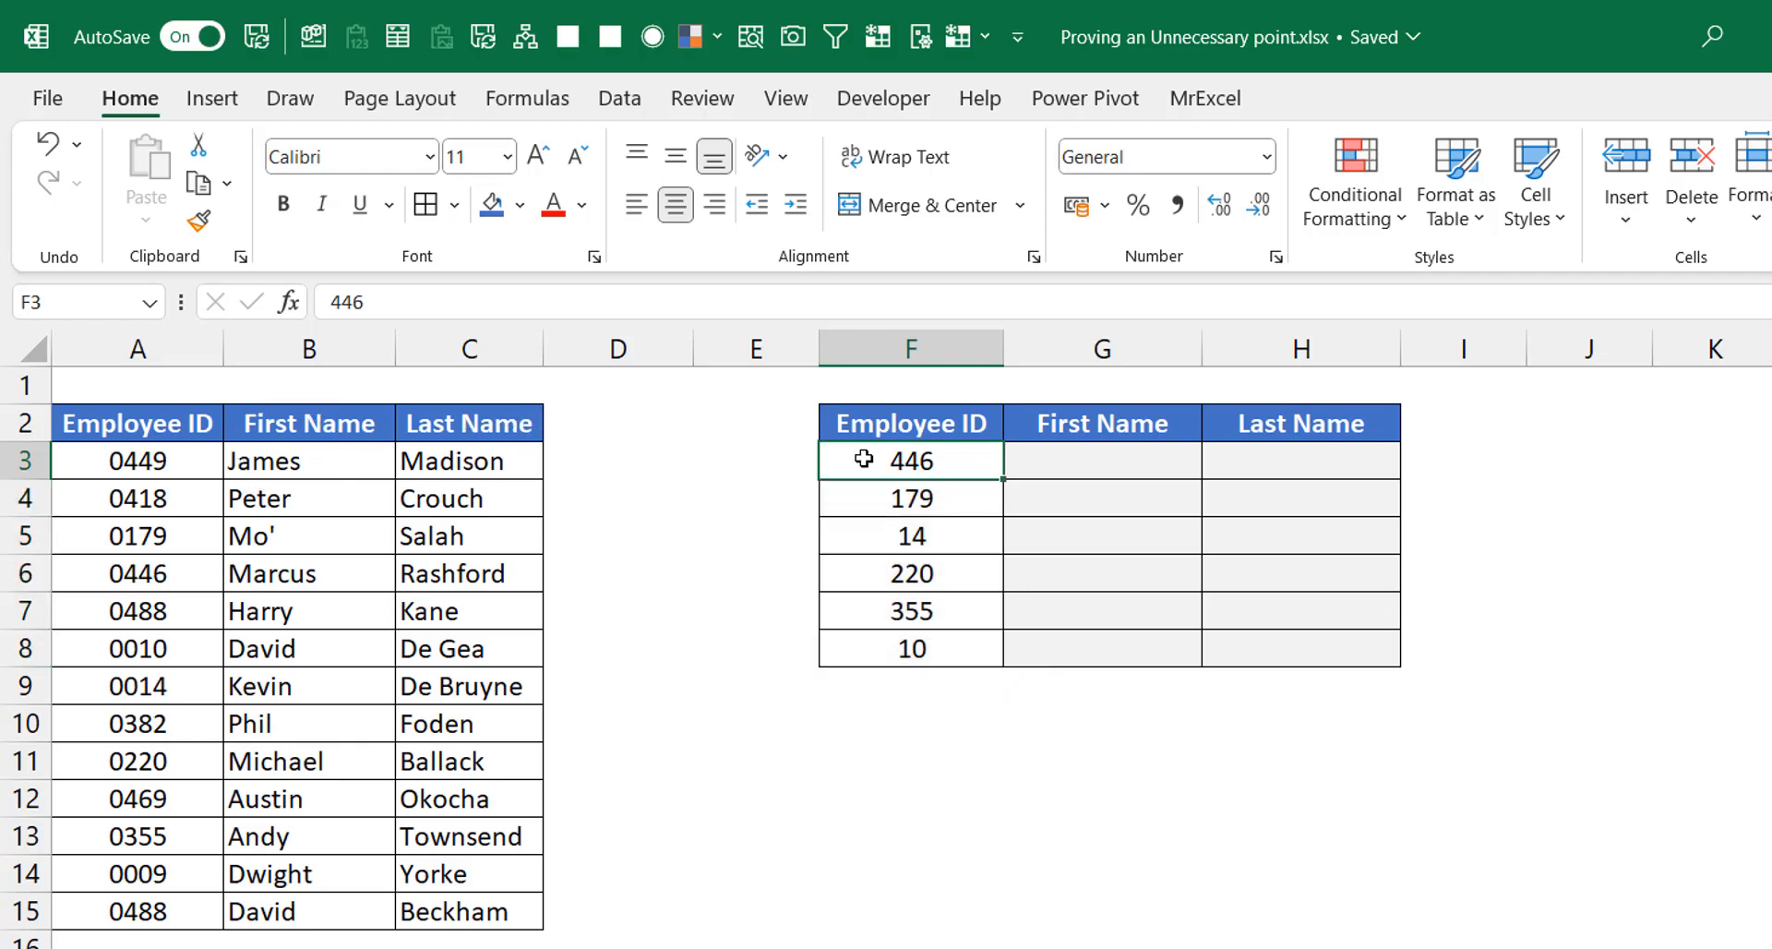
pyautogui.moveTo(864, 458); pyautogui.dragTo(923, 661)
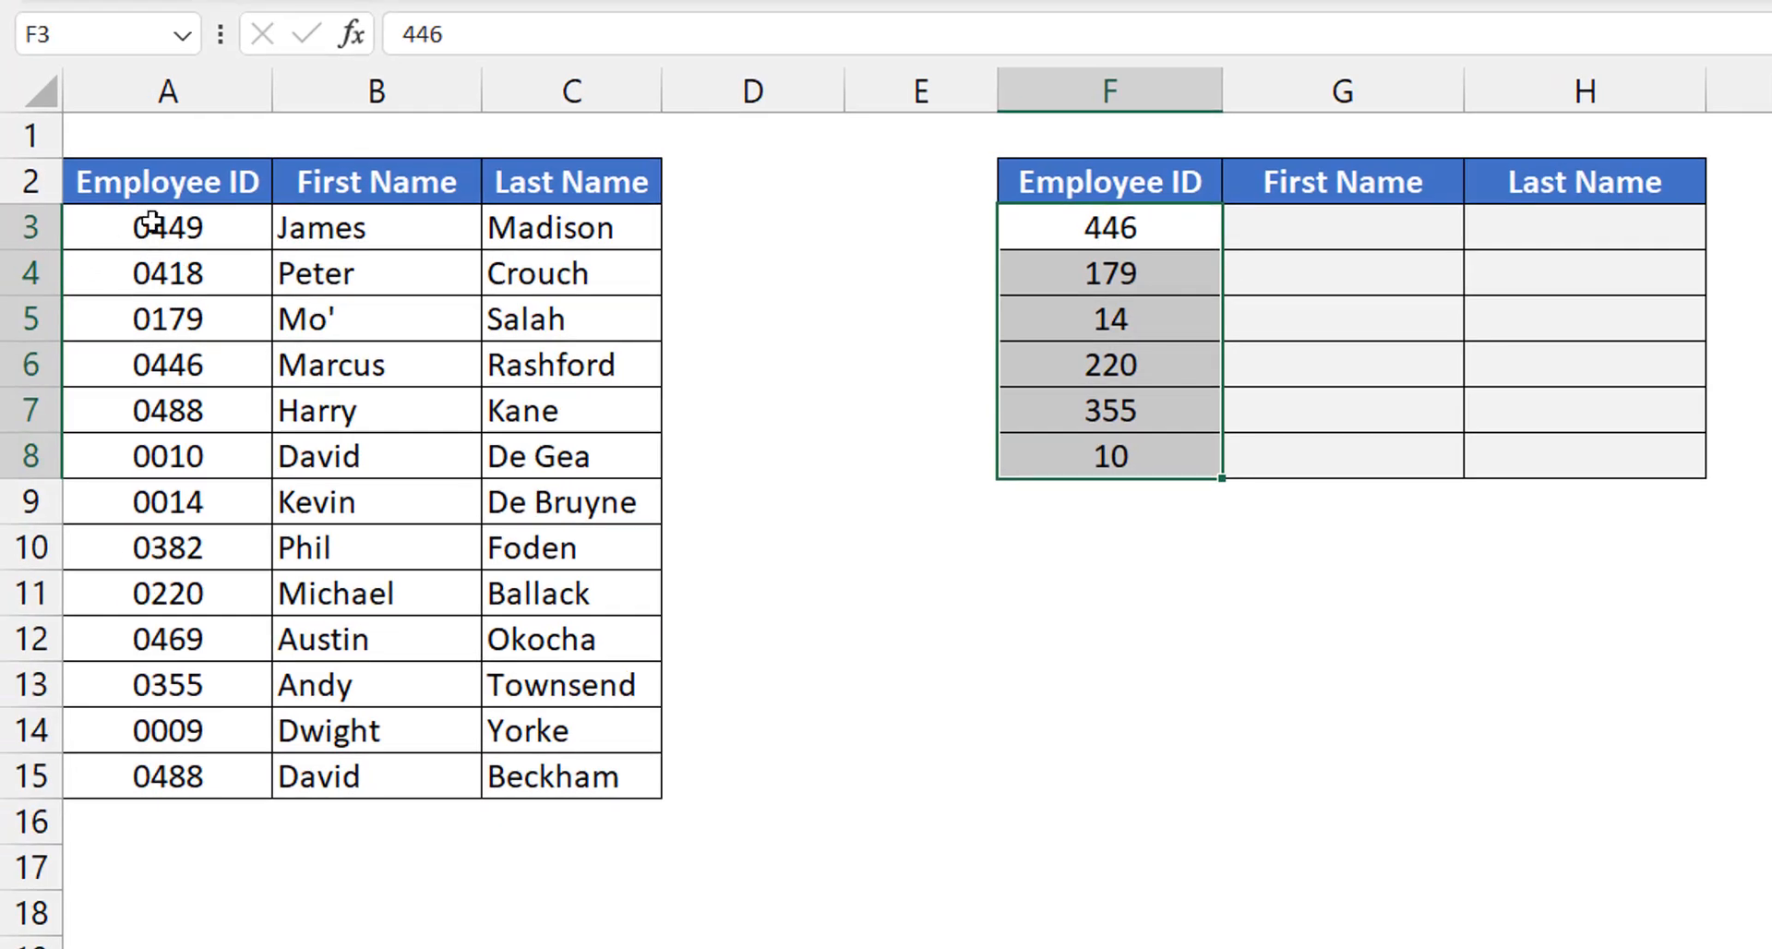
pyautogui.click(155, 225)
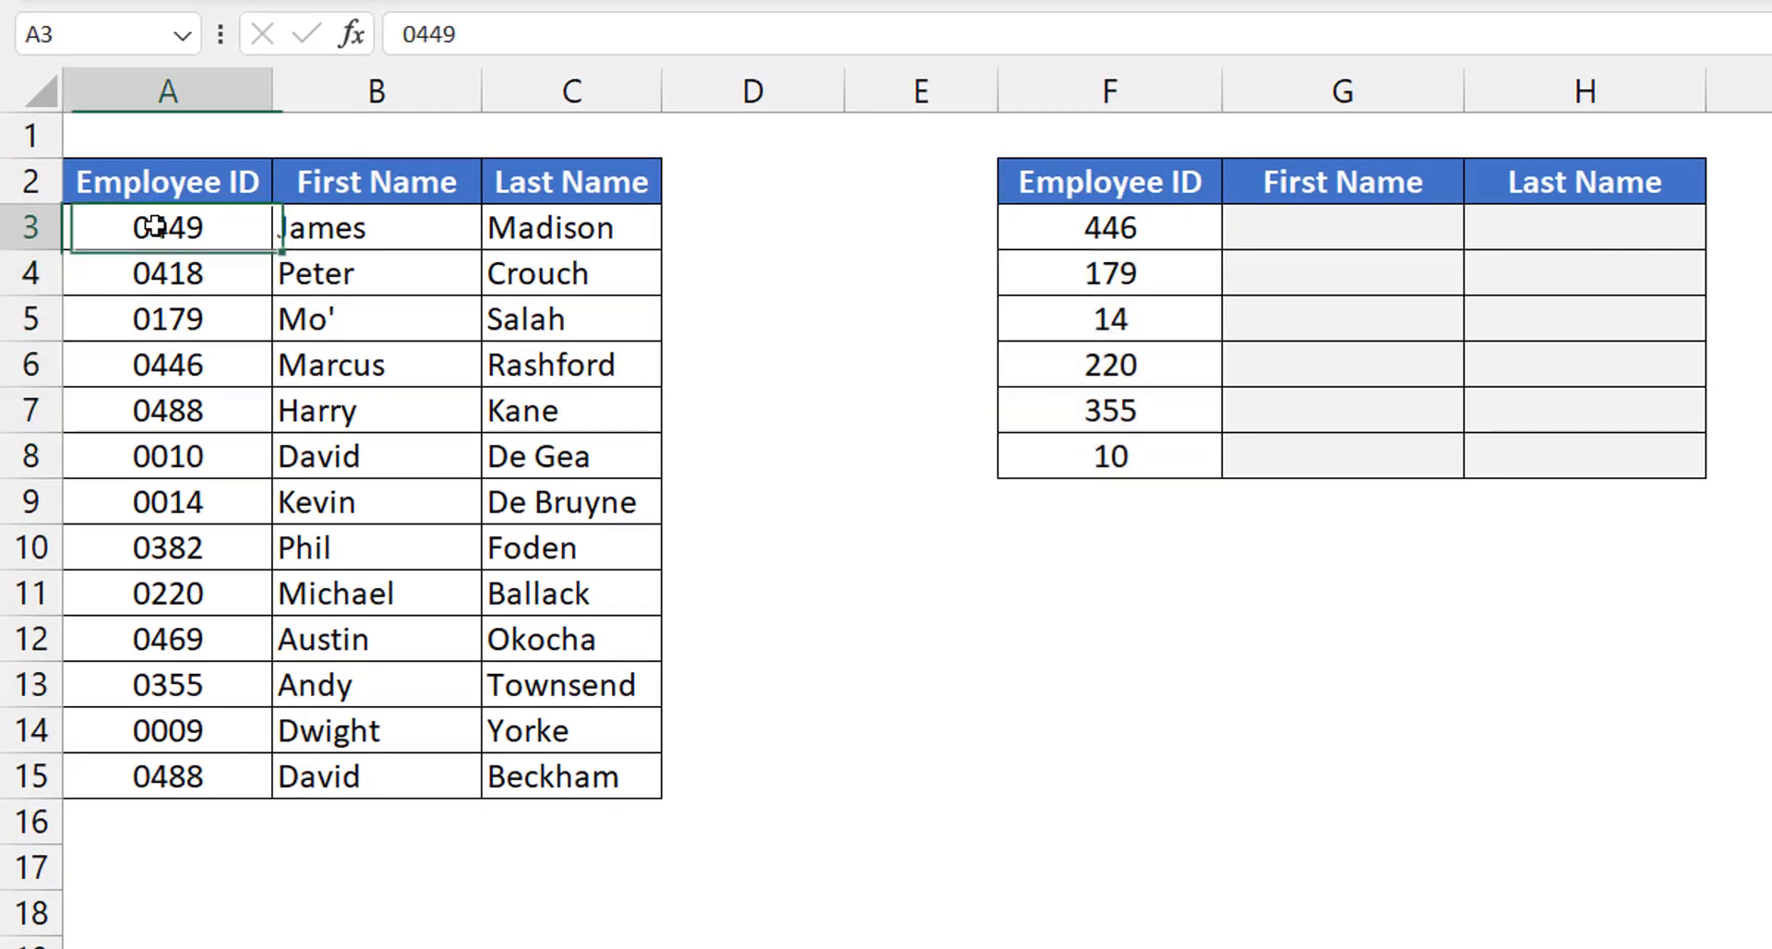
pyautogui.hotkey('ctrl', 'shift', 'Down')
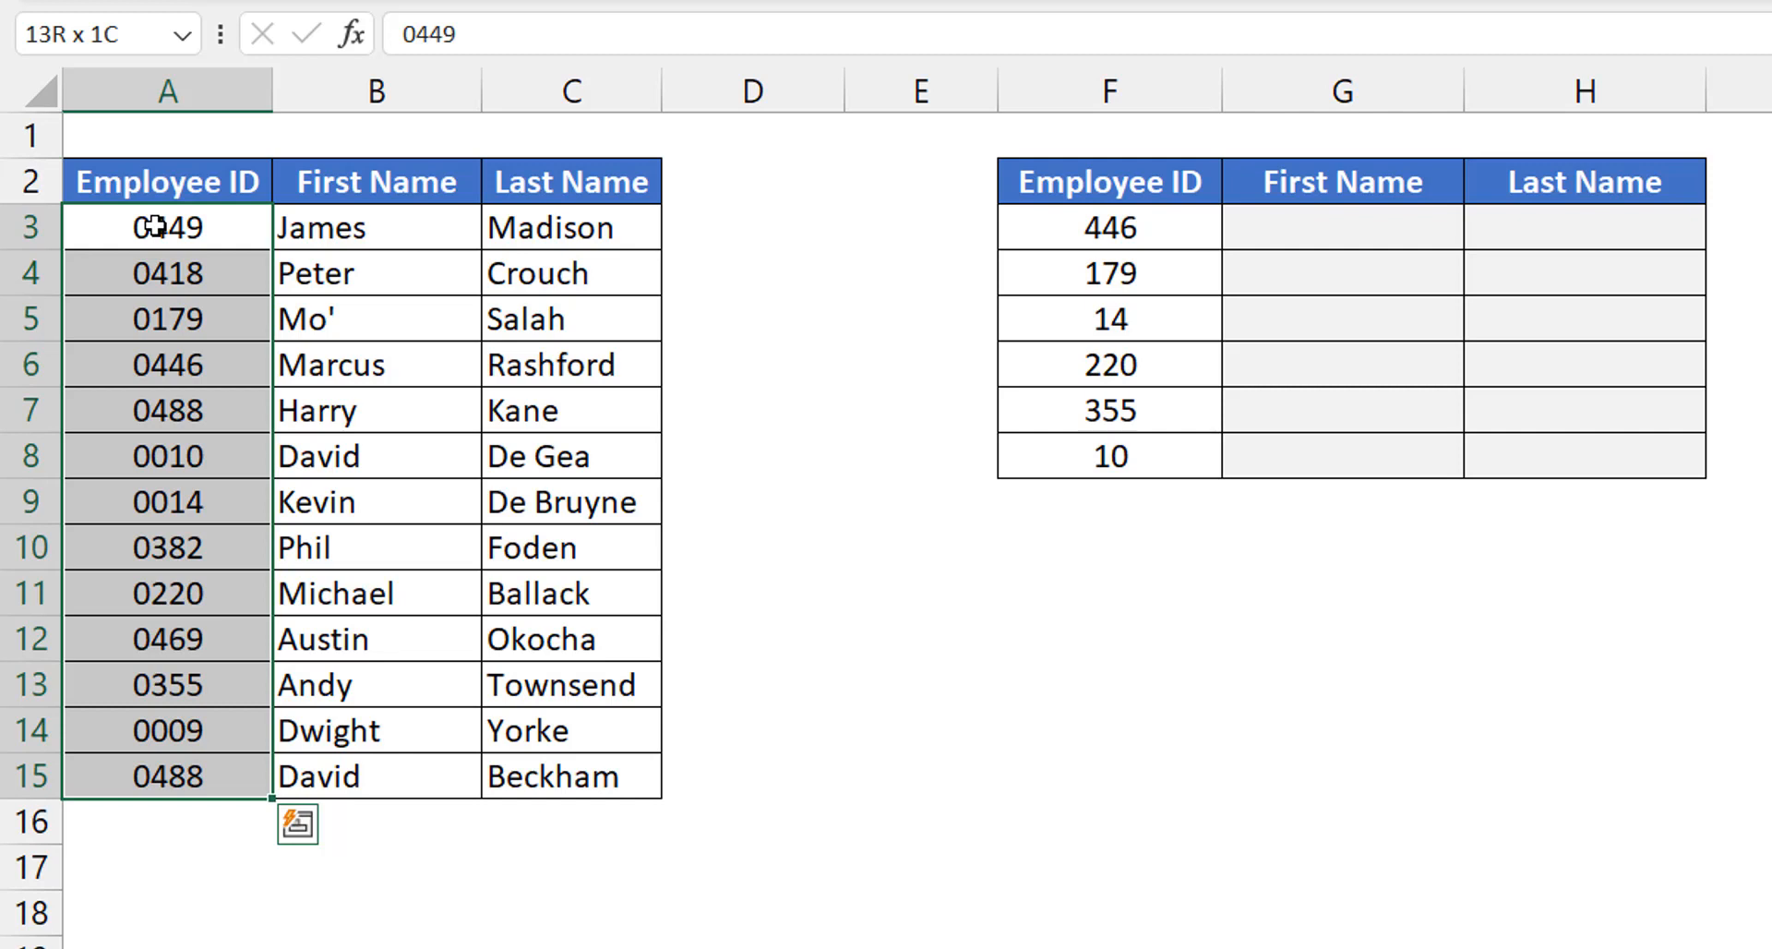
pyautogui.click(154, 226)
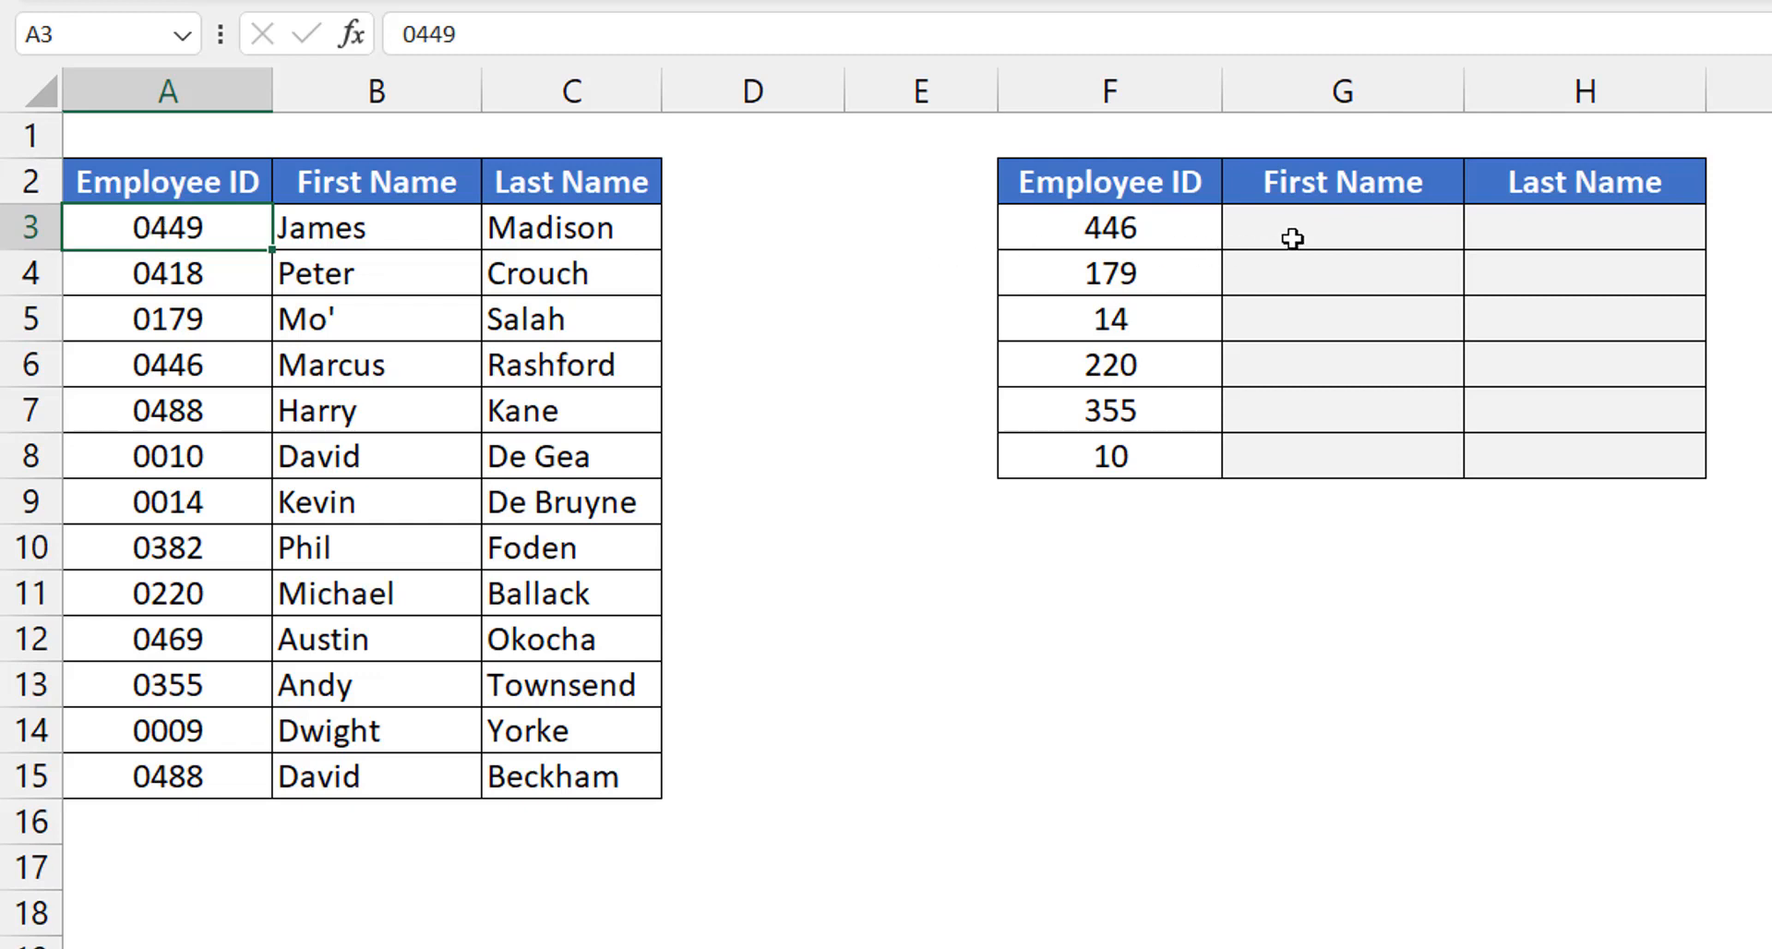
# Start a VLOOKUP formula in G3 with TEXT(F3,"0000") as the lookup value
pyautogui.click(1325, 237)
pyautogui.write('=vlook')
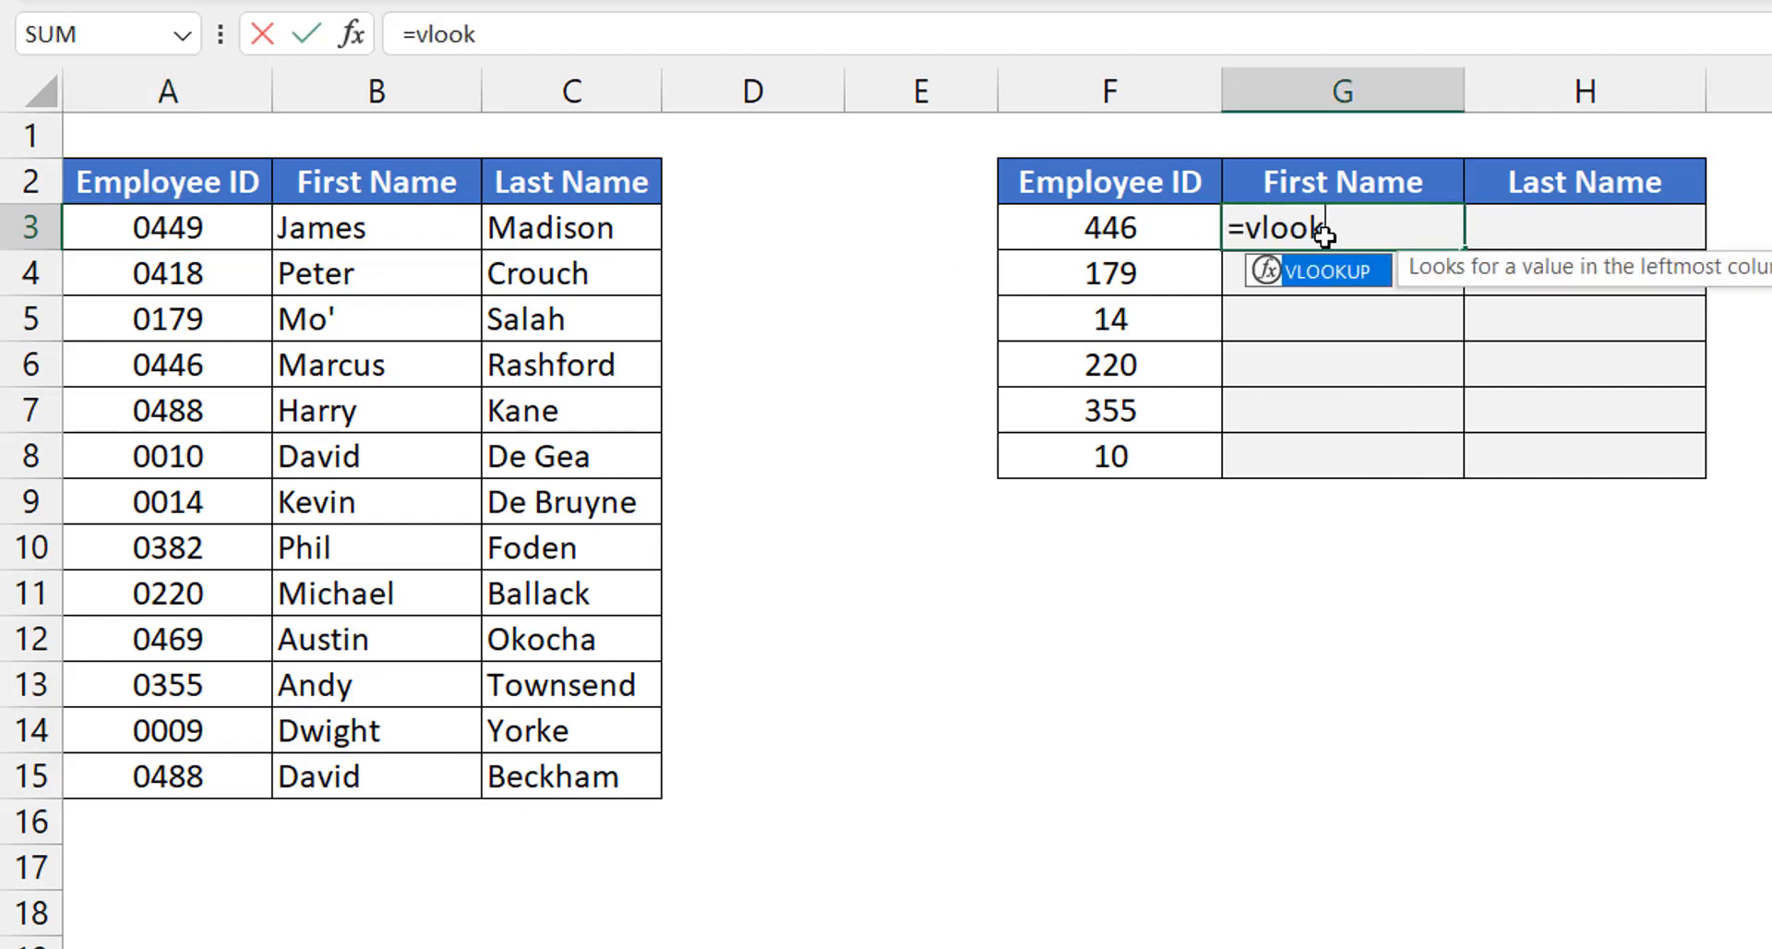
pyautogui.press('Tab')
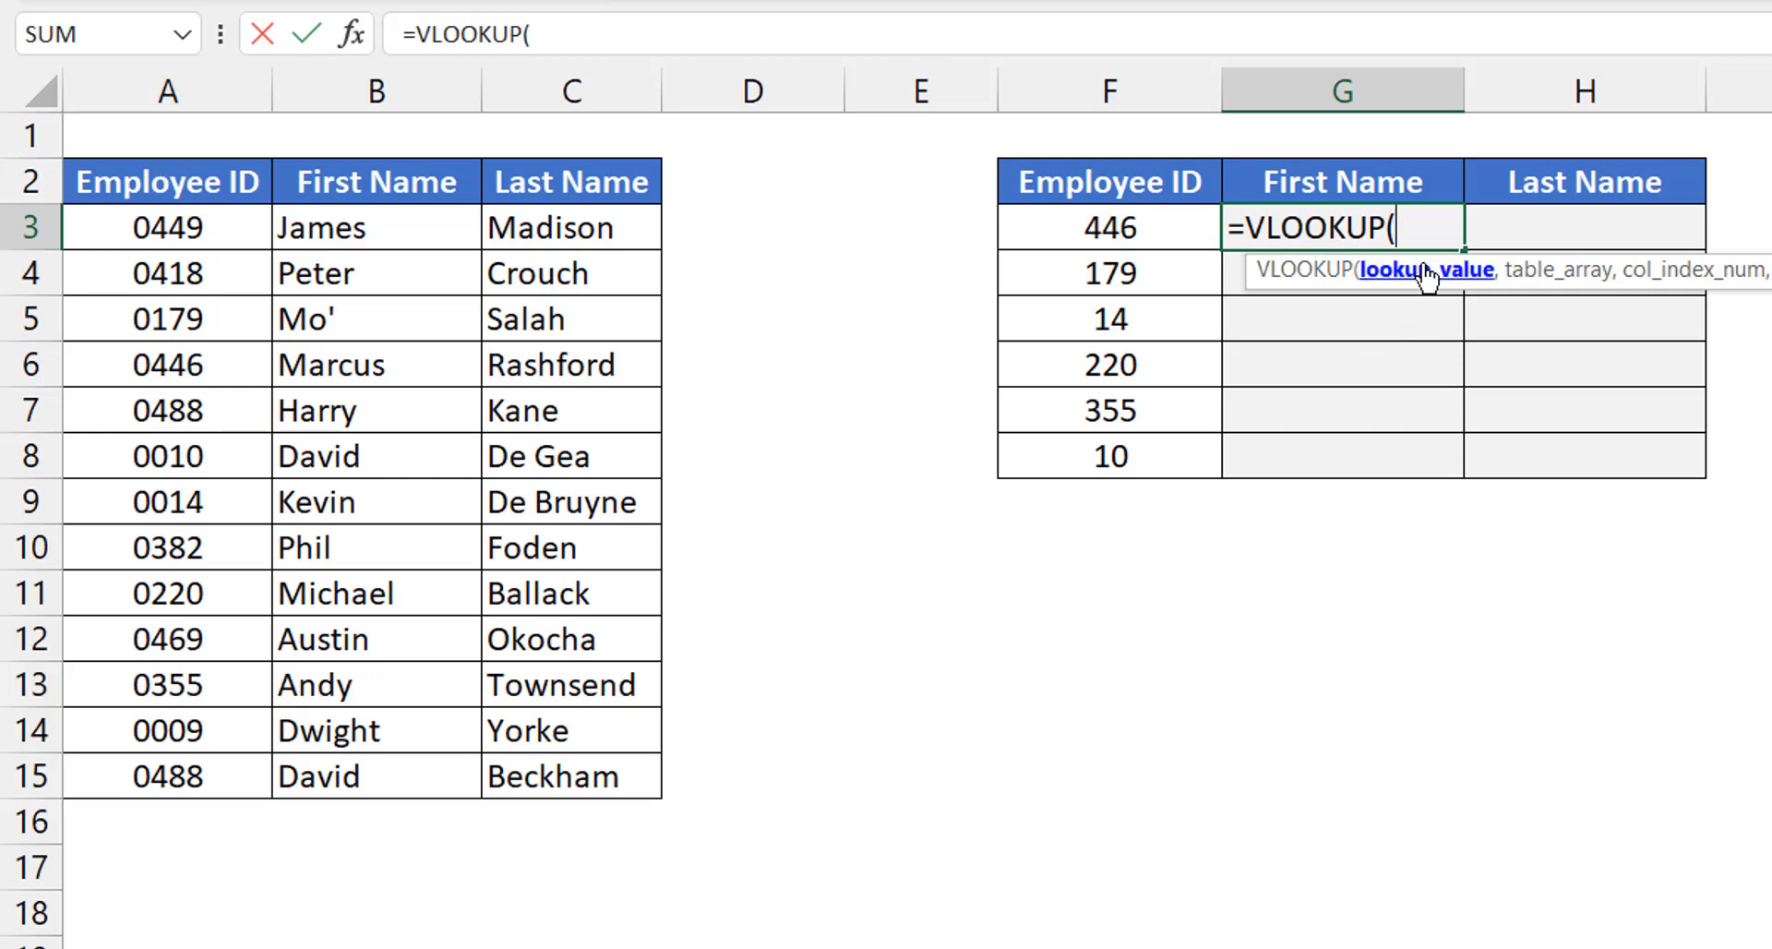
pyautogui.write('text')
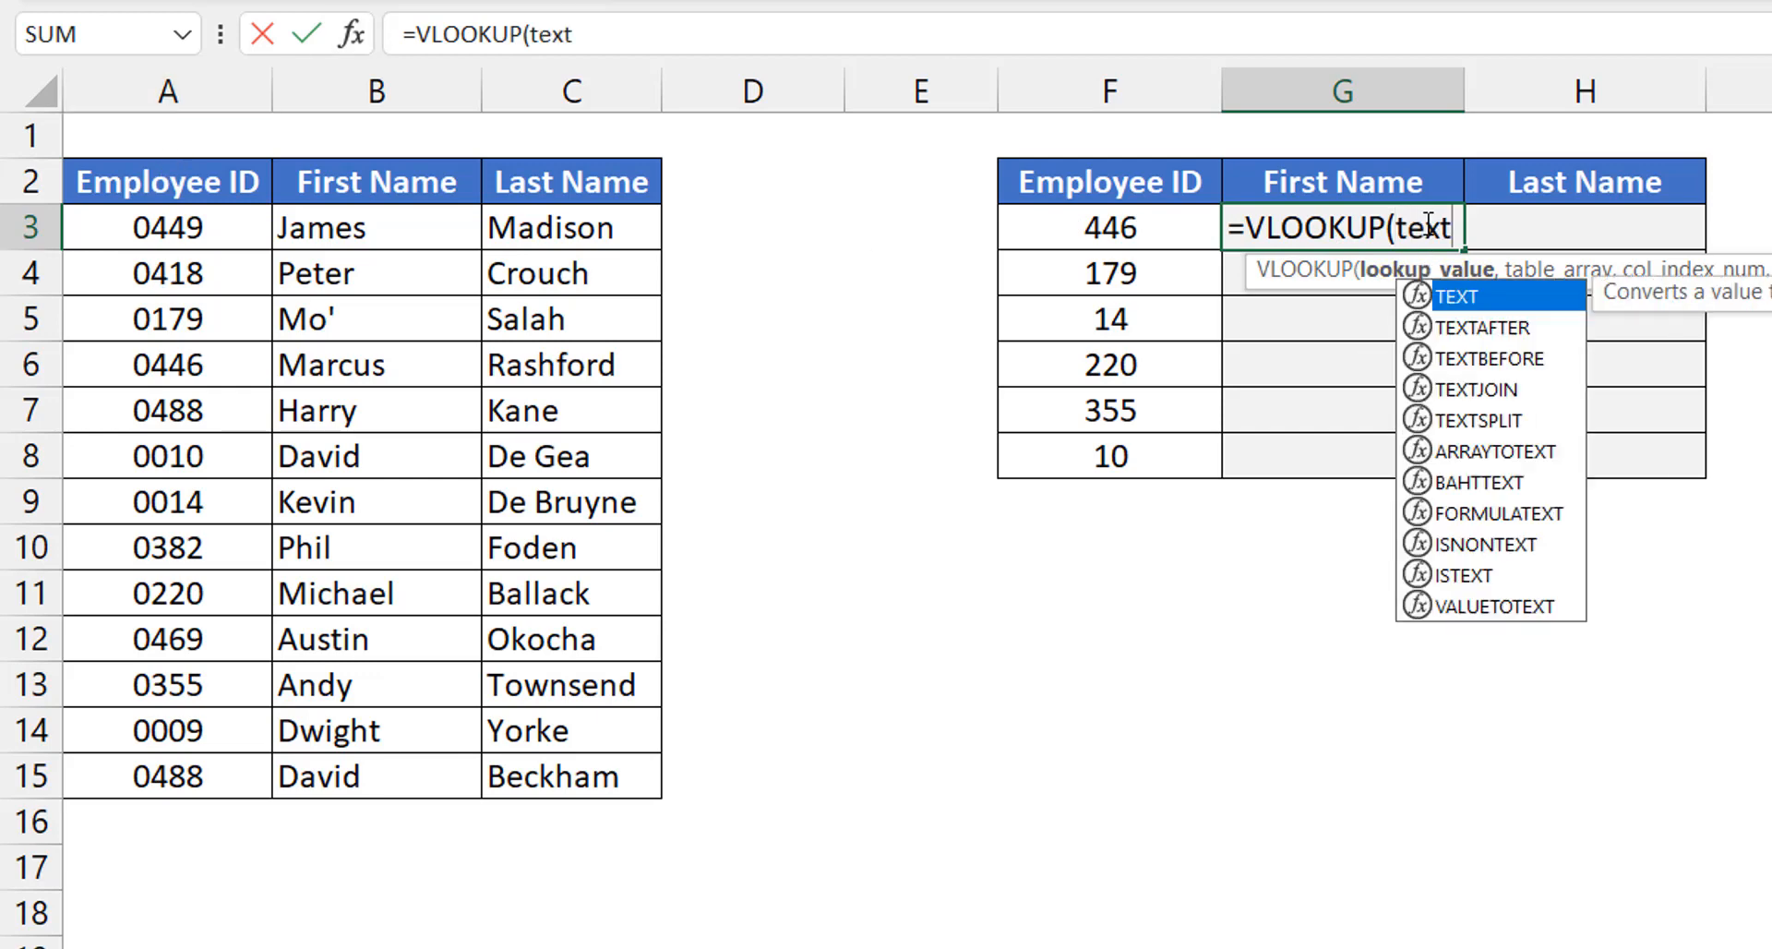
pyautogui.press('Tab')
pyautogui.click(1118, 231)
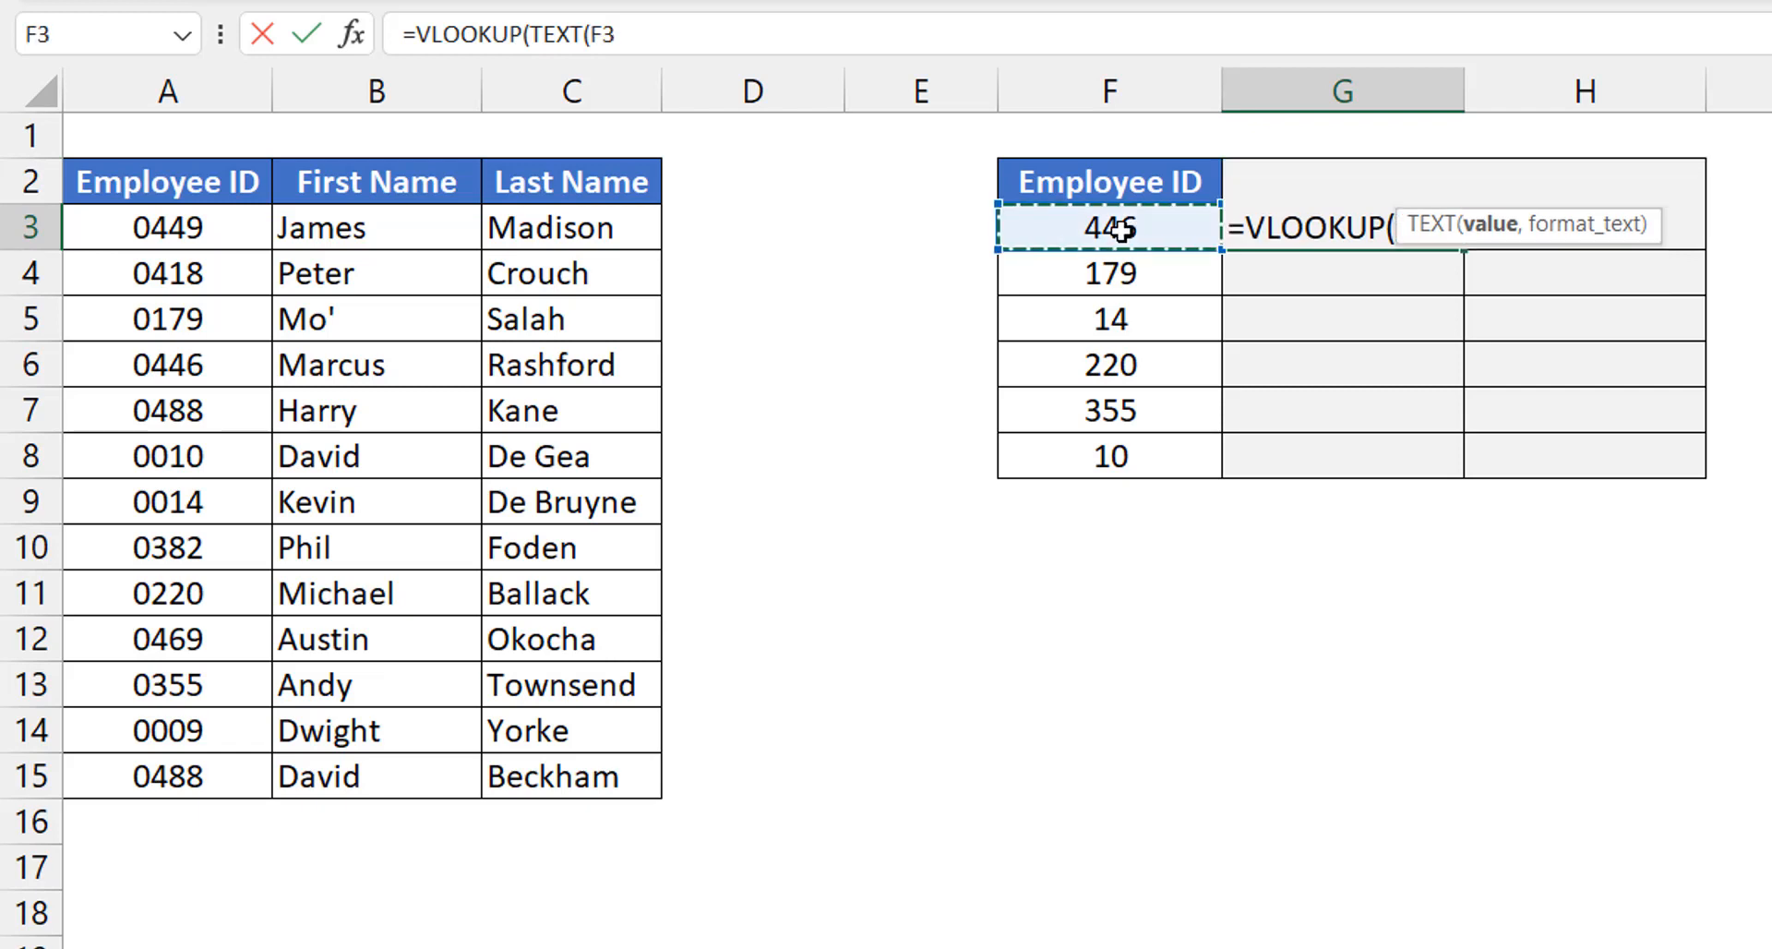
pyautogui.write(',')
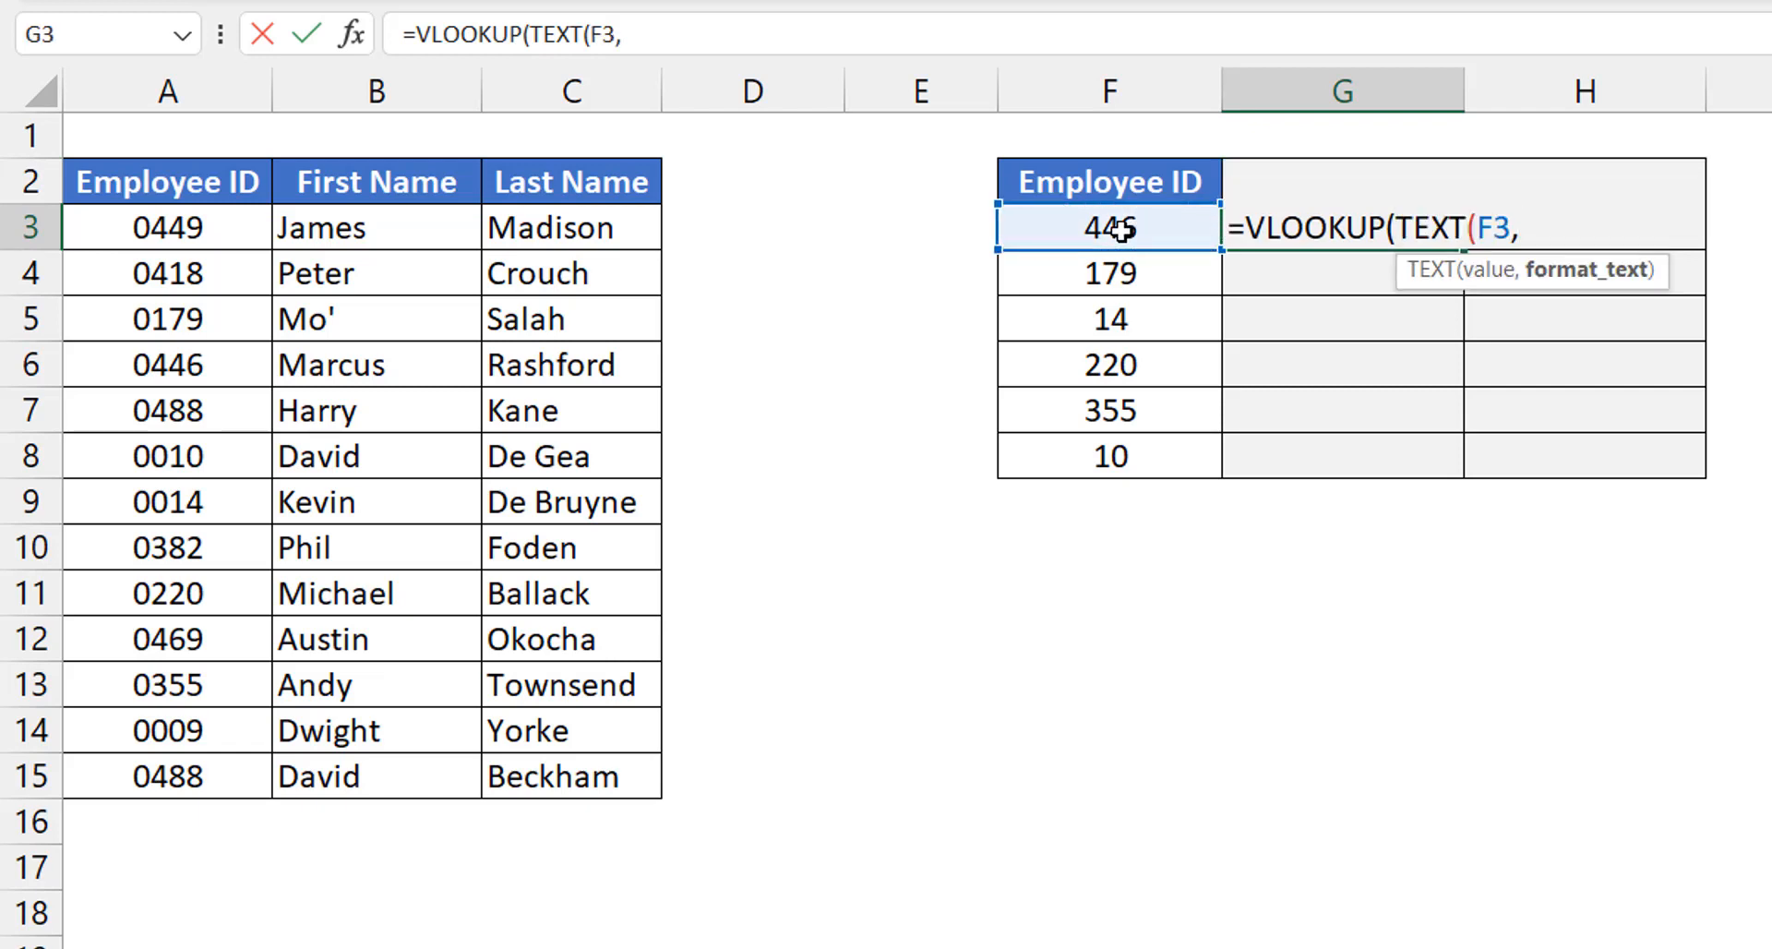
pyautogui.write('"0000')
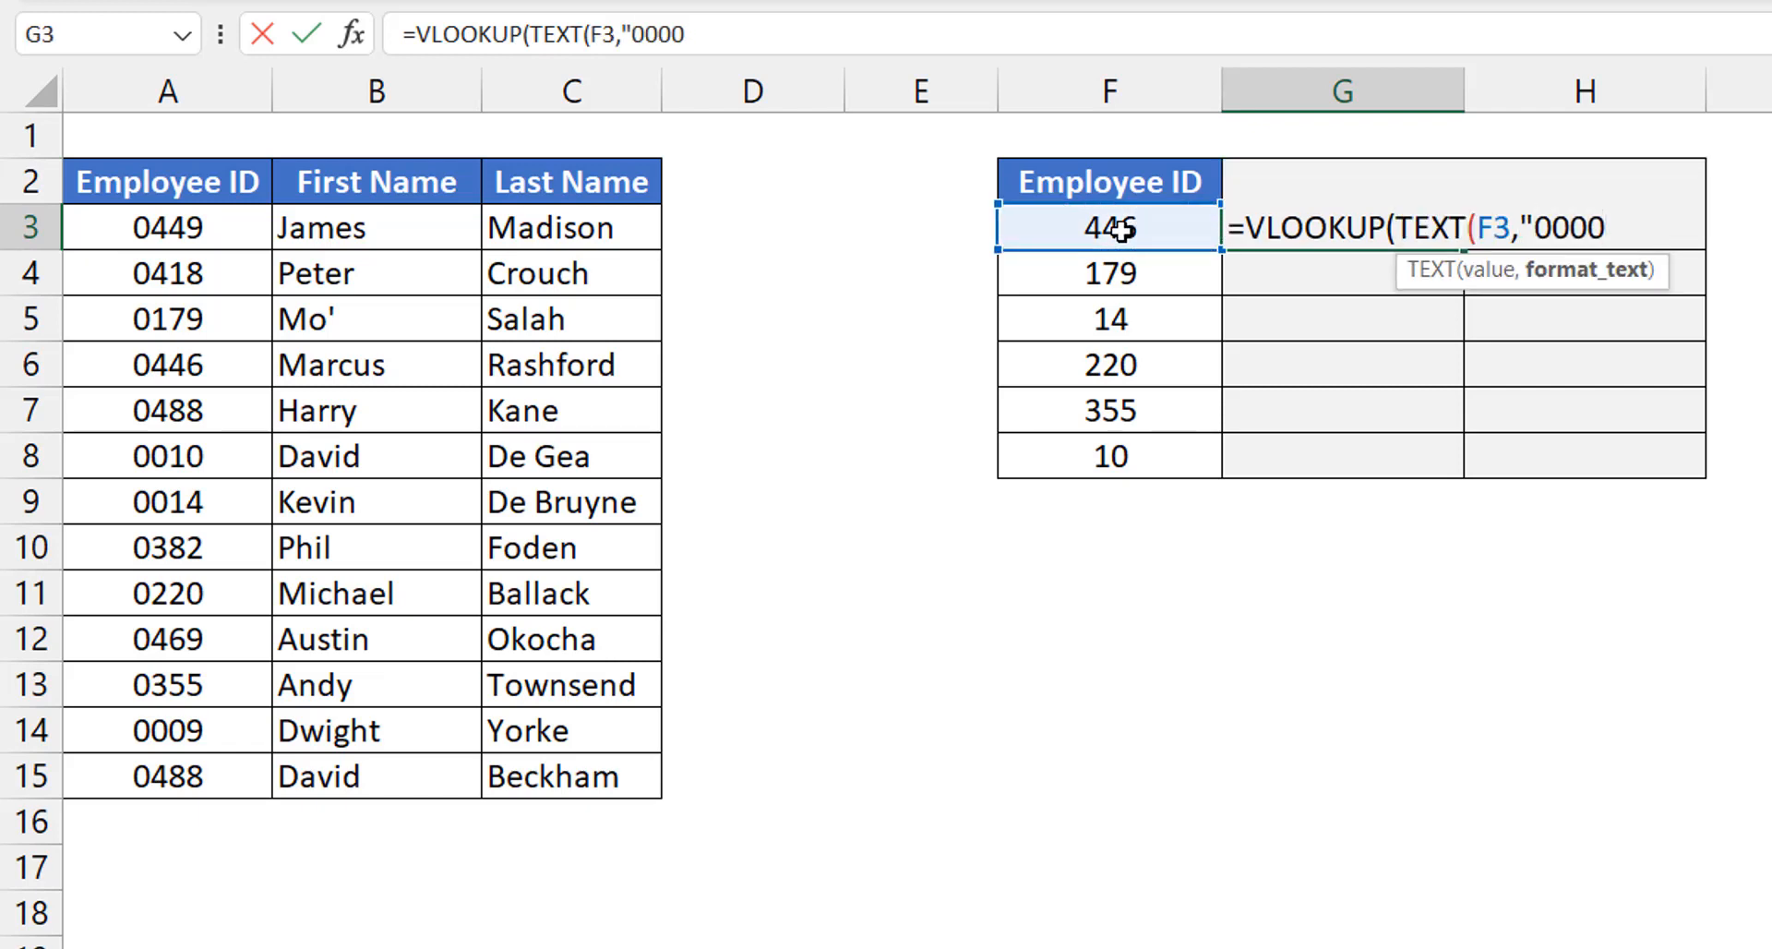
pyautogui.write('"),')
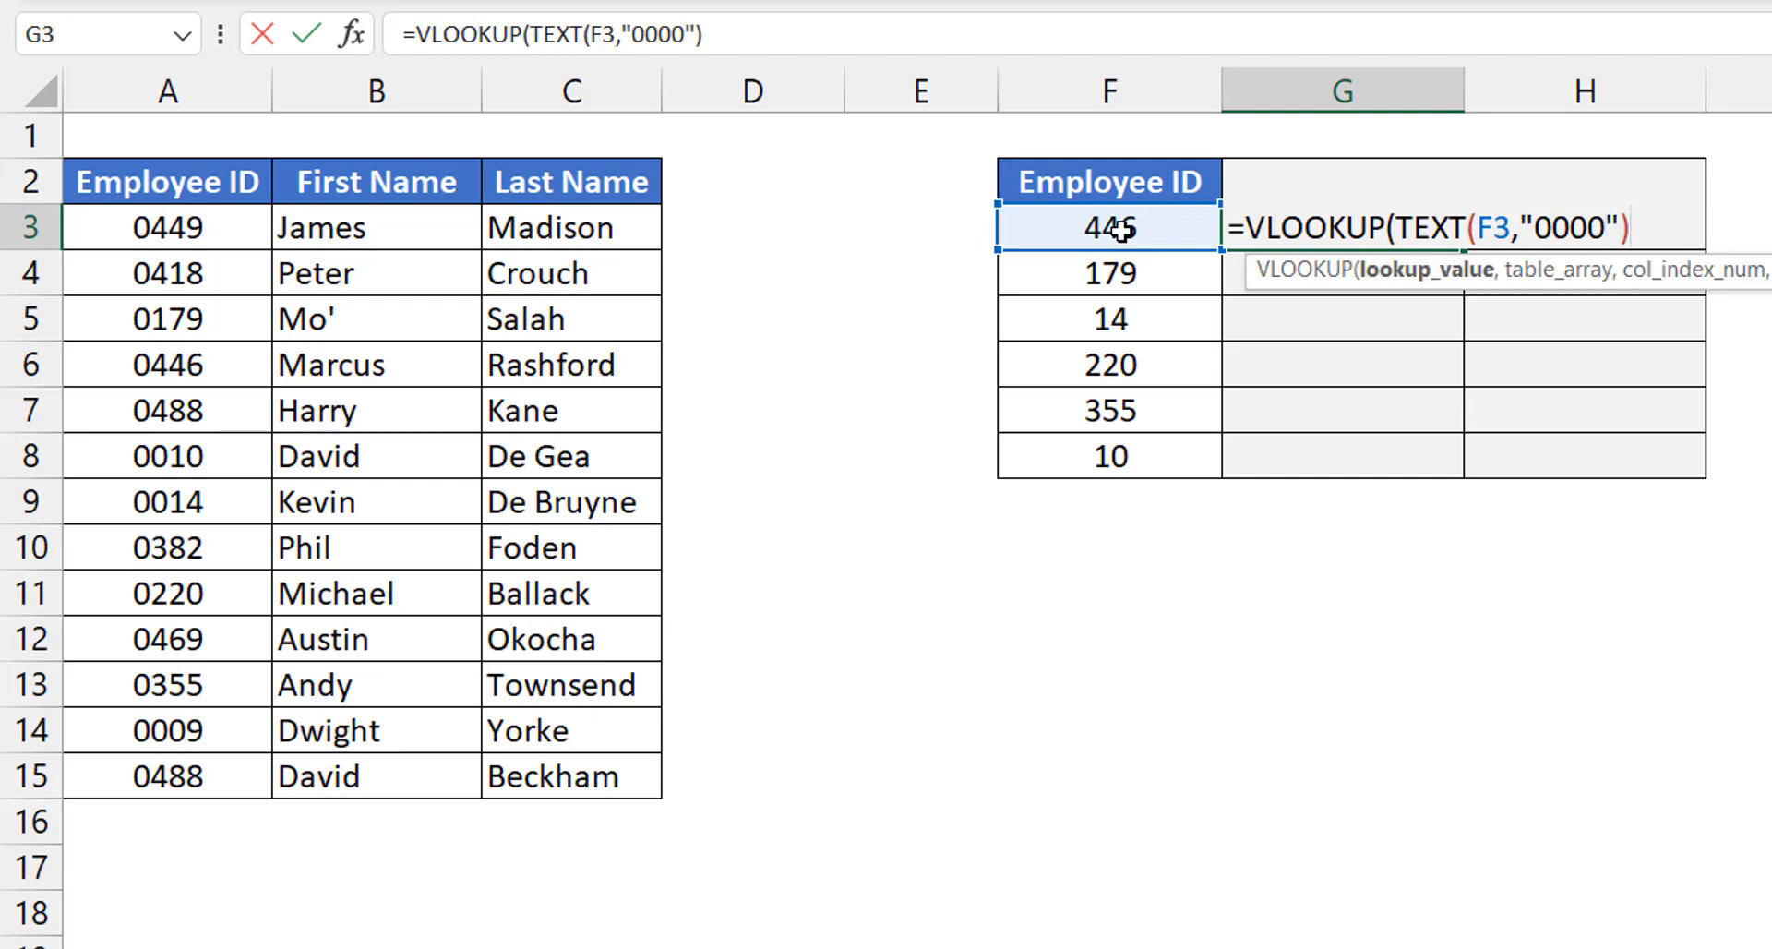
# Complete the G3 formula with table array $A$3:$C$15, column index 2 and range lookup 0, and fill it down to G8
pyautogui.click(107, 220)
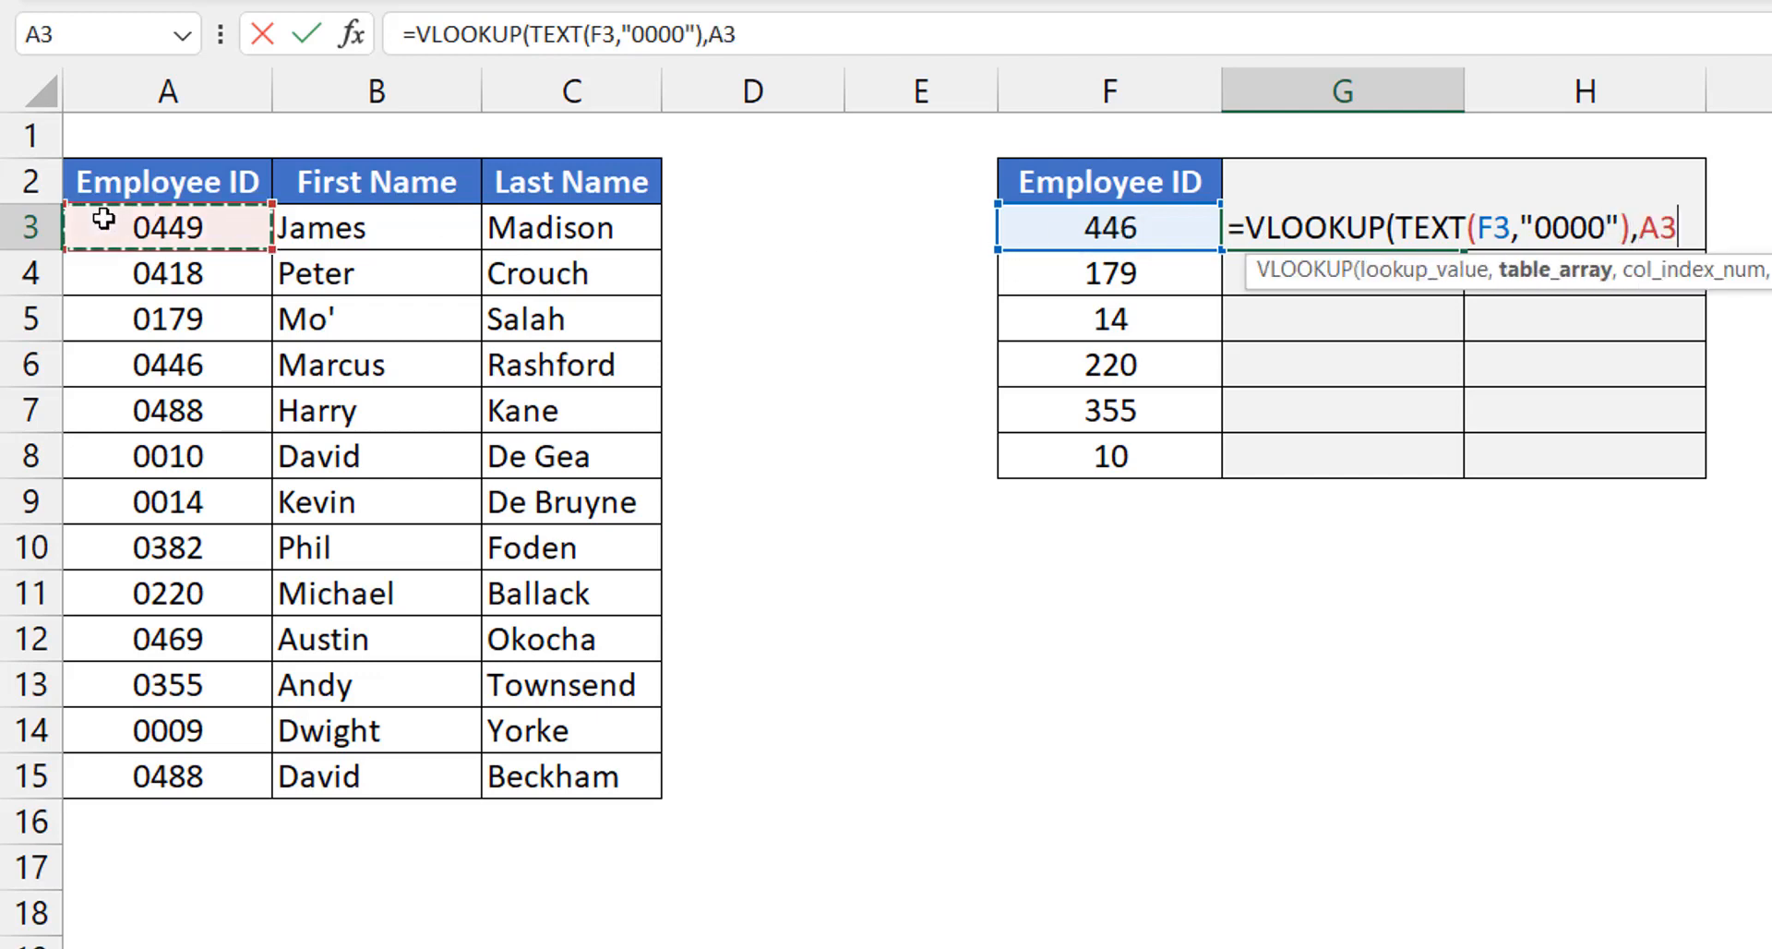
pyautogui.hotkey('ctrl', 'shift', 'Right')
pyautogui.hotkey('ctrl', 'shift', 'Down')
pyautogui.press('F4')
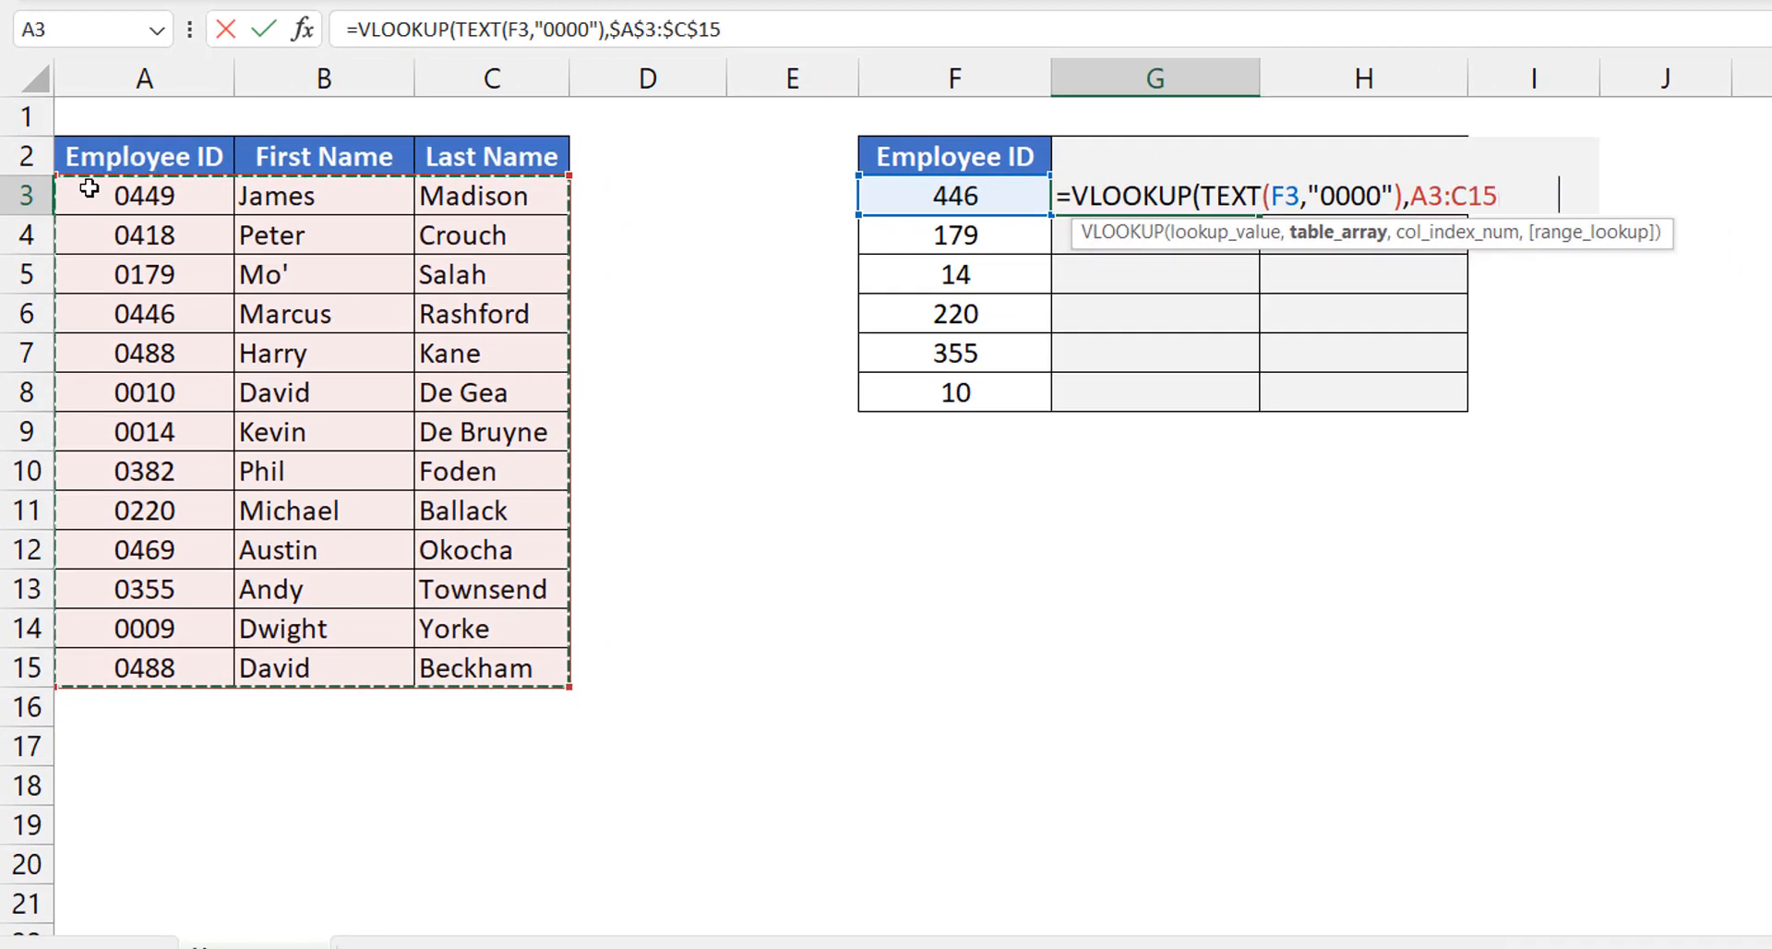
pyautogui.write(',2')
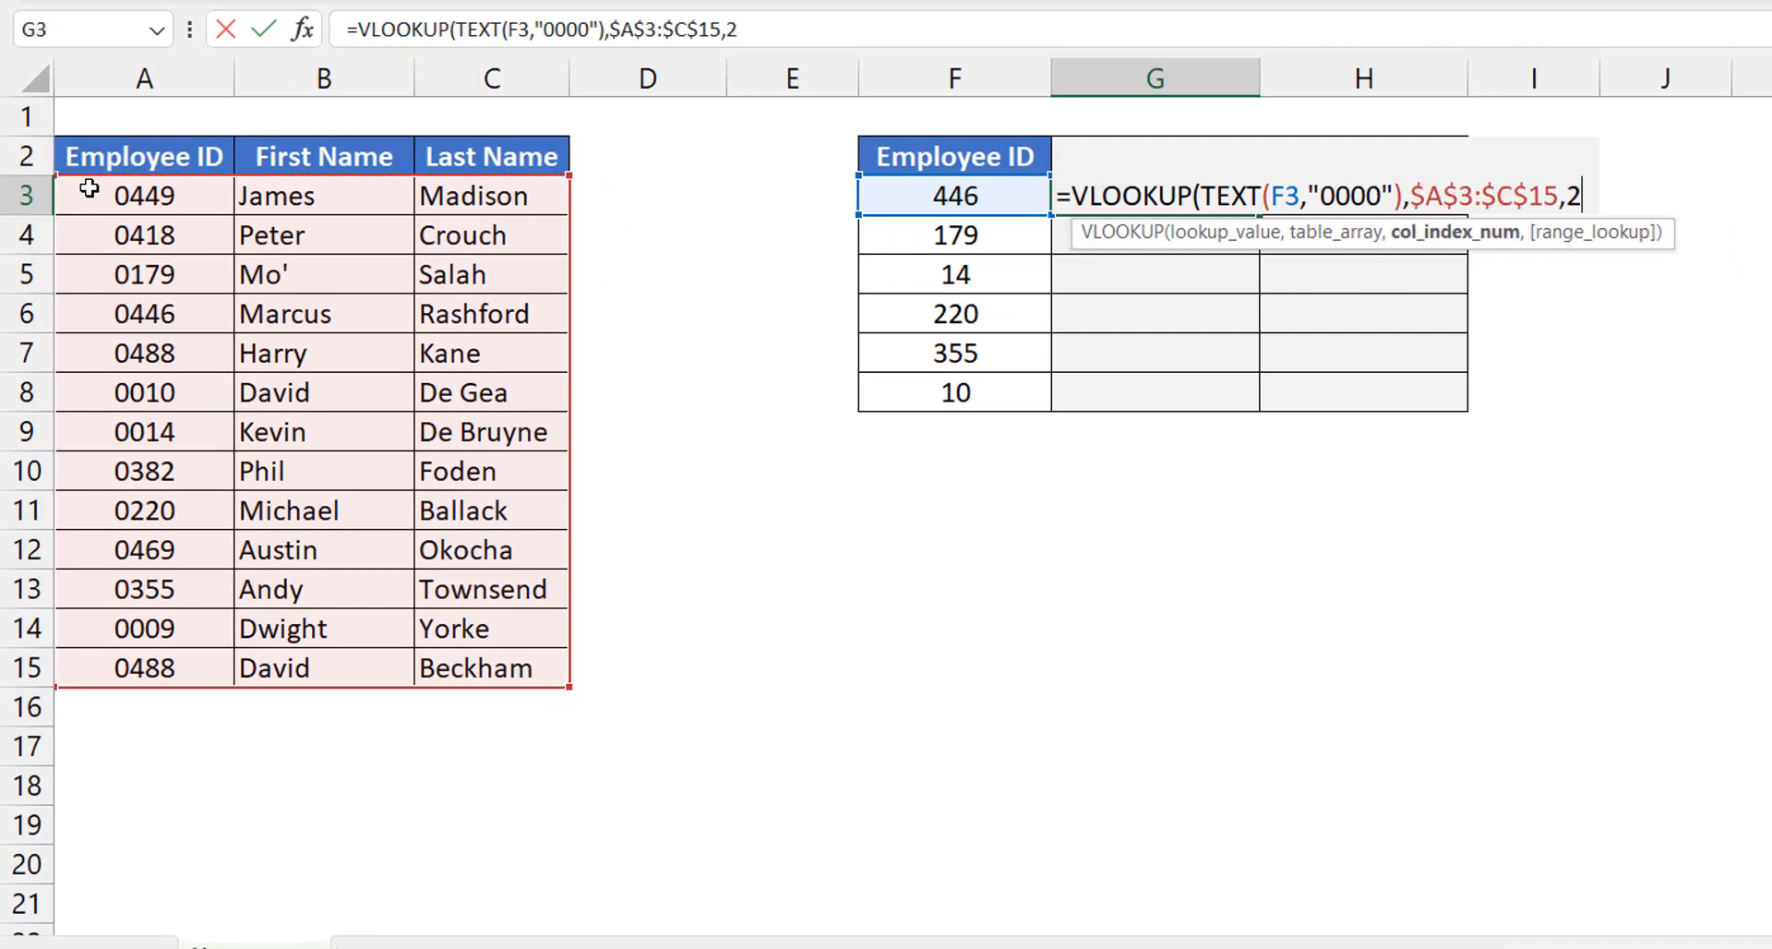
pyautogui.write(',0)')
pyautogui.hotkey('ctrl', 'Return')
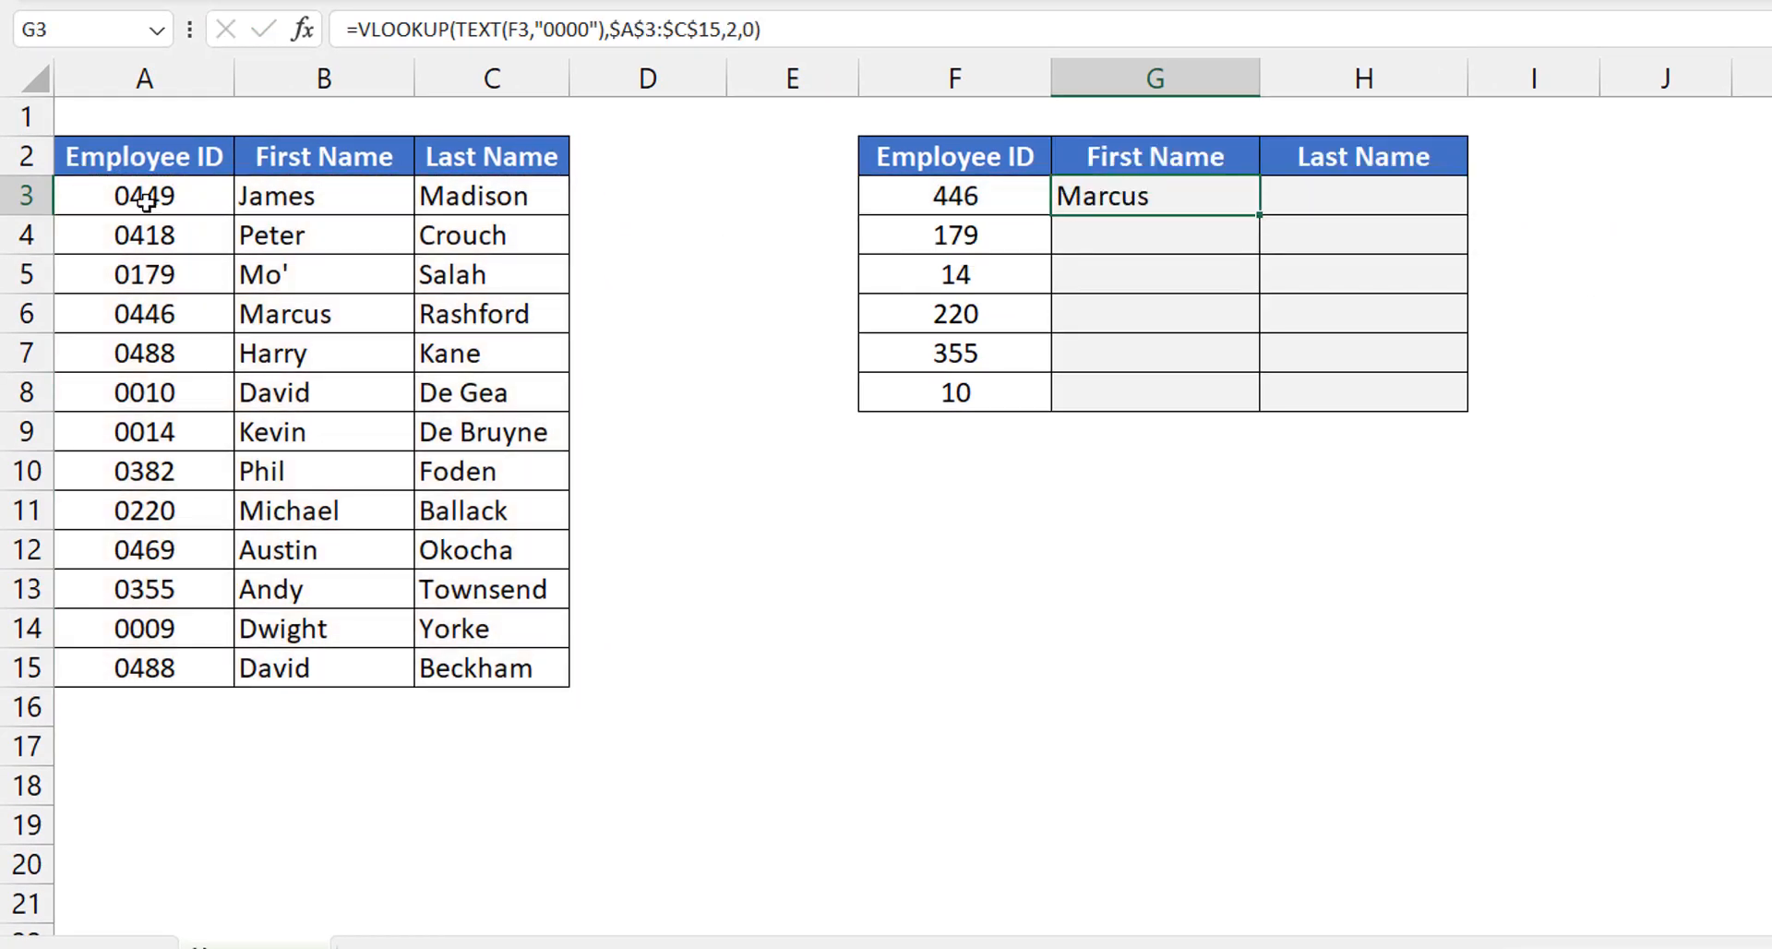
pyautogui.doubleClick(1262, 213)
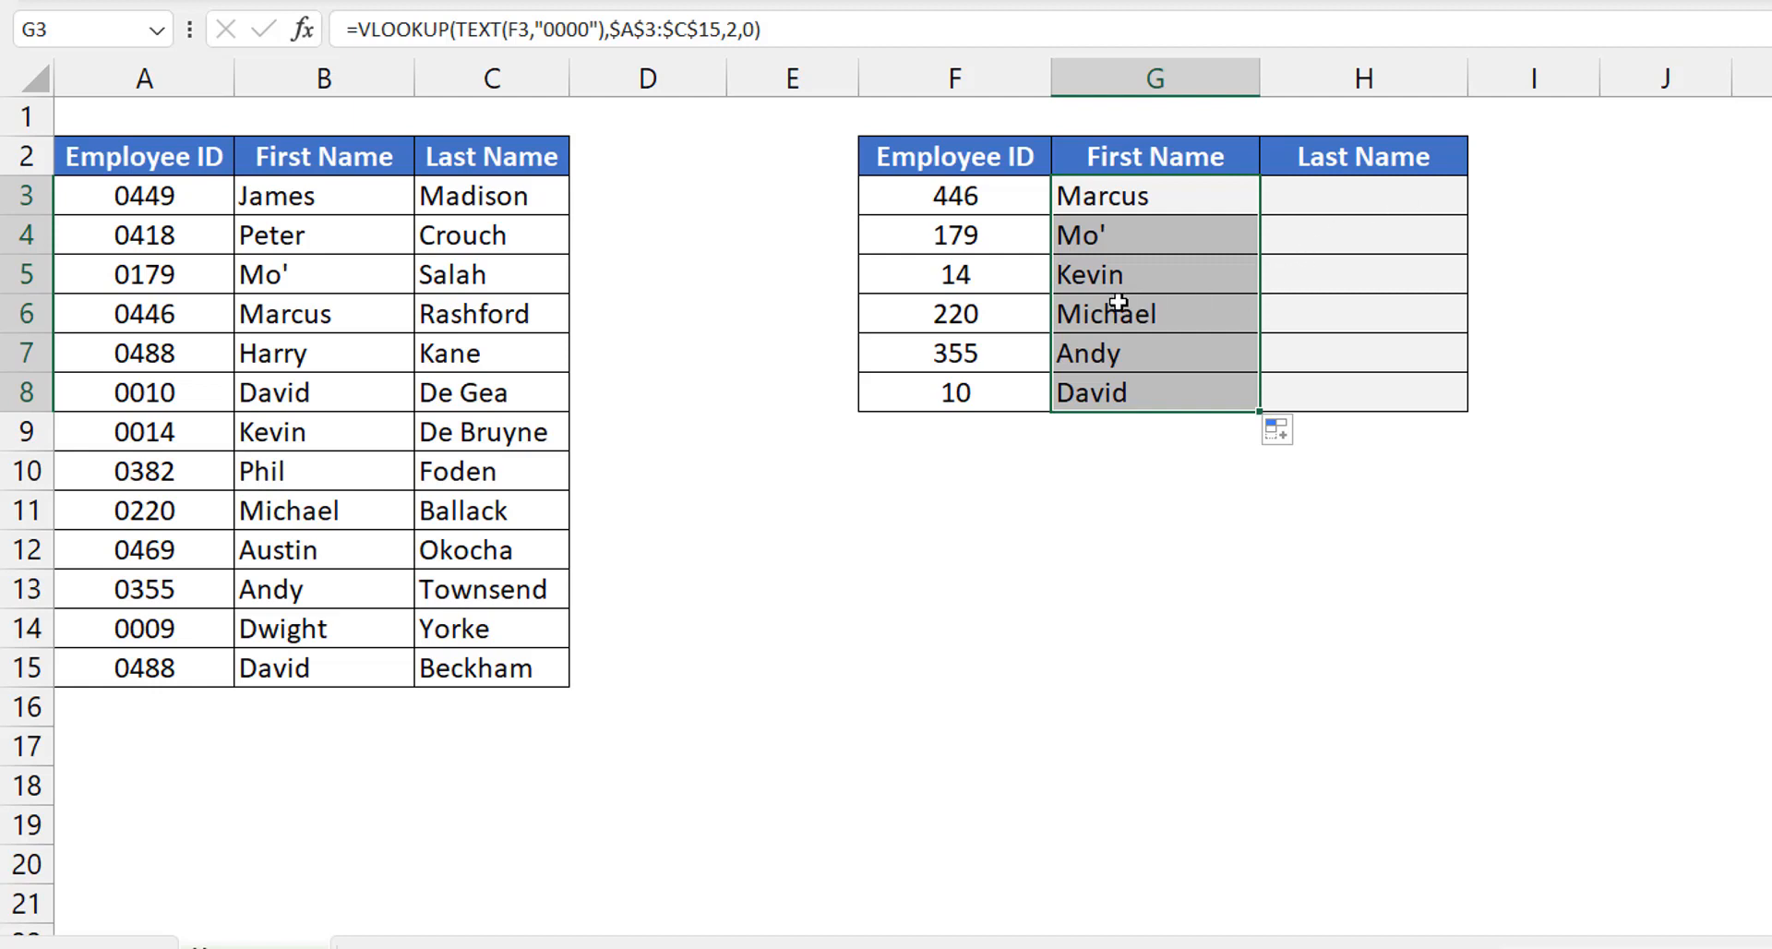
pyautogui.click(968, 203)
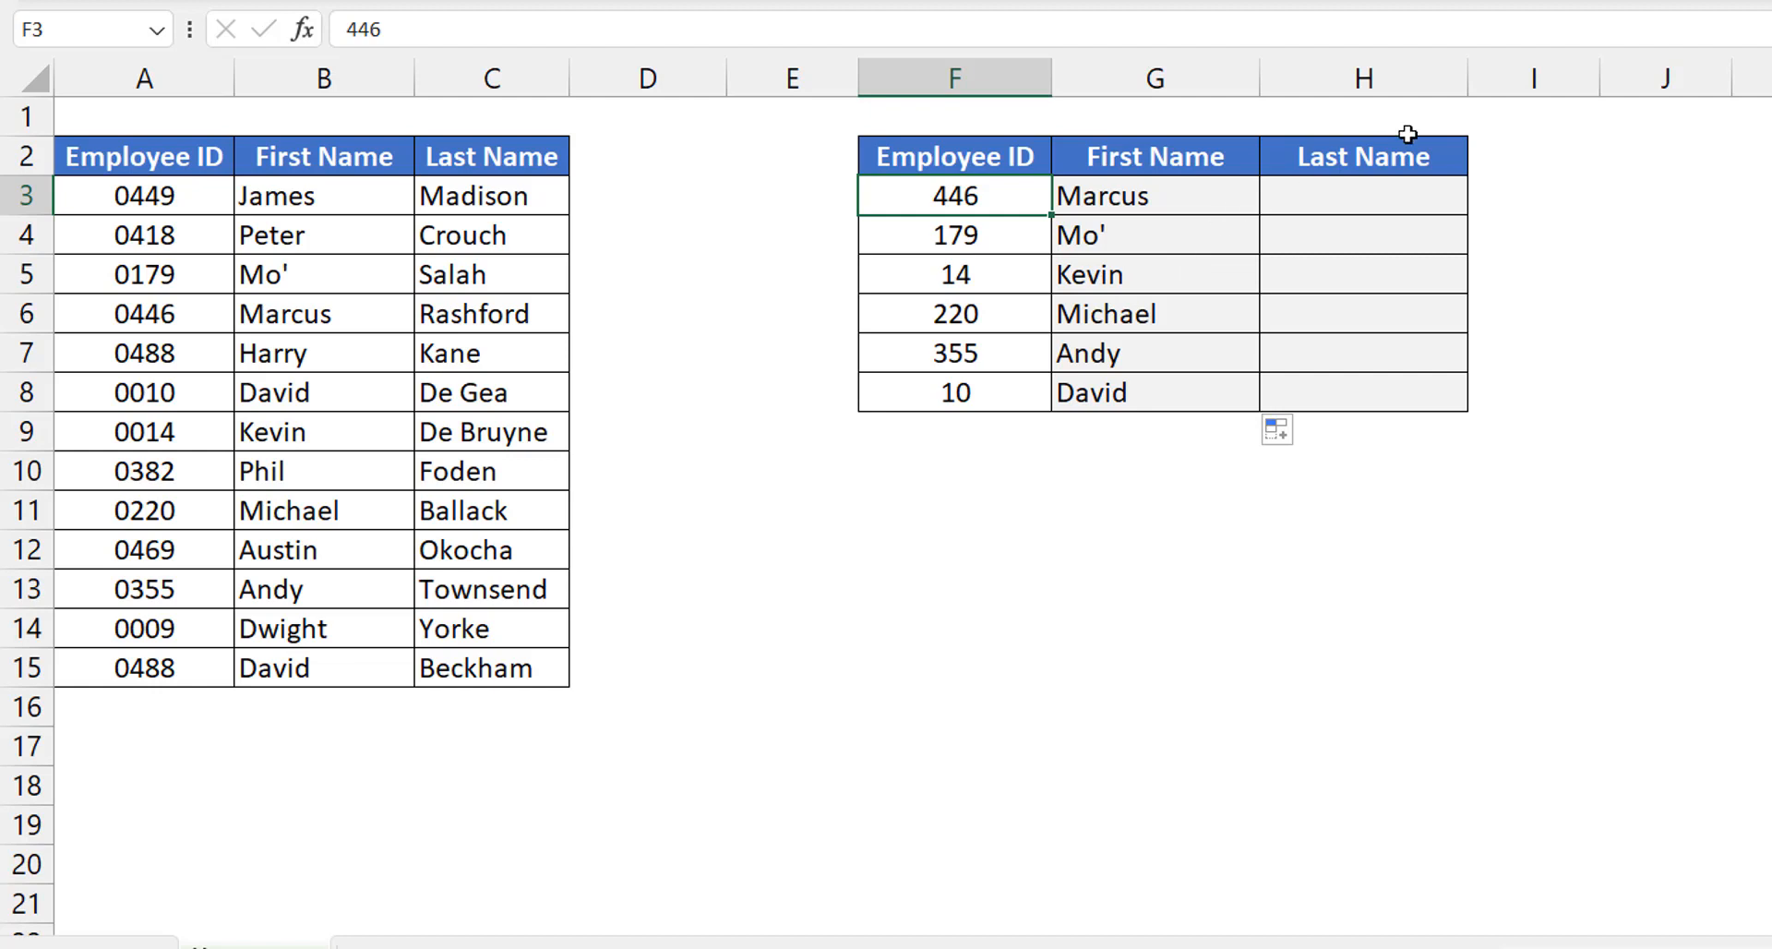
# Change the header in H2 to "First Name"
pyautogui.click(1351, 159)
pyautogui.write('First Name')
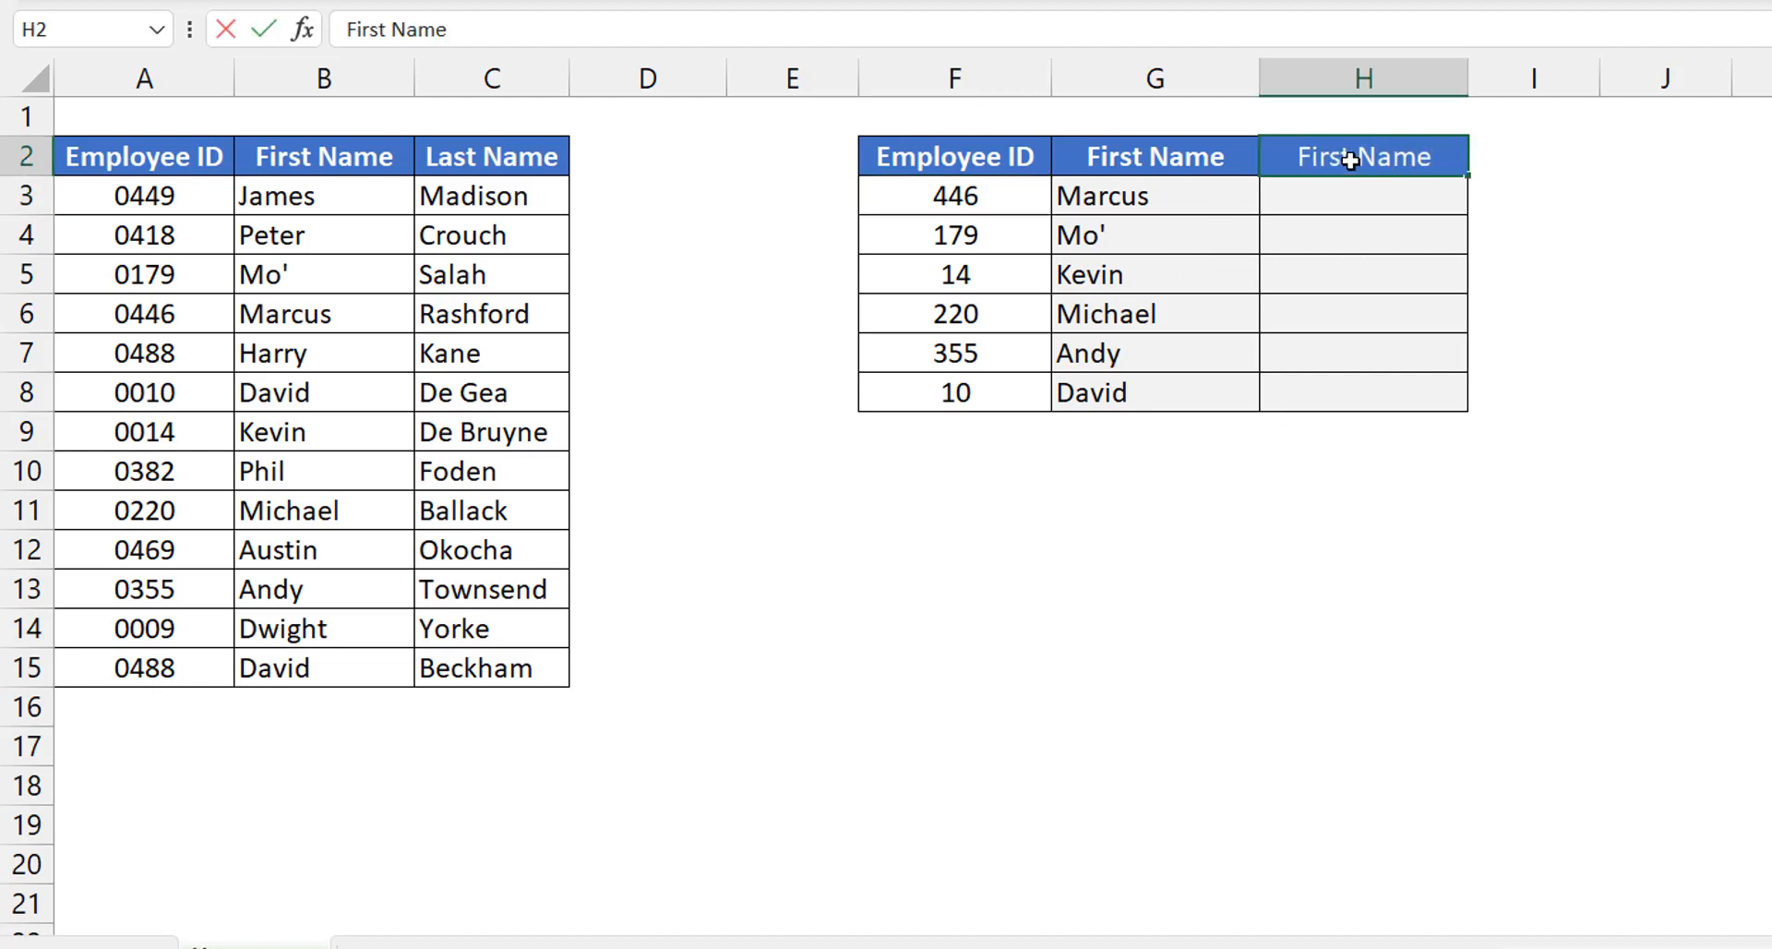
pyautogui.press('Return')
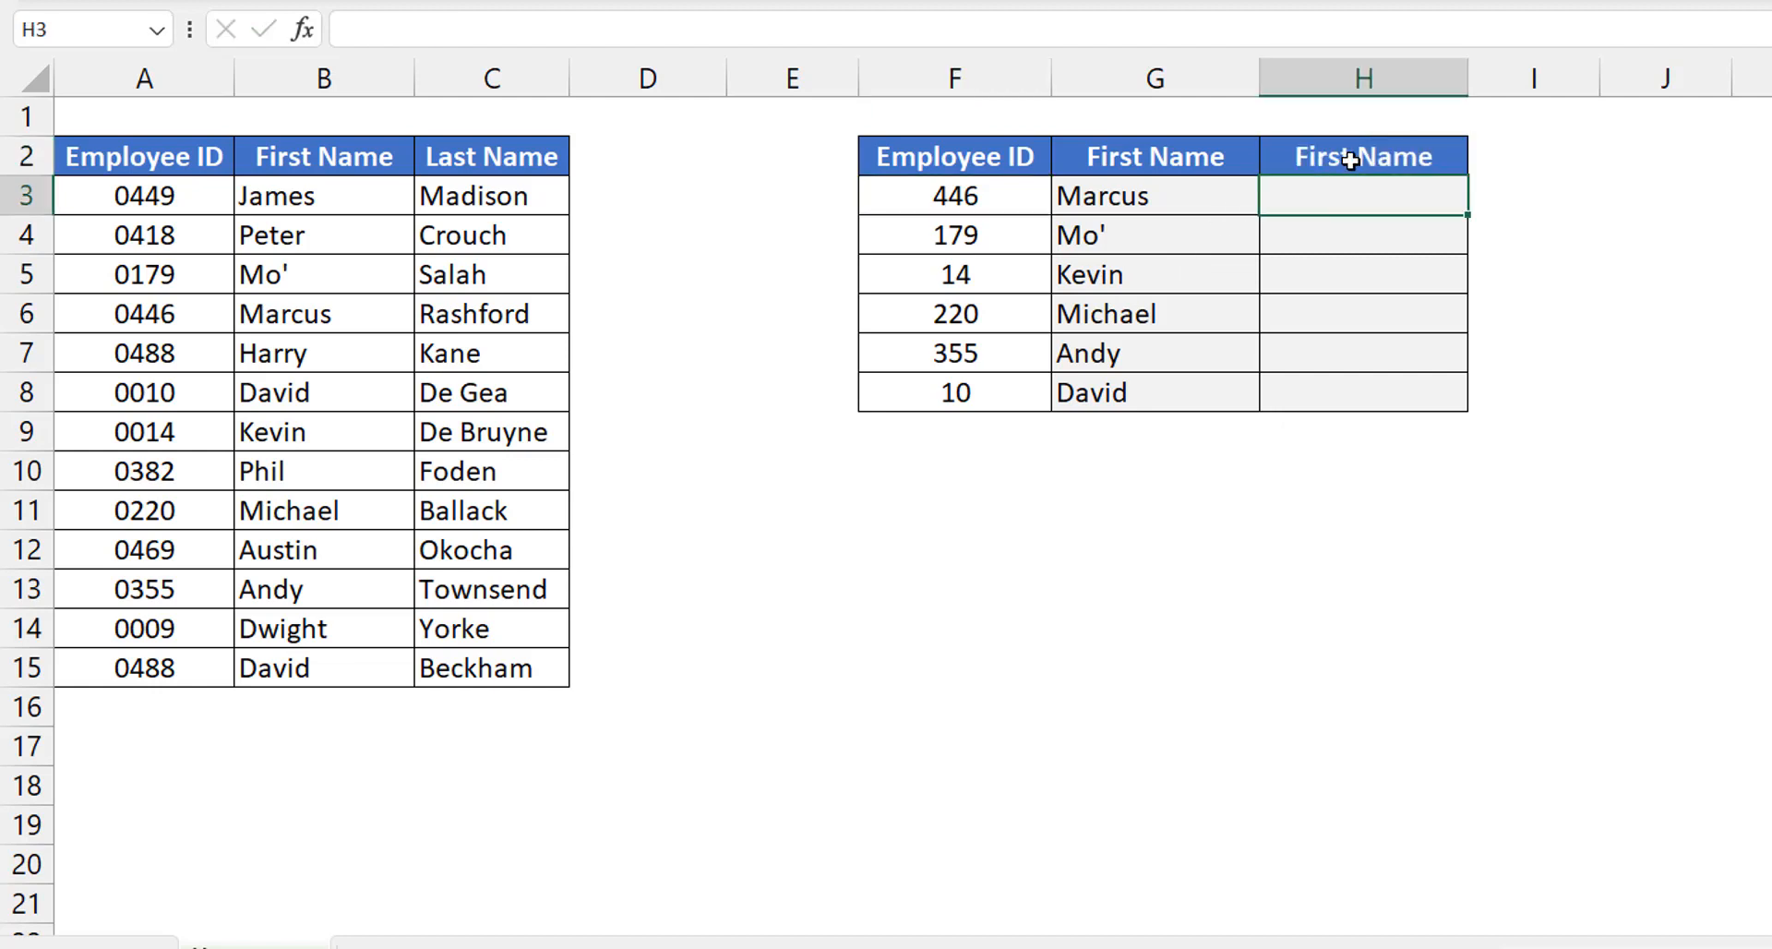
# Start a VLOOKUP formula in H3 with F3 as the lookup value
pyautogui.write('=vloo')
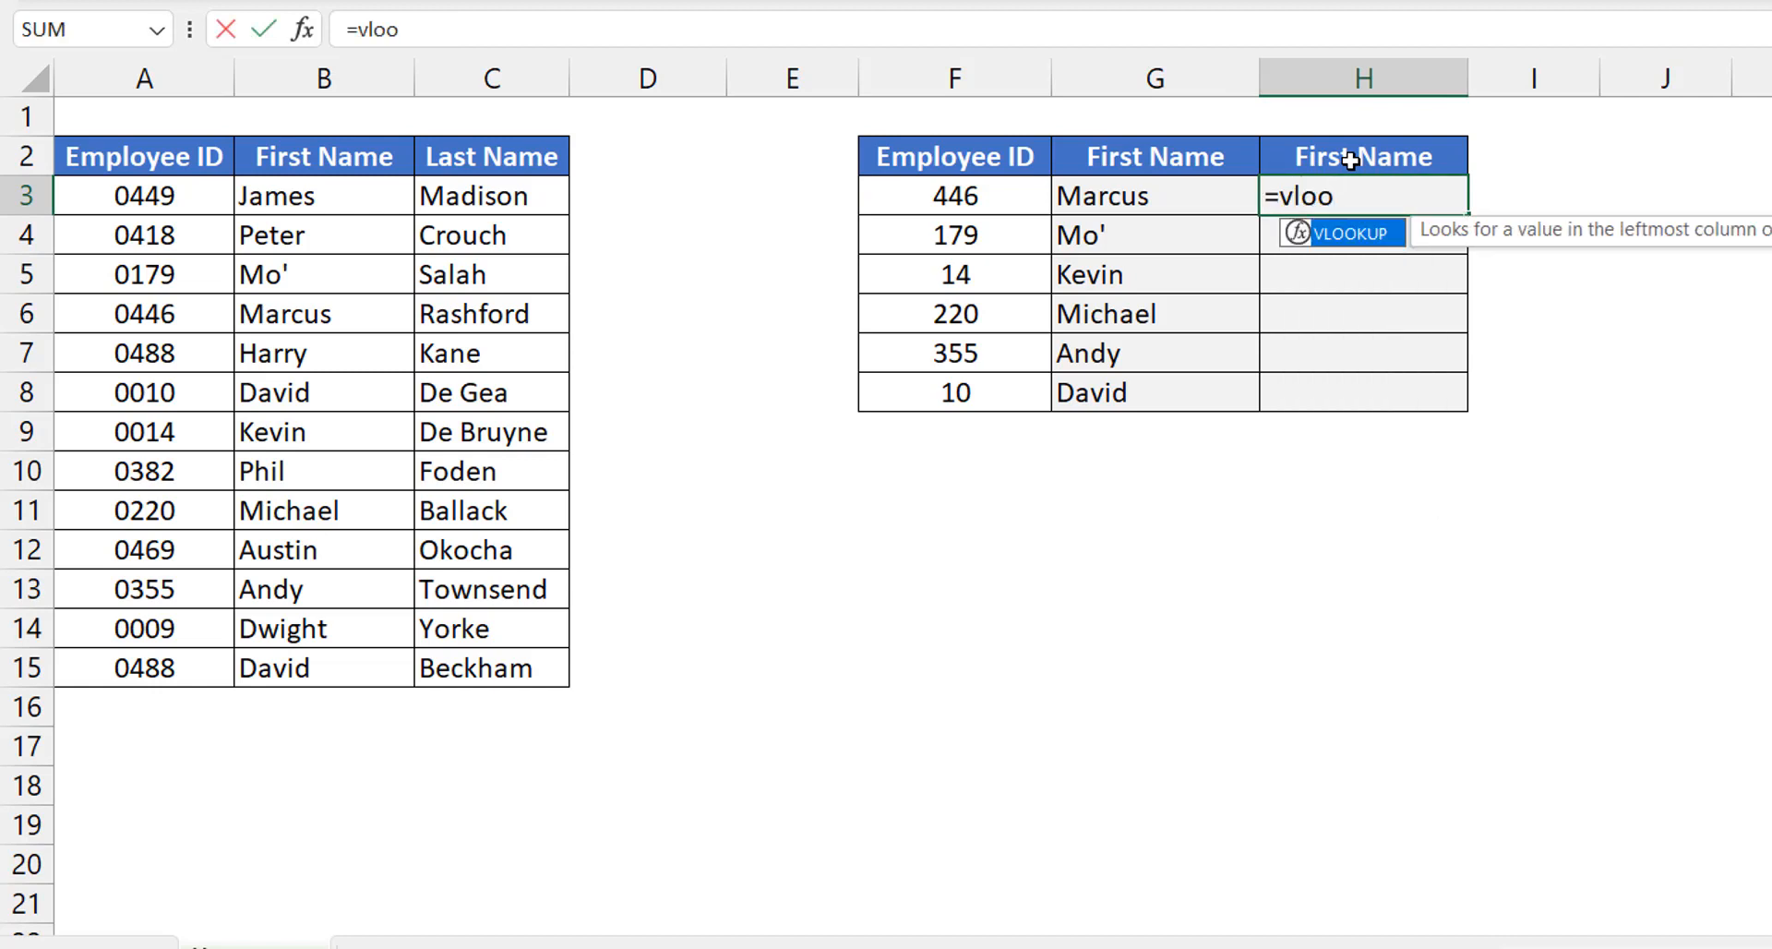
pyautogui.press('Tab')
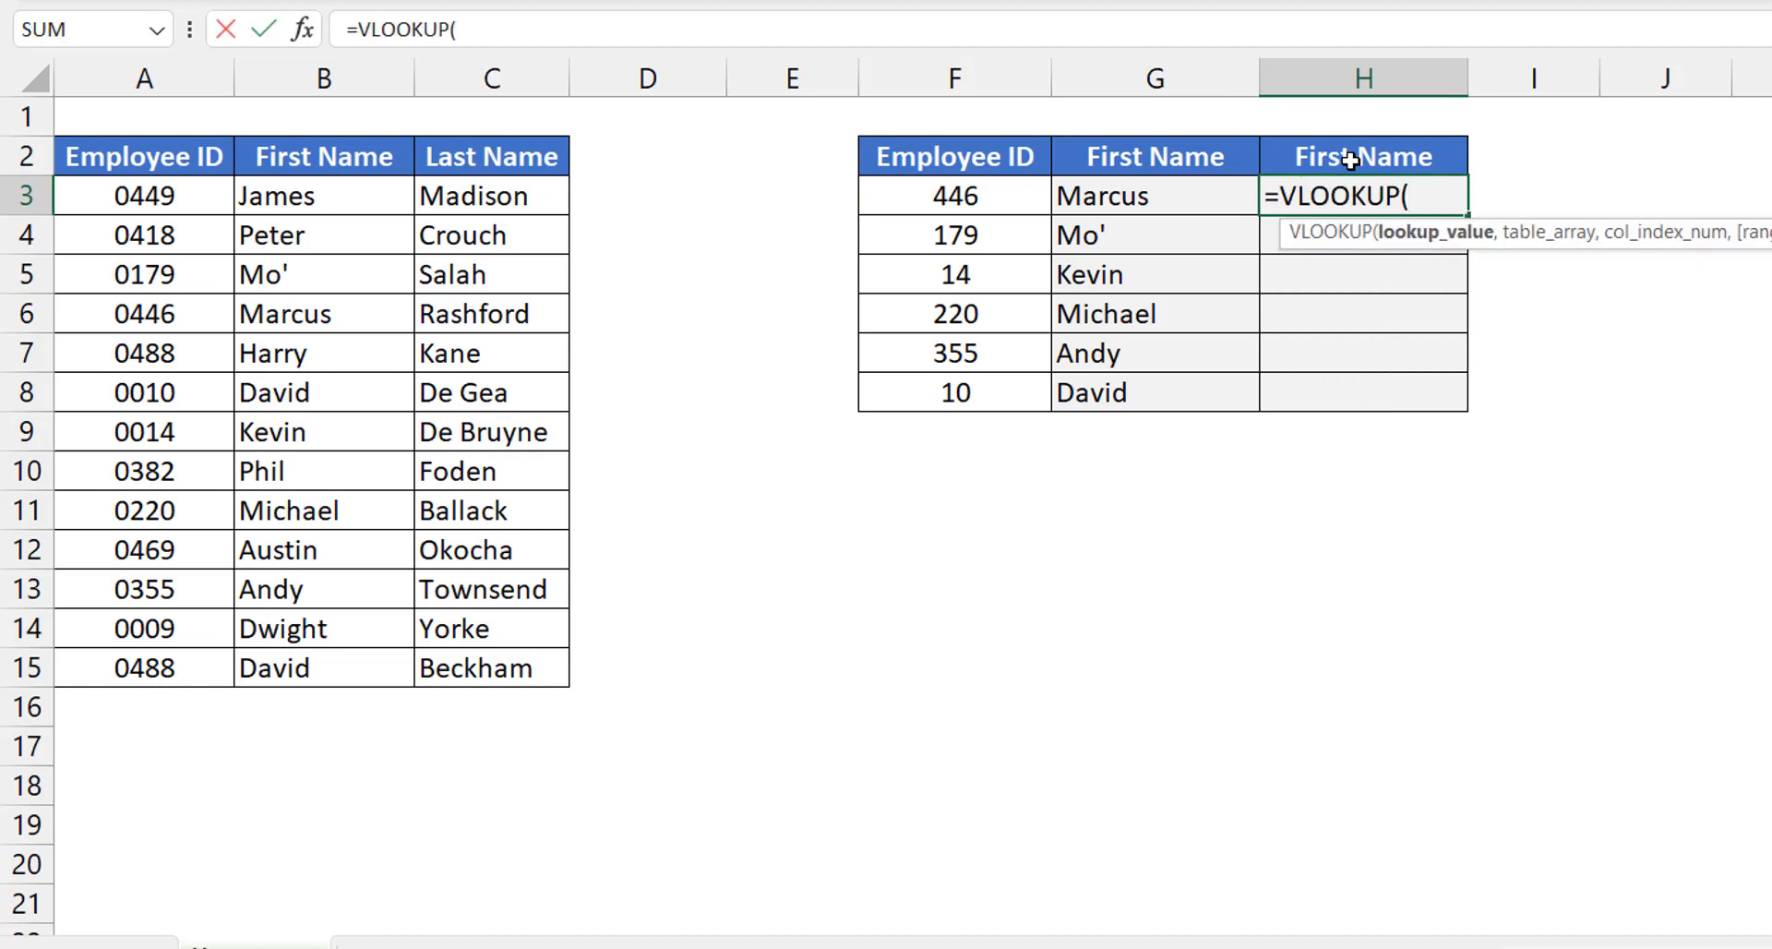
pyautogui.click(962, 198)
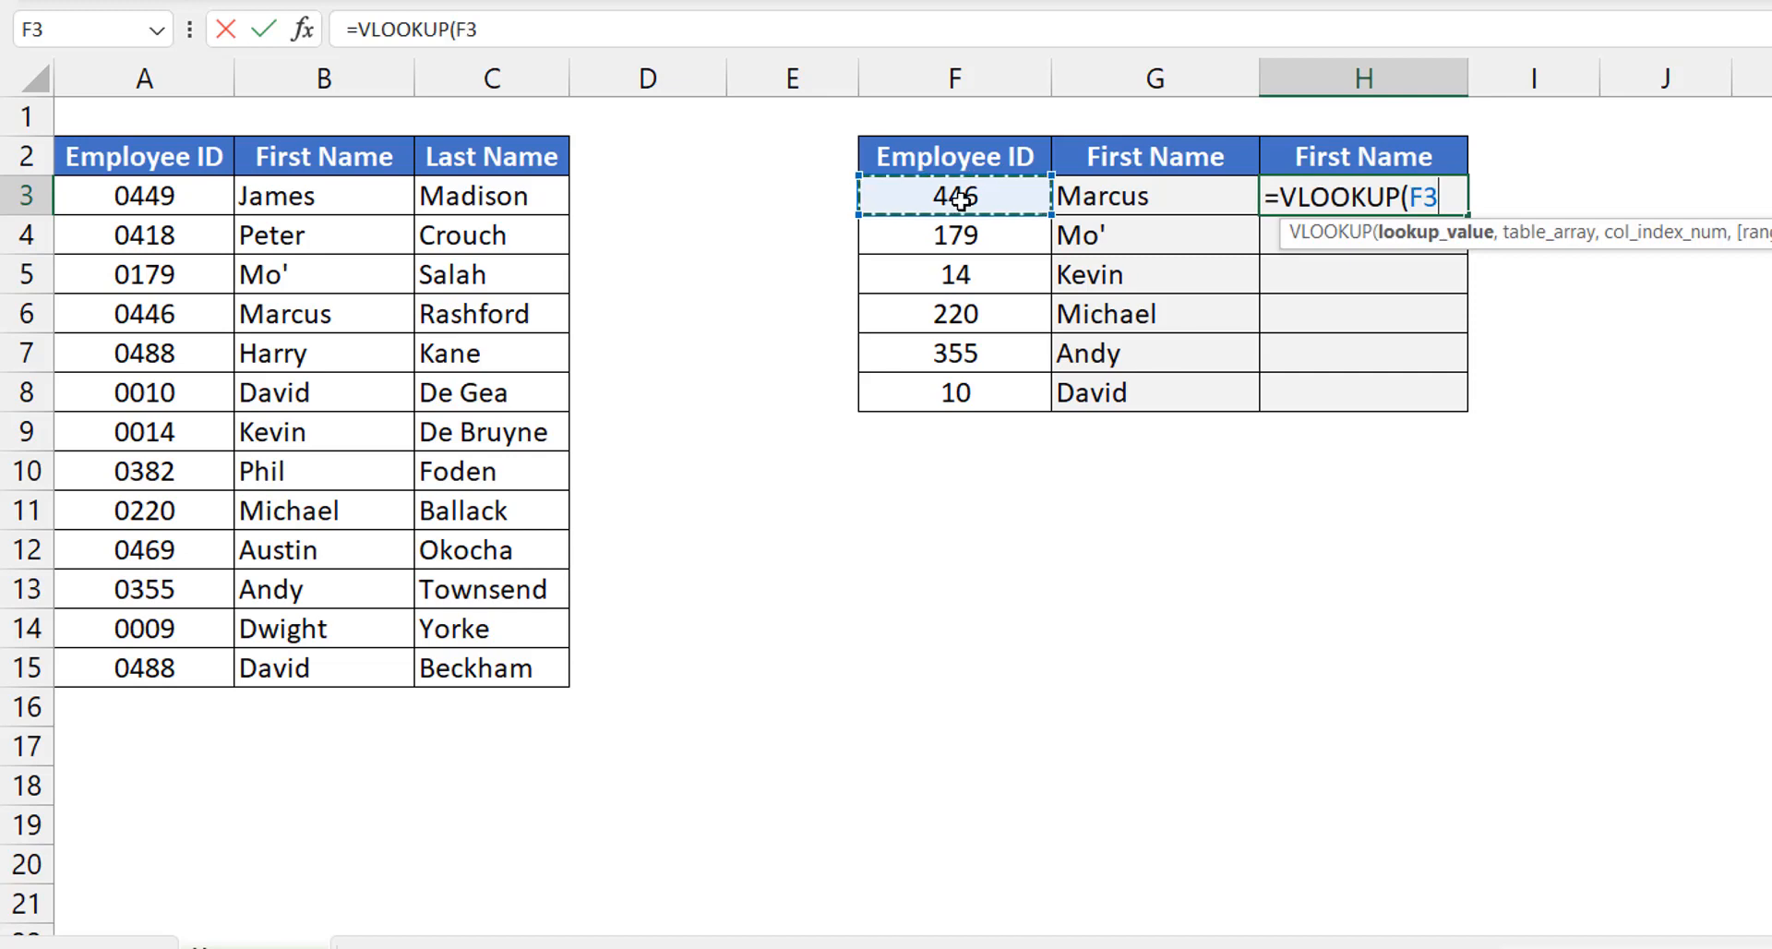
pyautogui.write(',')
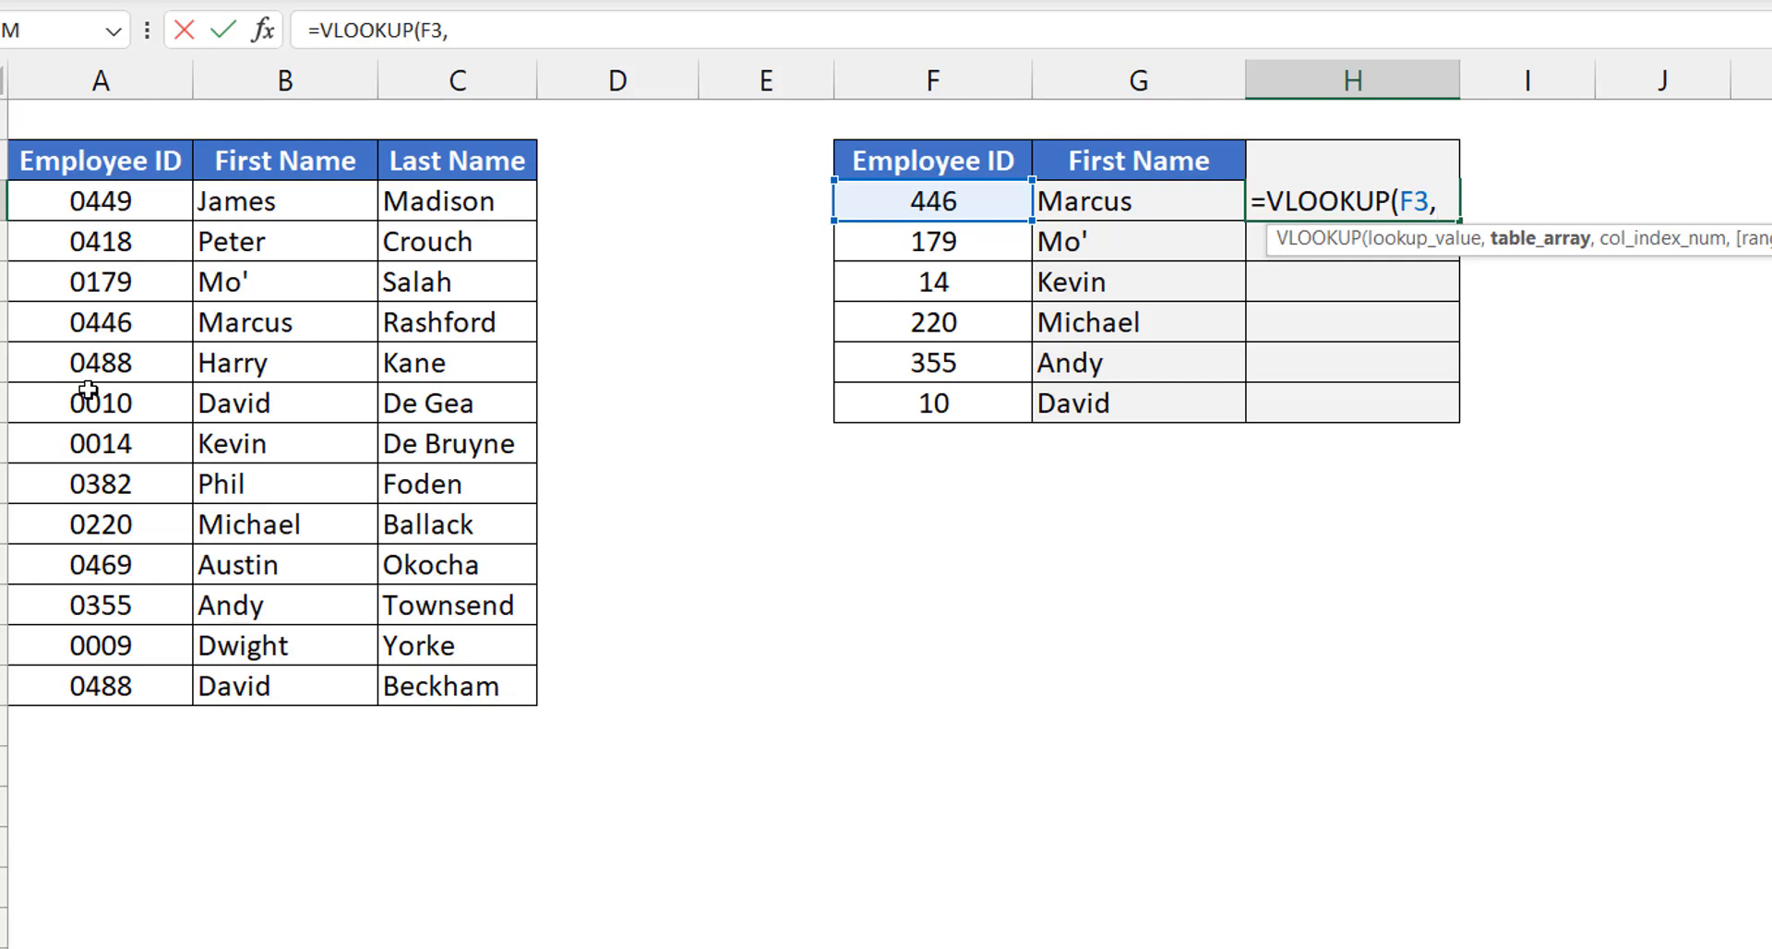
# Add NUMBERVALUE($A$3:$C$15) as the table array in the H3 formula, with column index 2 and range lookup 0
pyautogui.write('number')
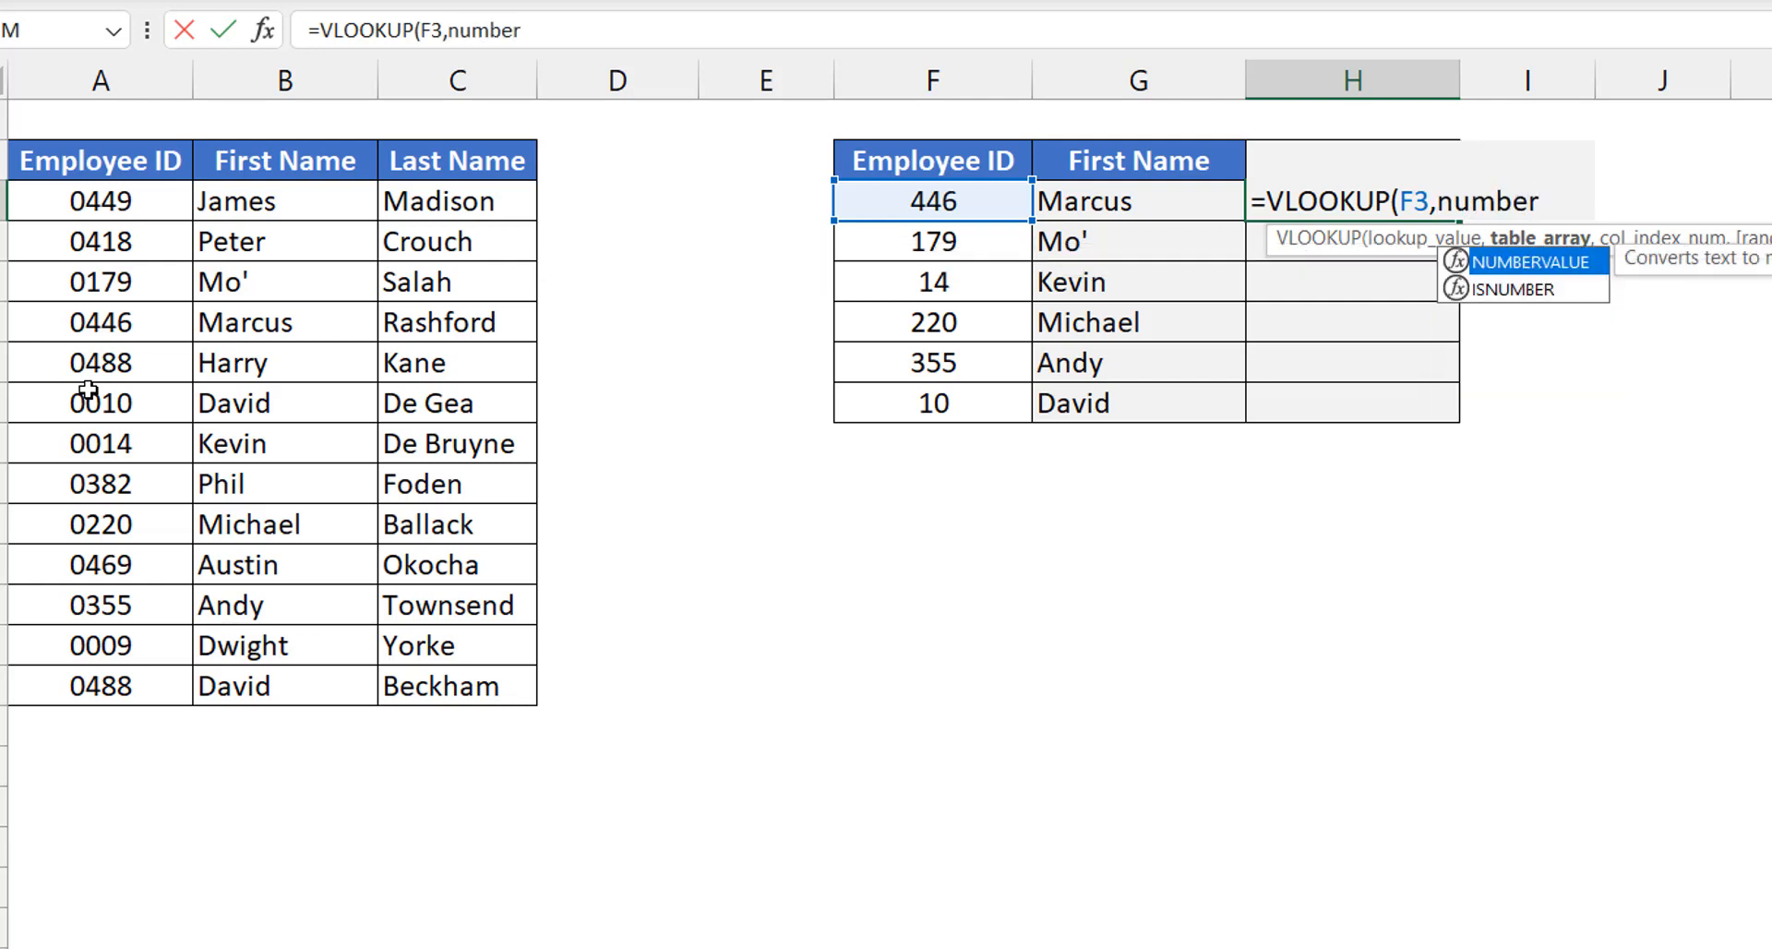
pyautogui.press('Tab')
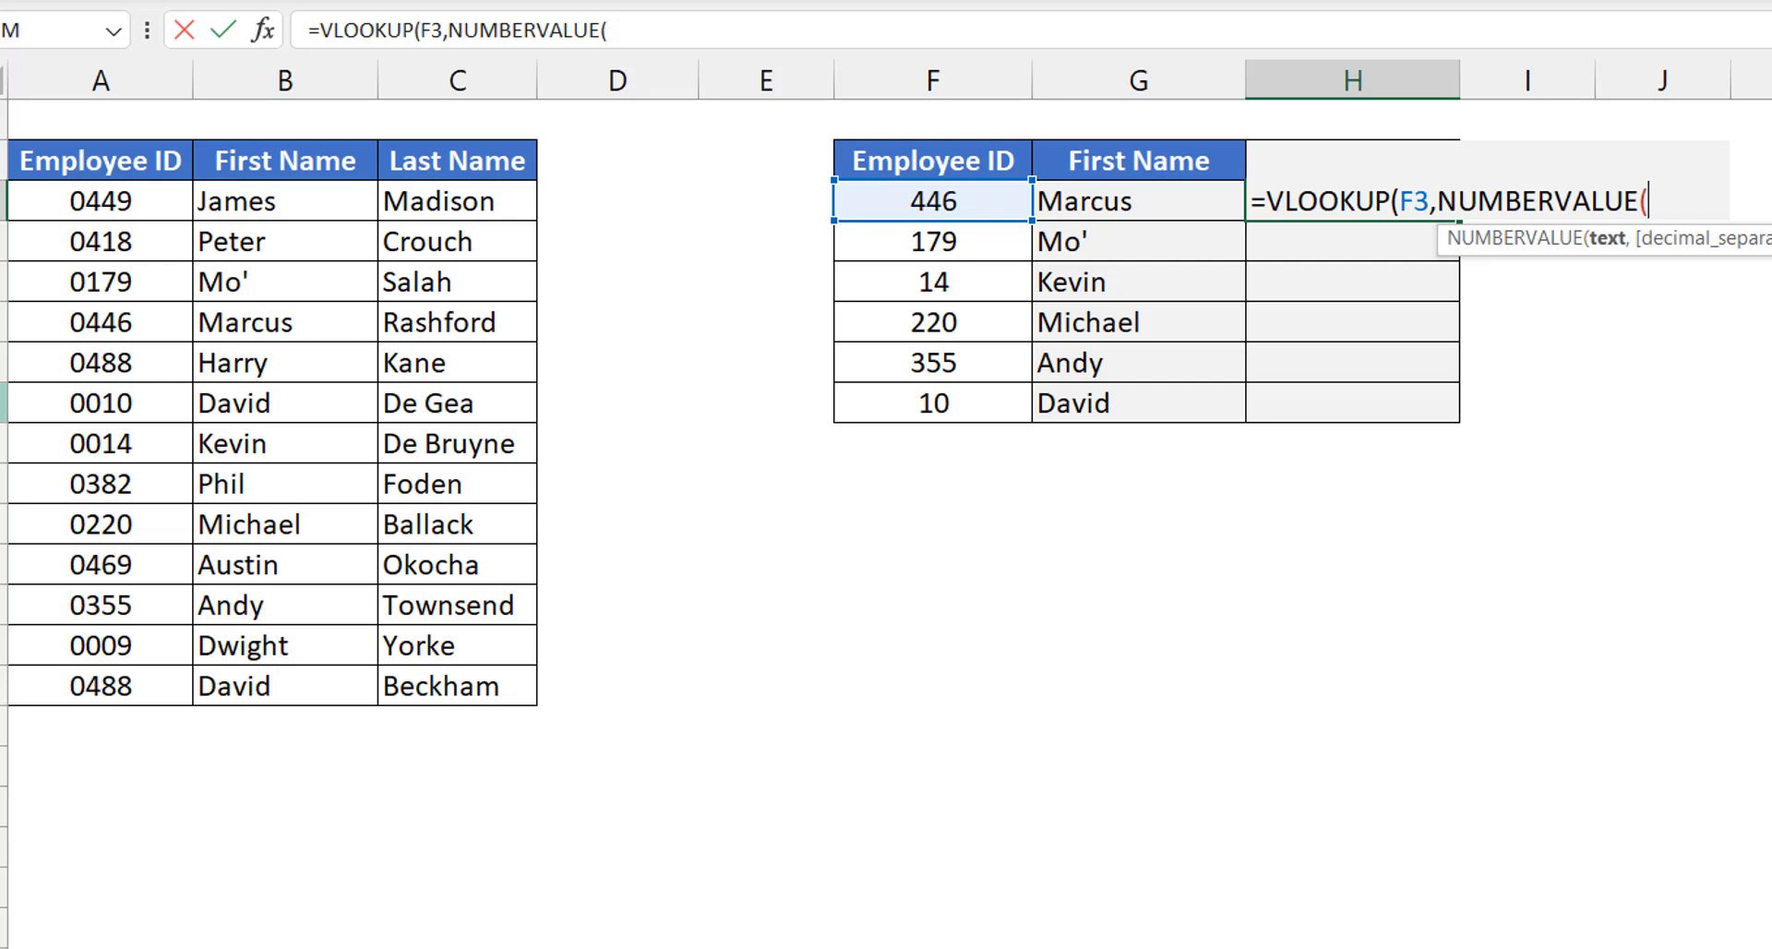
pyautogui.click(108, 204)
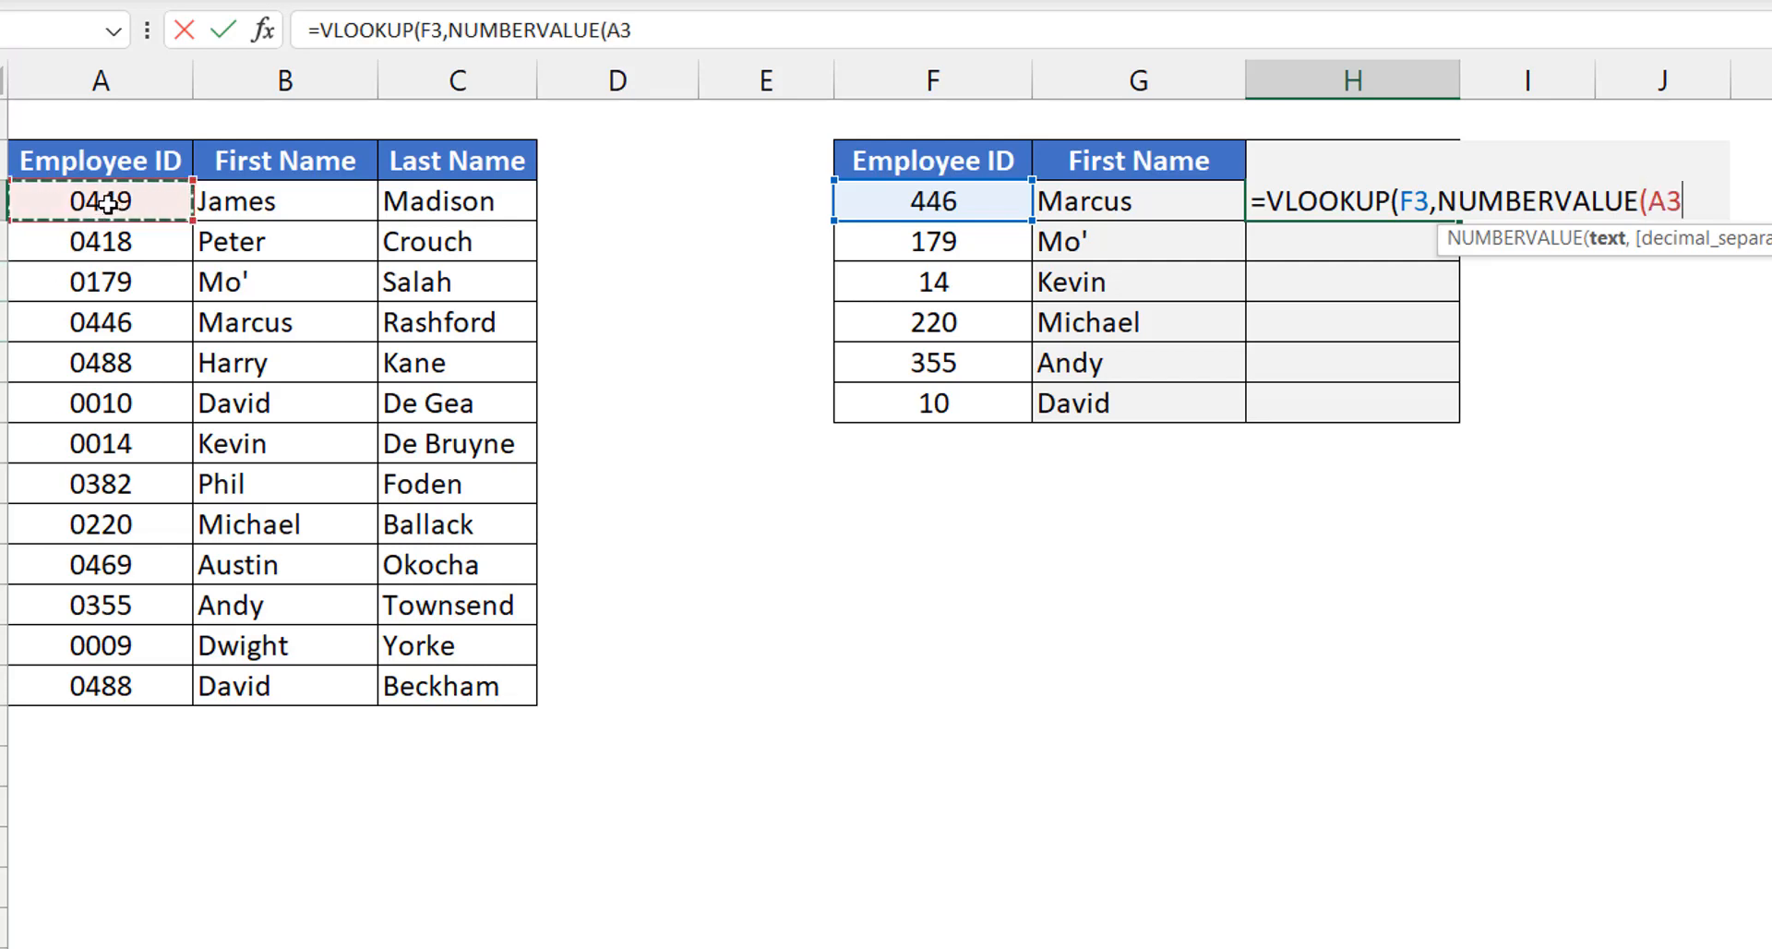
pyautogui.hotkey('ctrl', 'shift', 'Right')
pyautogui.hotkey('ctrl', 'shift', 'Down')
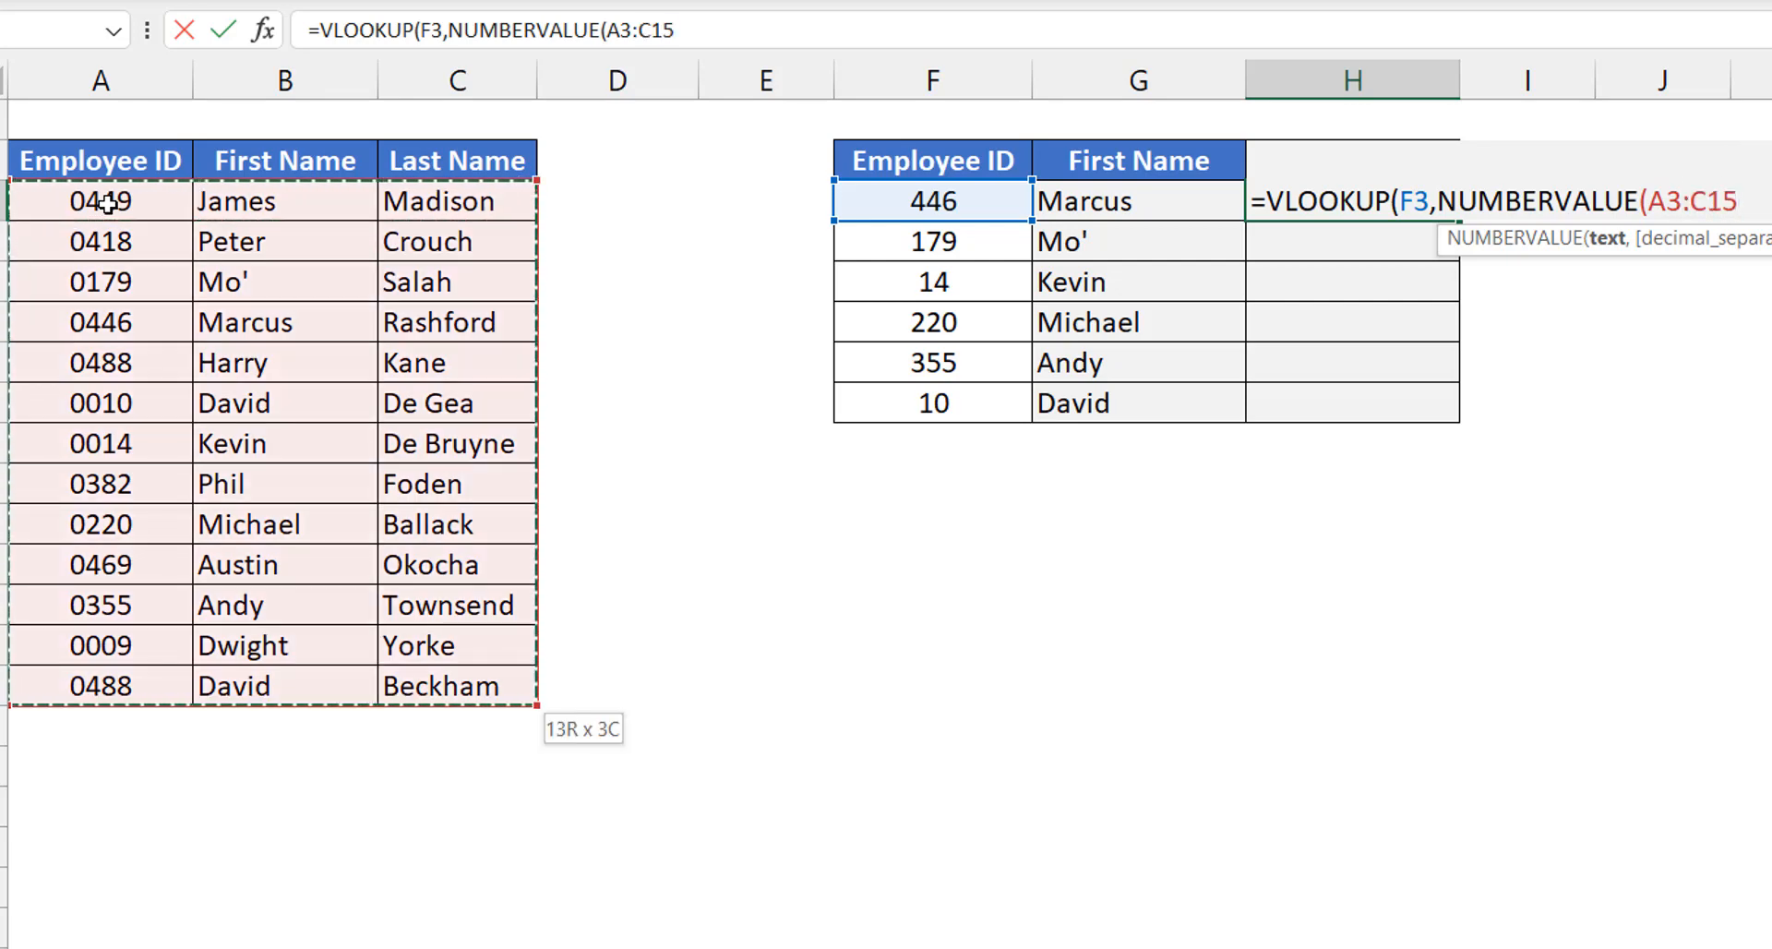
pyautogui.press('F4')
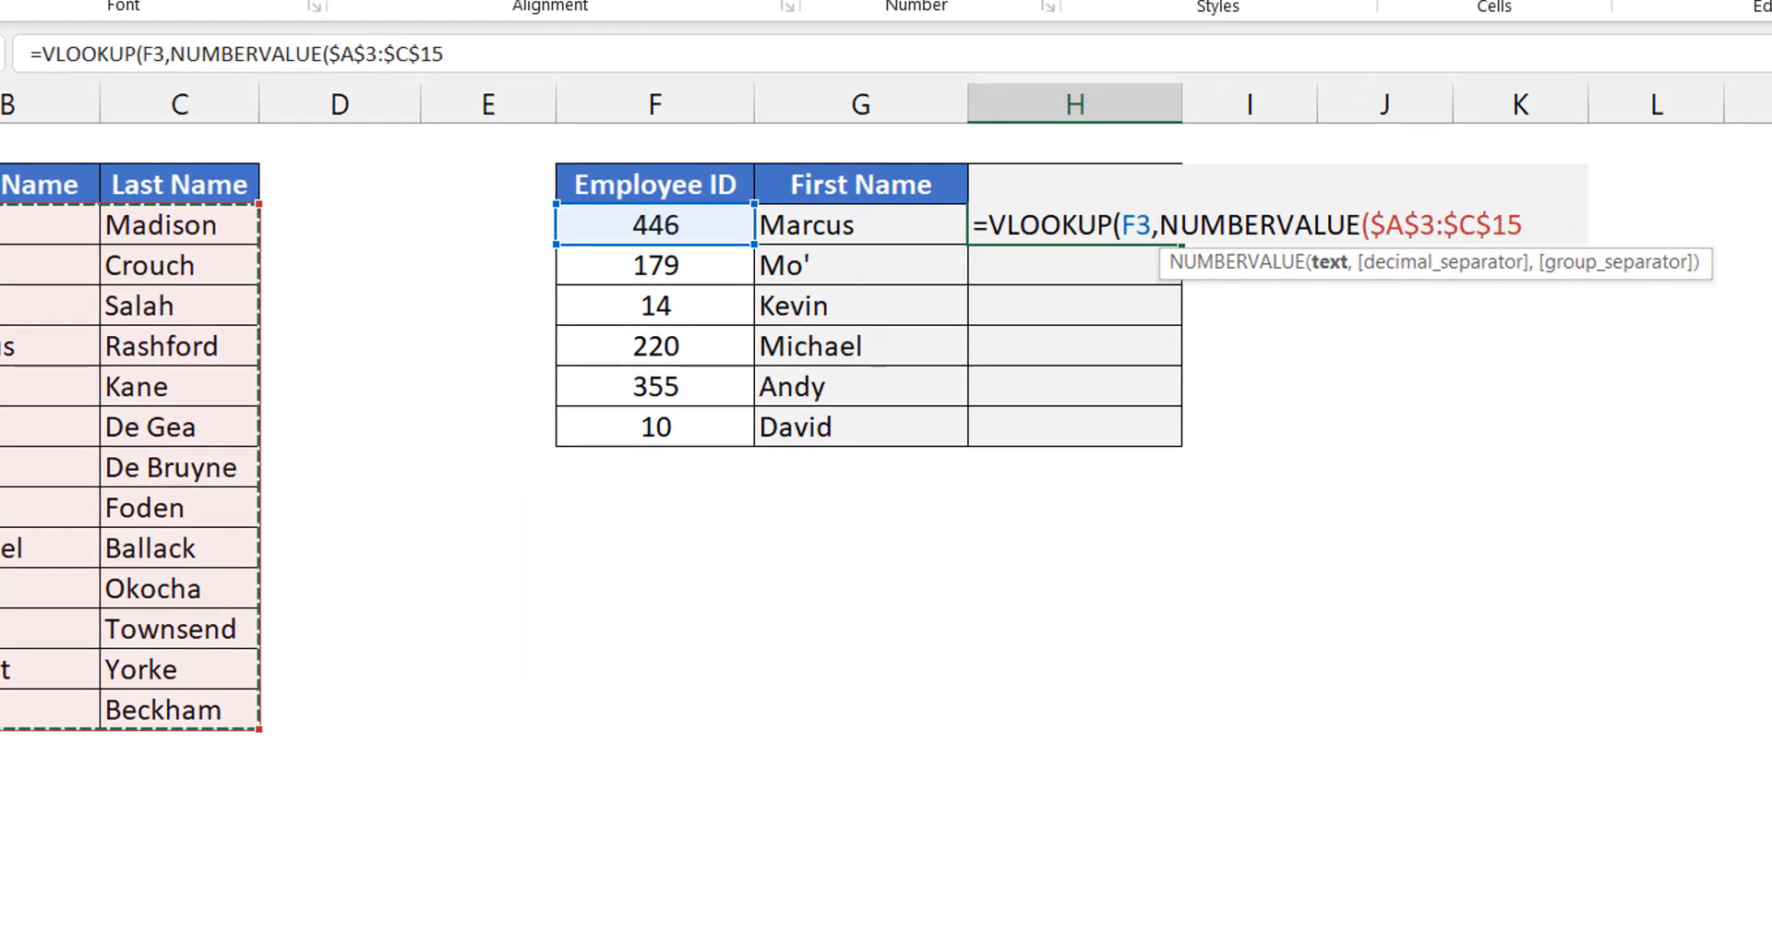
pyautogui.write(')')
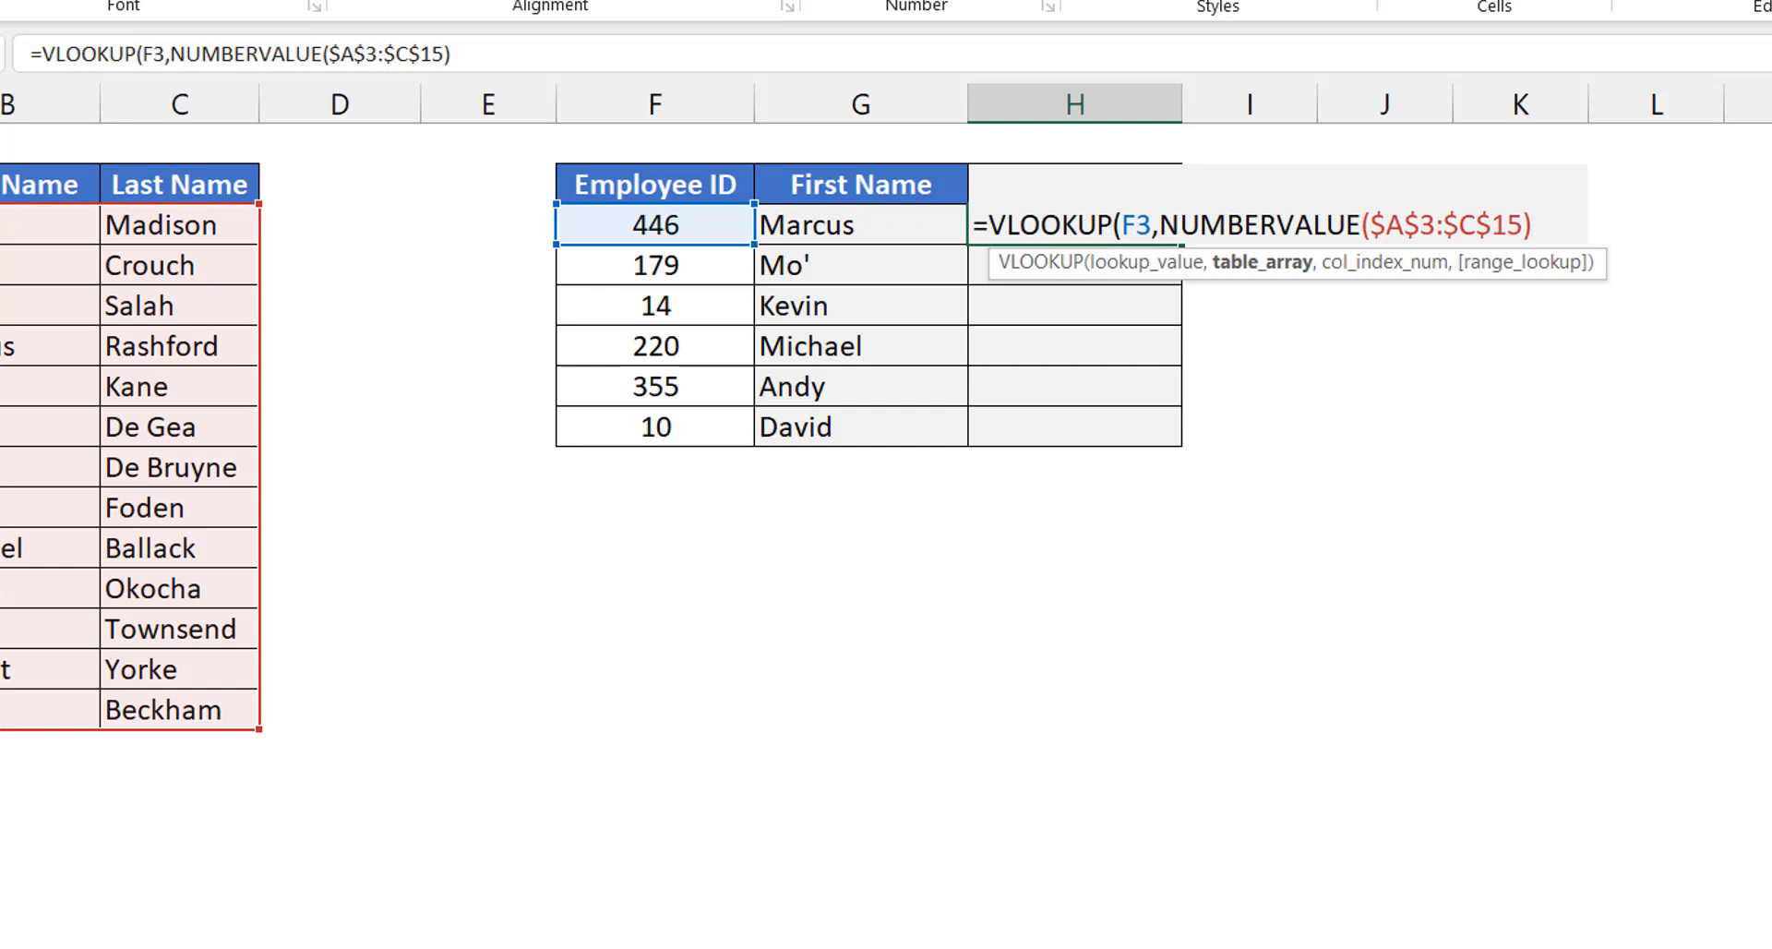
pyautogui.write(',2,0)')
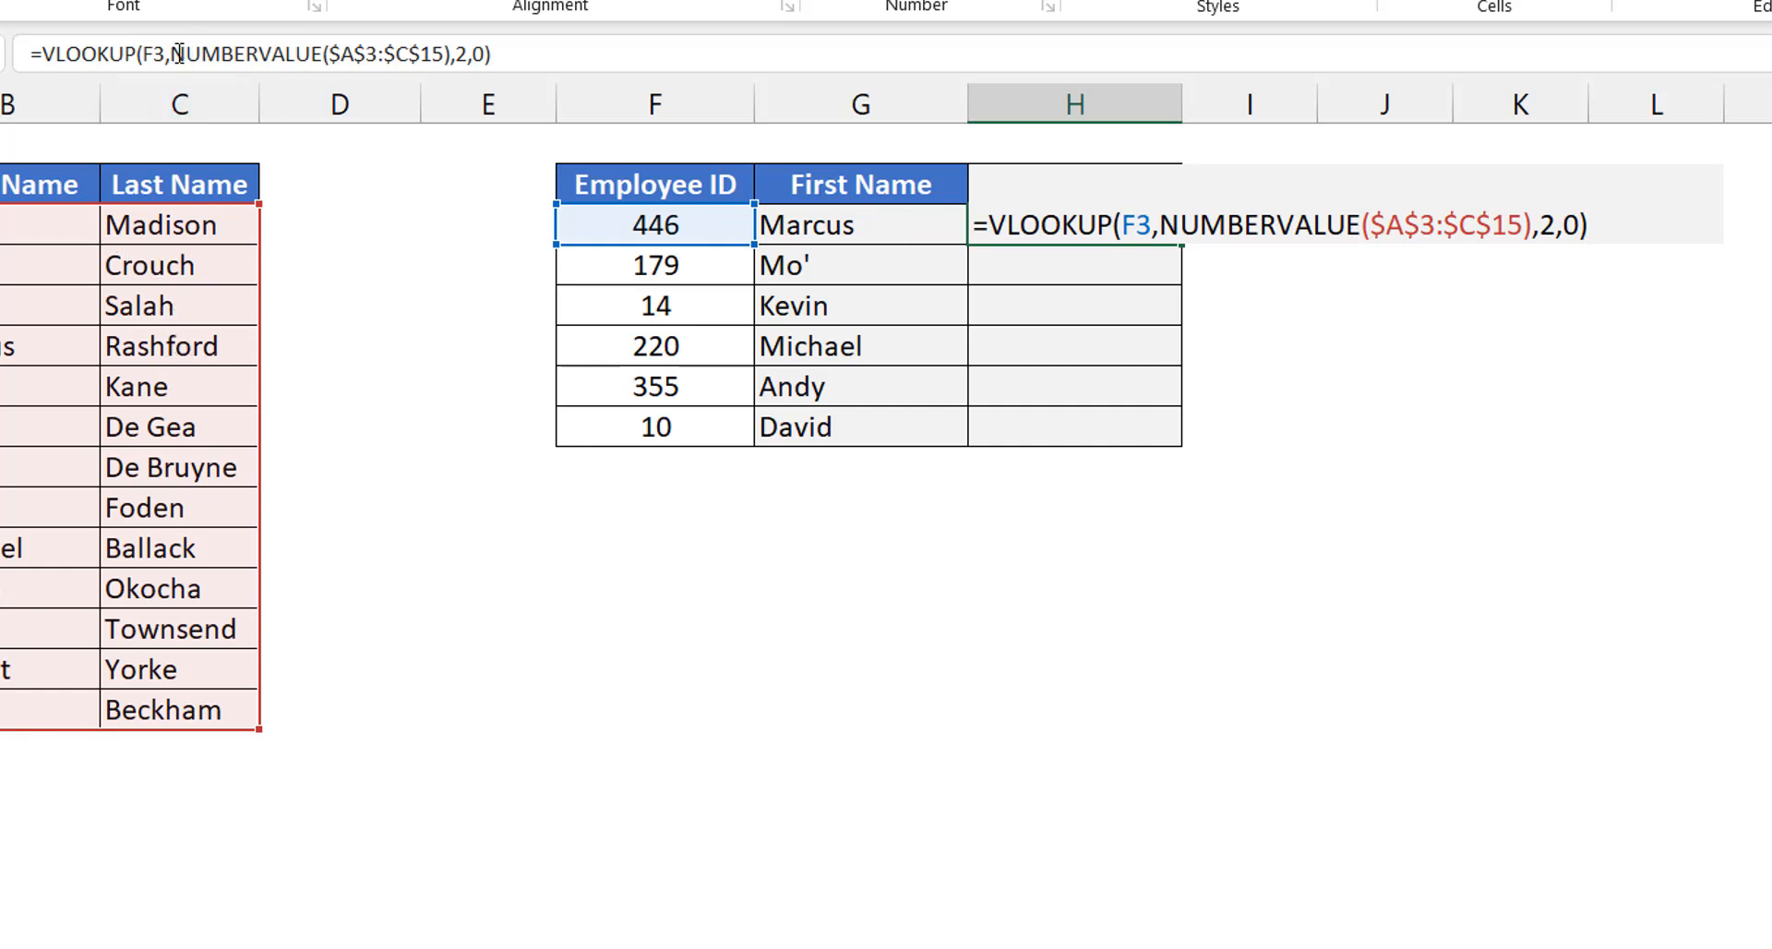
# Evaluate the NUMBERVALUE($A$3:$C$15) part of the H3 formula to inspect its array, and undo the evaluation
pyautogui.moveTo(171, 53); pyautogui.dragTo(453, 96)
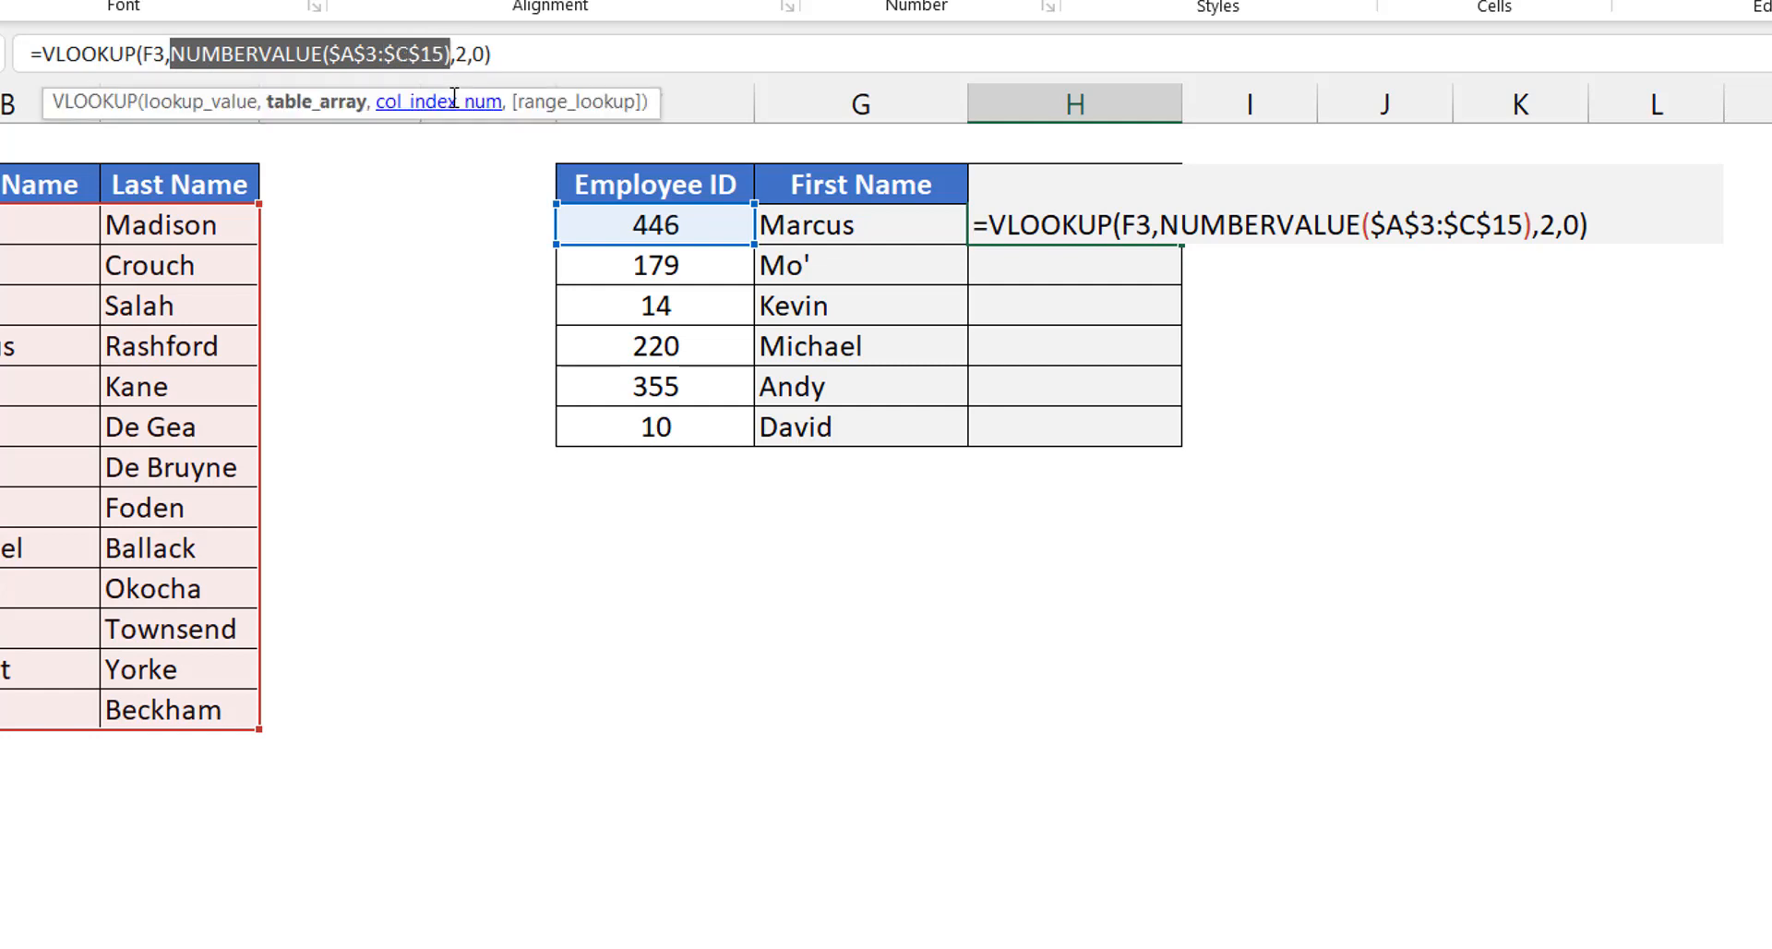
pyautogui.press('F9')
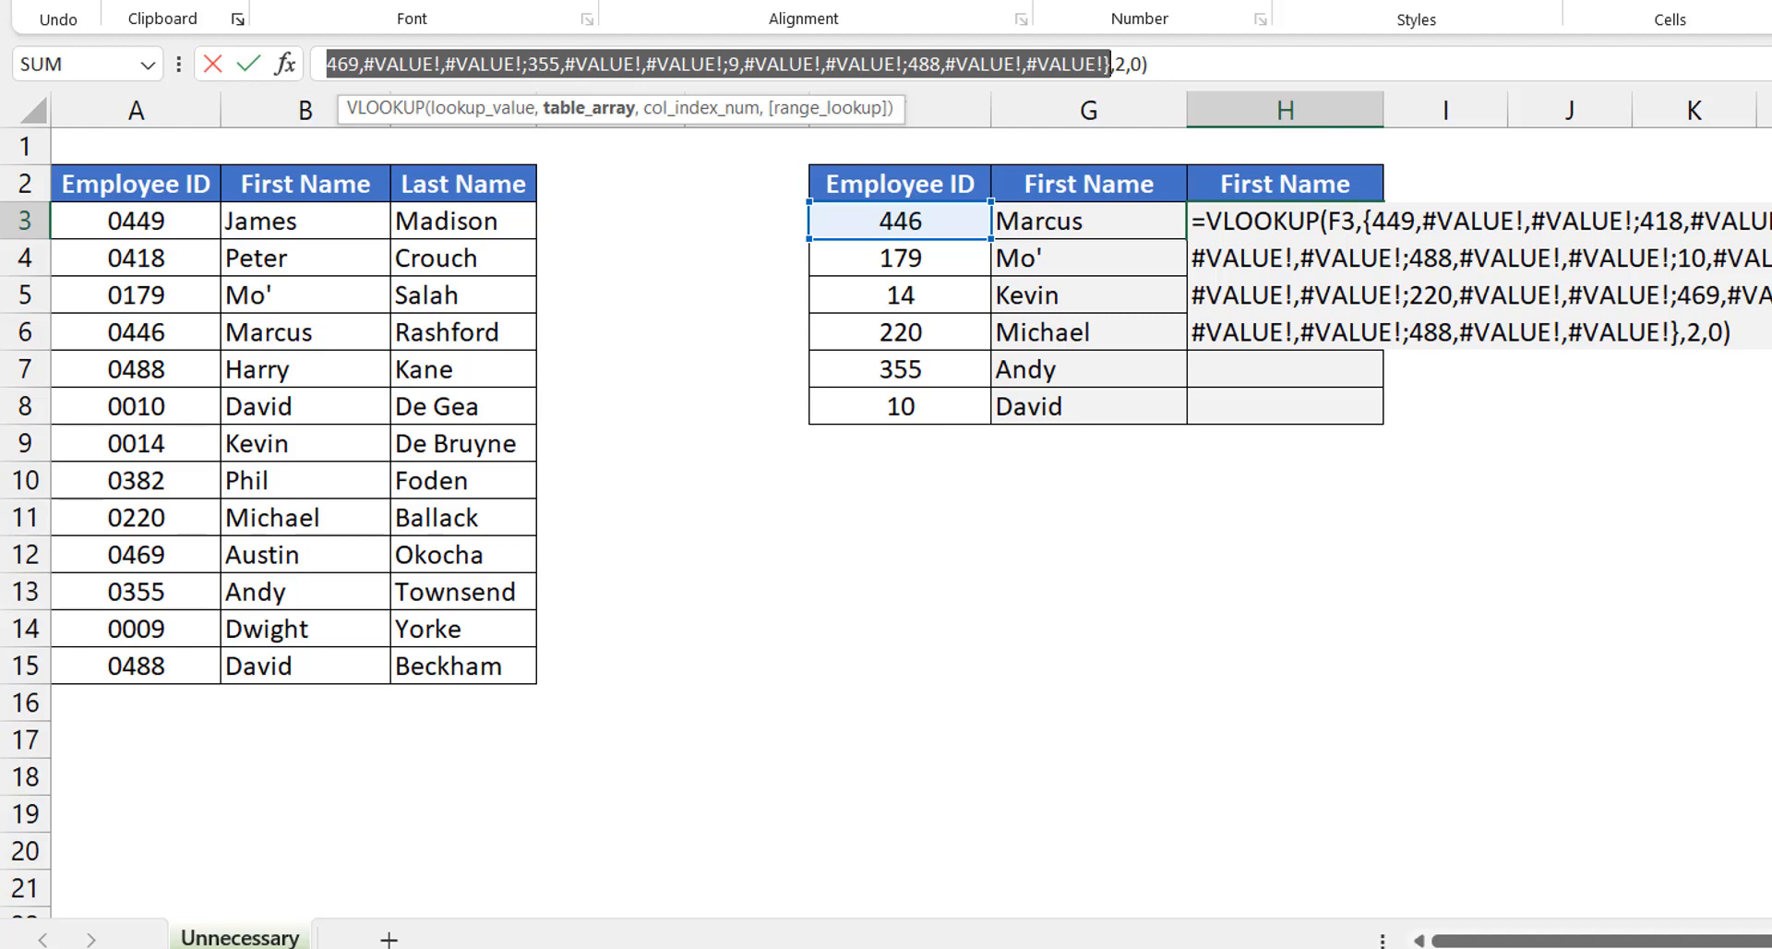
pyautogui.hotkey('ctrl', 'z')
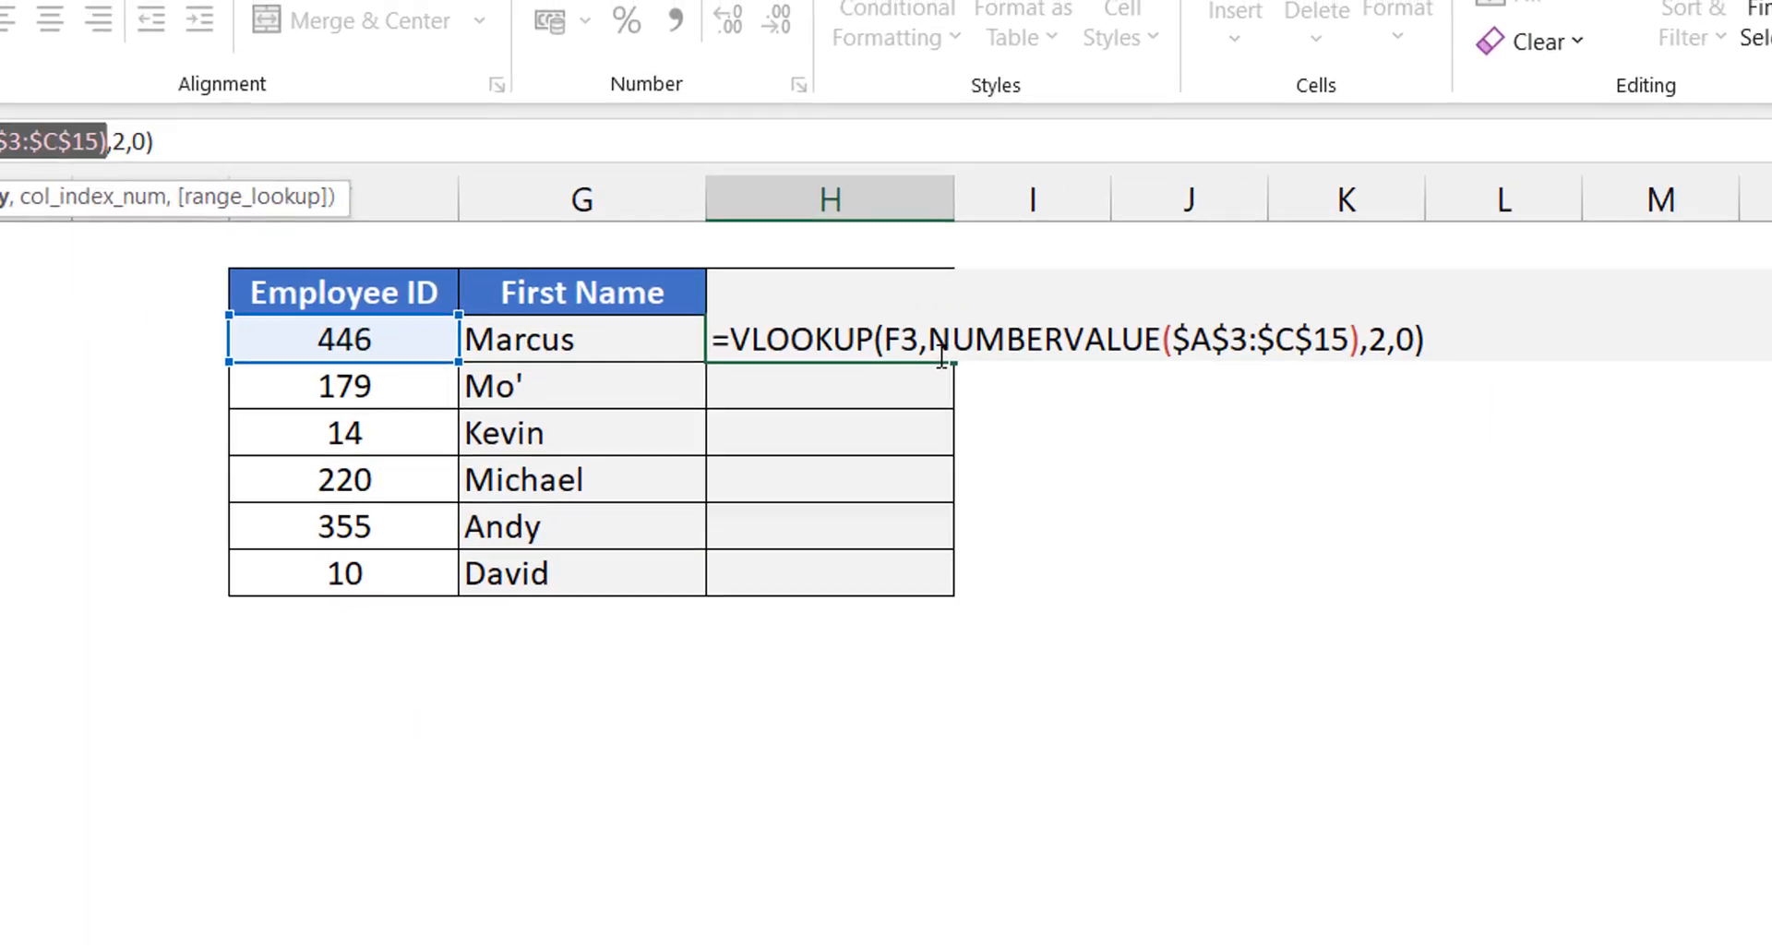
# Insert an IFERROR function around the start of the NUMBERVALUE table array in the H3 formula
pyautogui.click(1363, 226)
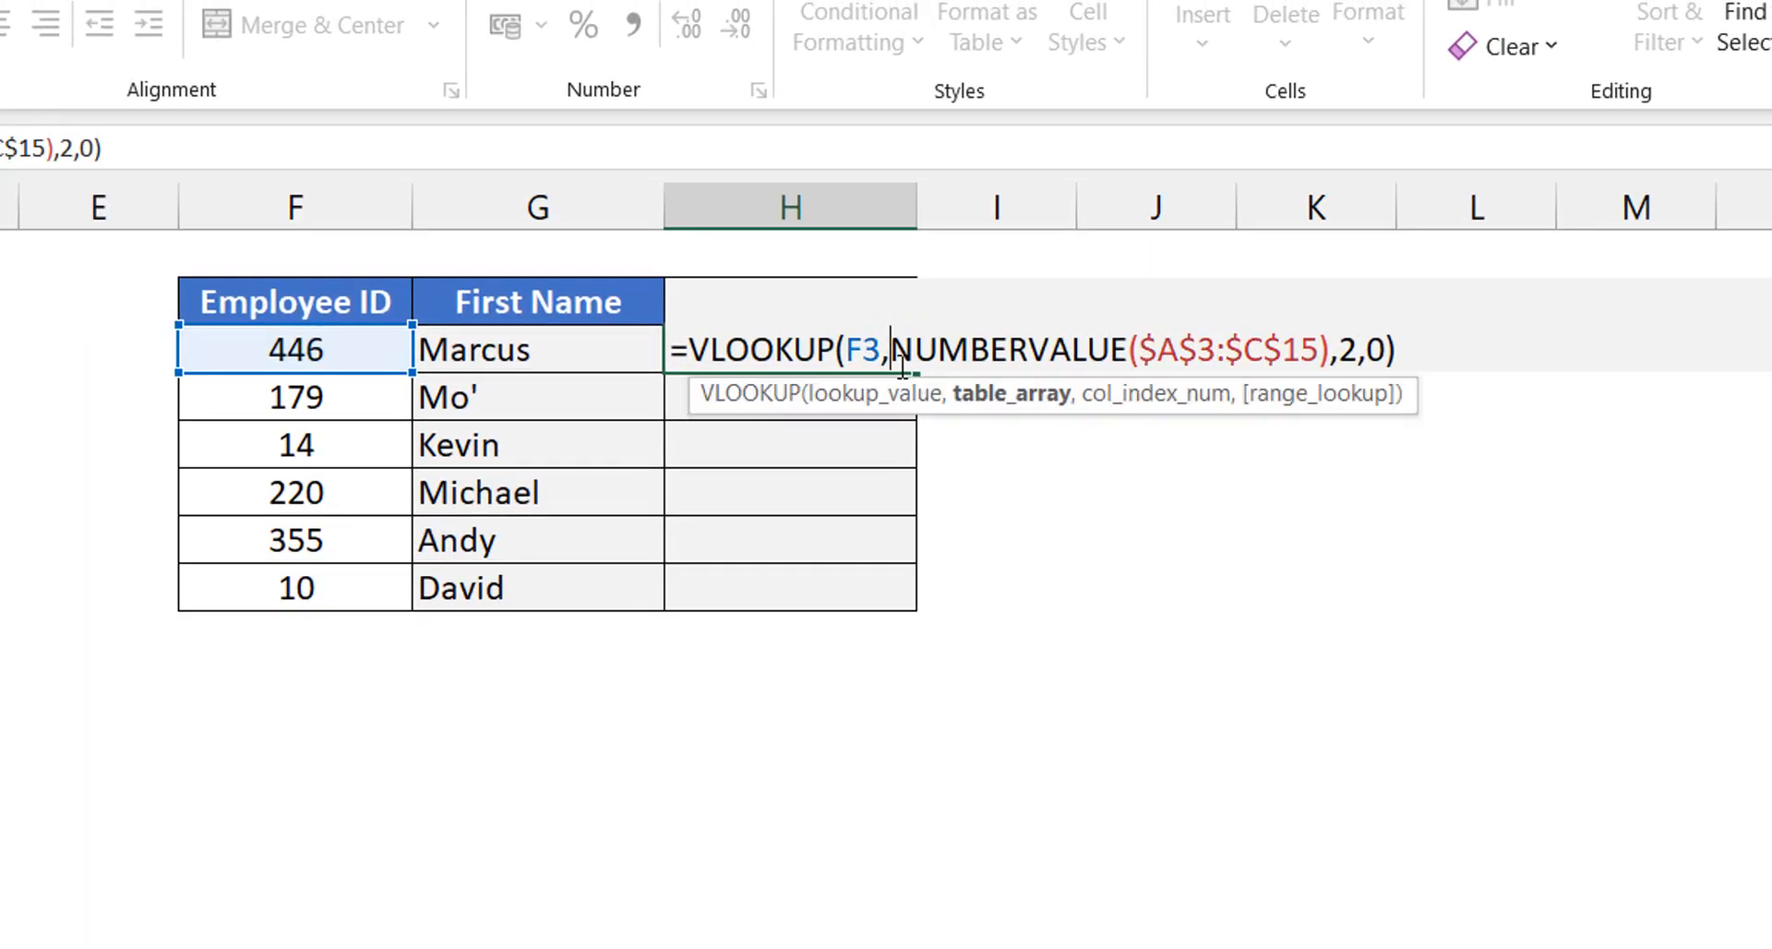
pyautogui.write('ife')
pyautogui.write('rror')
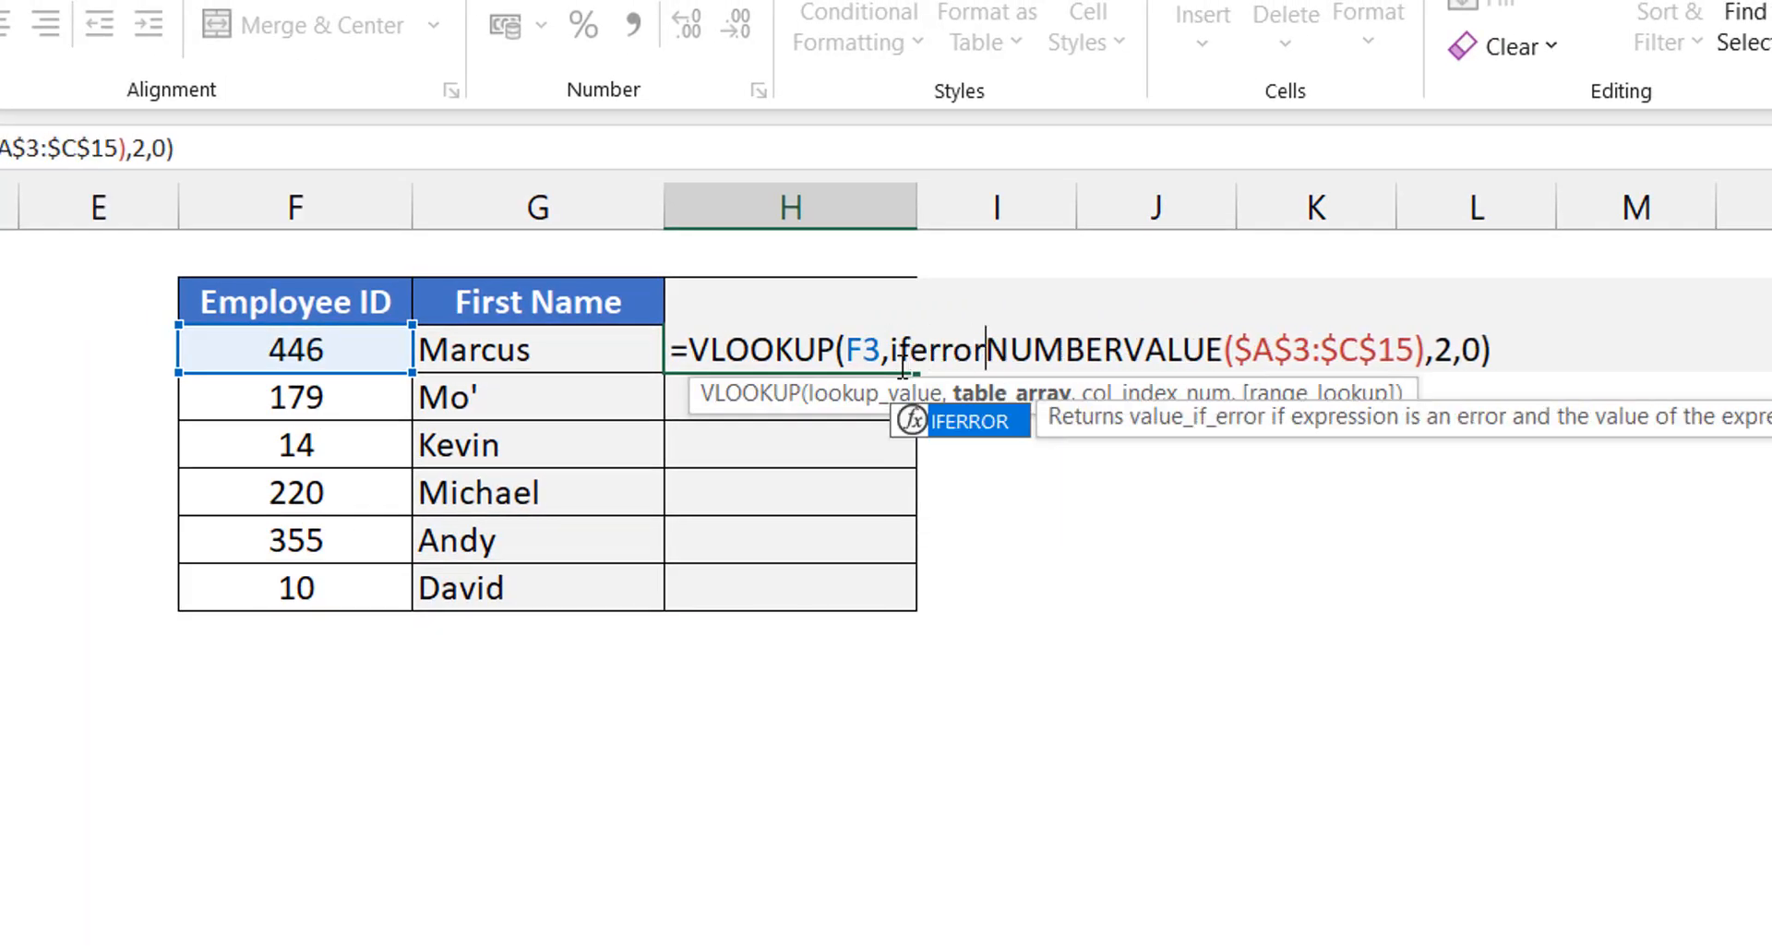
pyautogui.press('Tab')
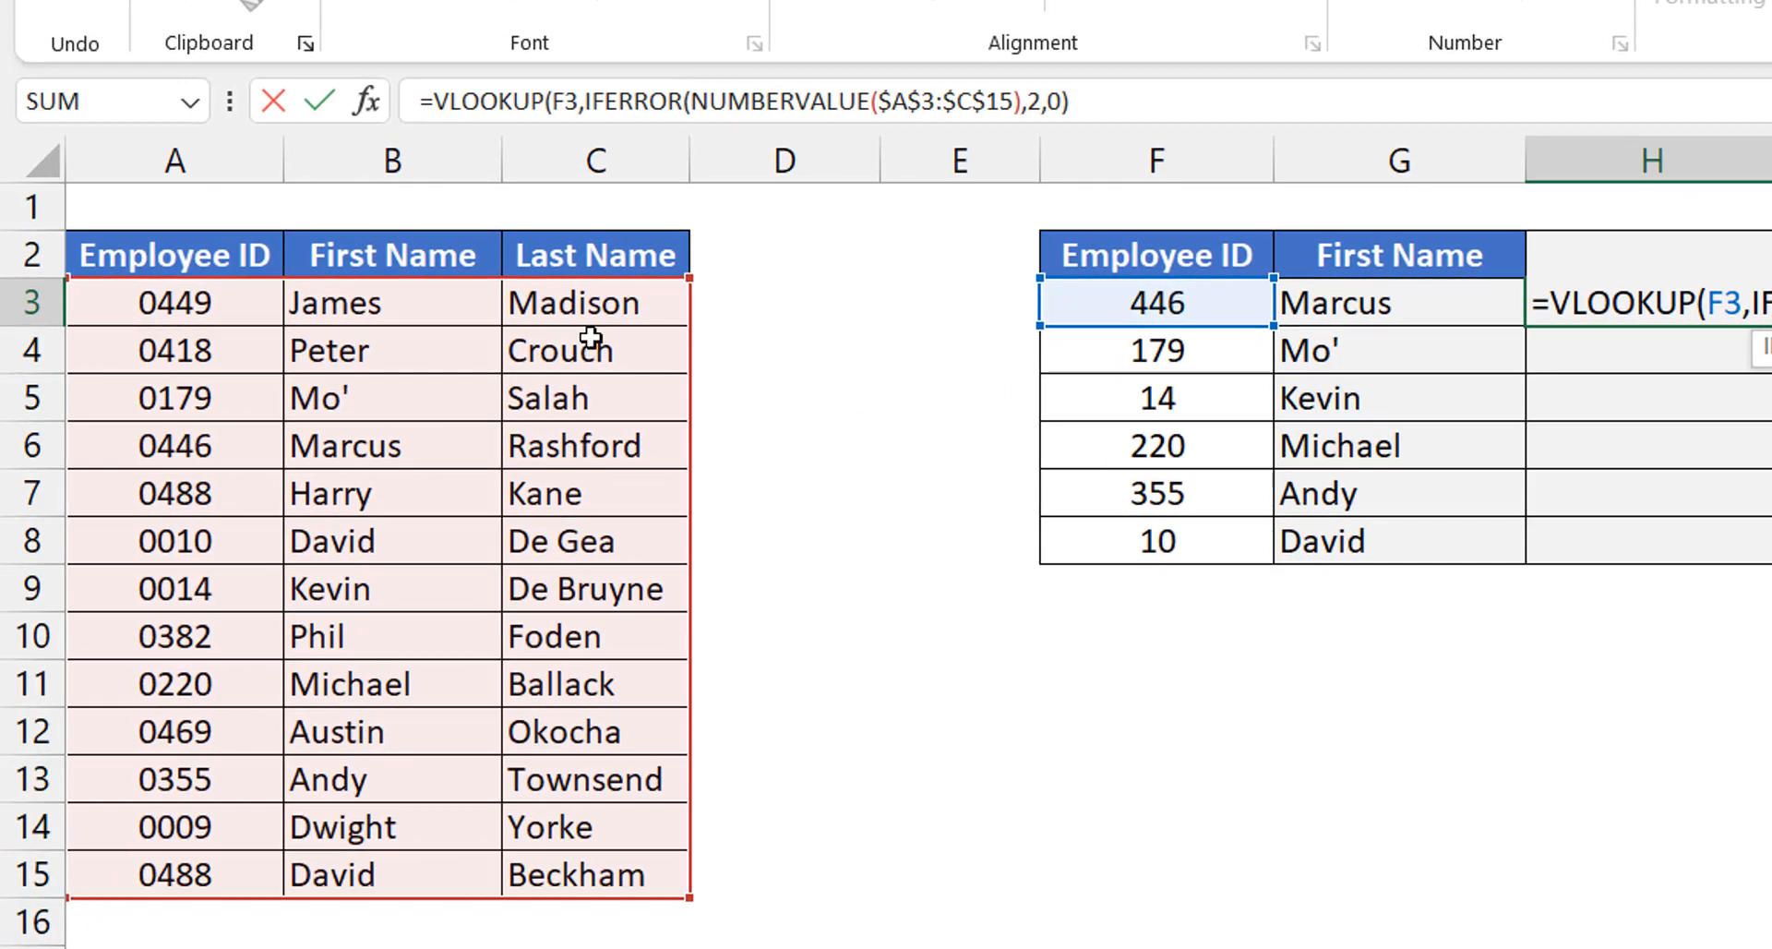
# Set $A$3:$C$15 as the IFERROR fallback, close the function, and fill the H3 formula down to H8
pyautogui.click(155, 311)
pyautogui.hotkey('ctrl', 'shift', 'Right')
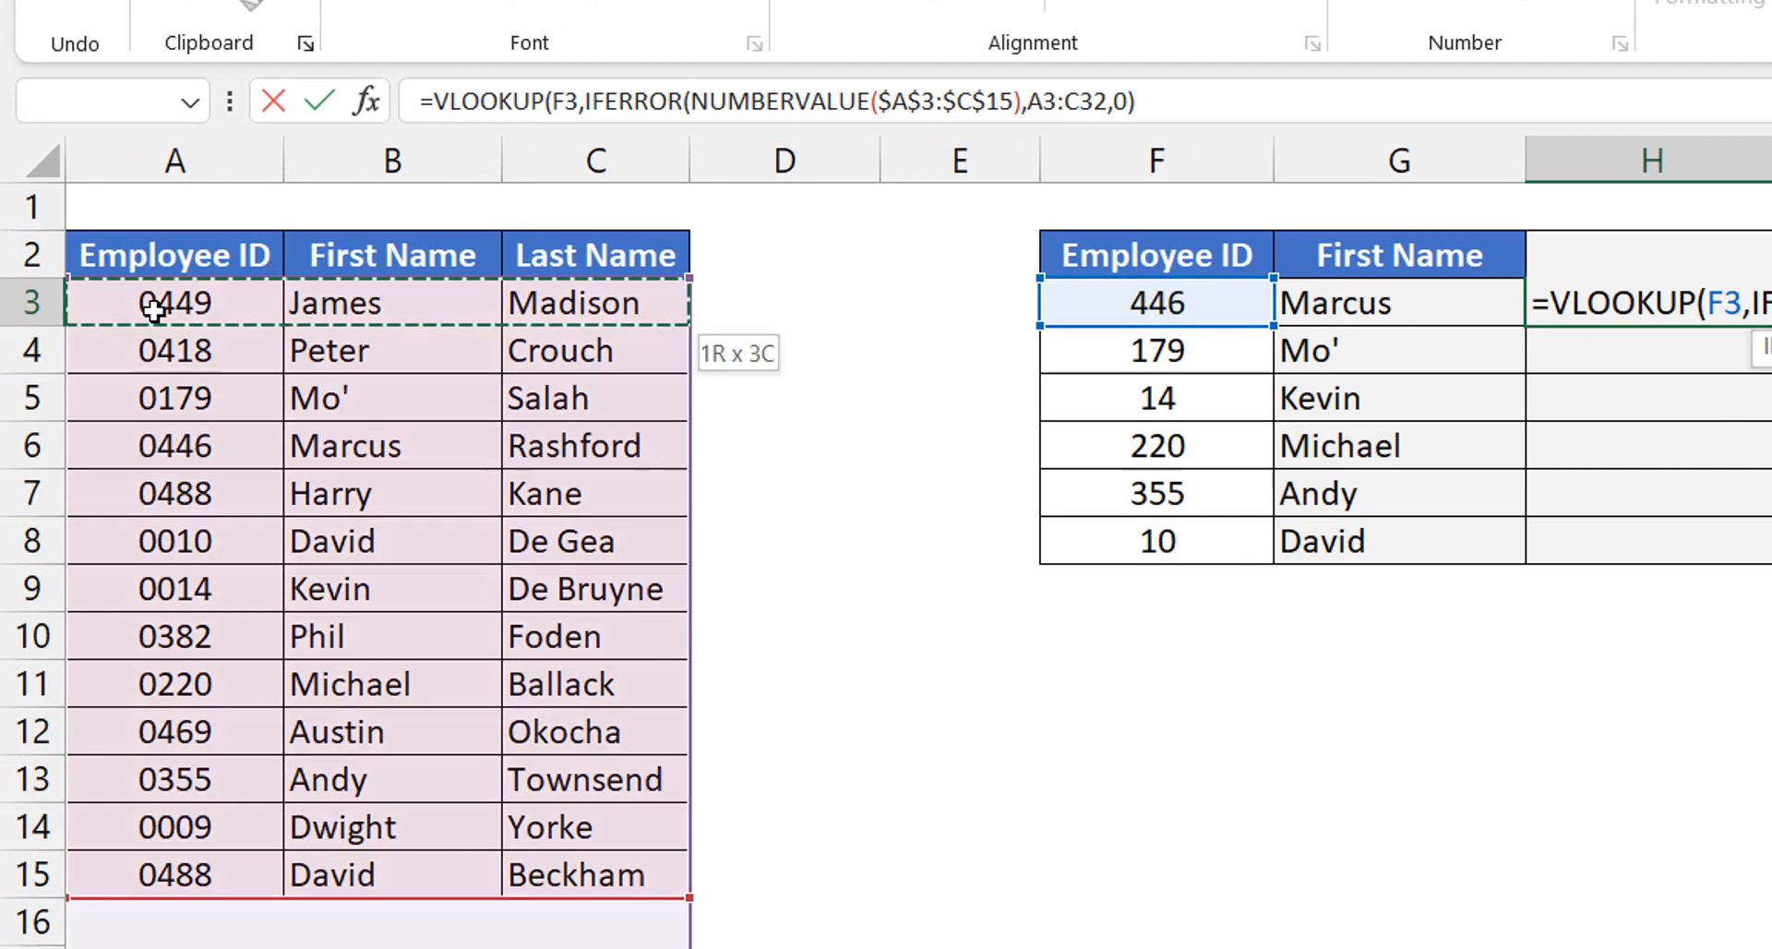
pyautogui.hotkey('ctrl', 'shift', 'Down')
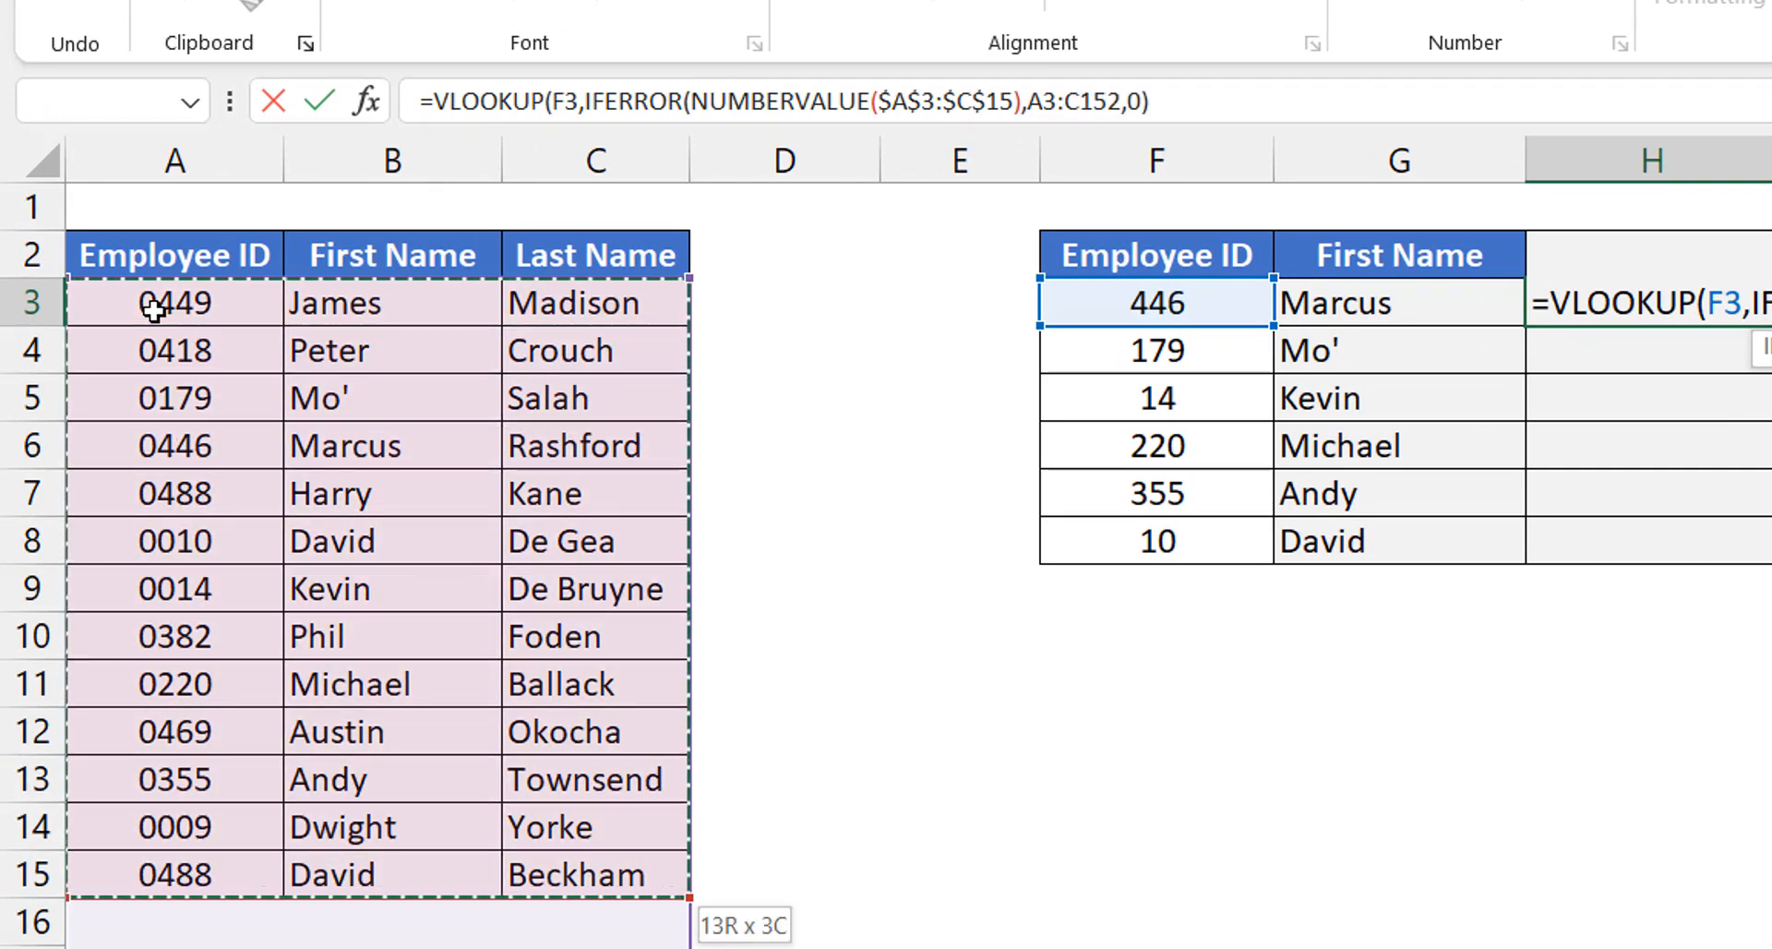
pyautogui.press('F4')
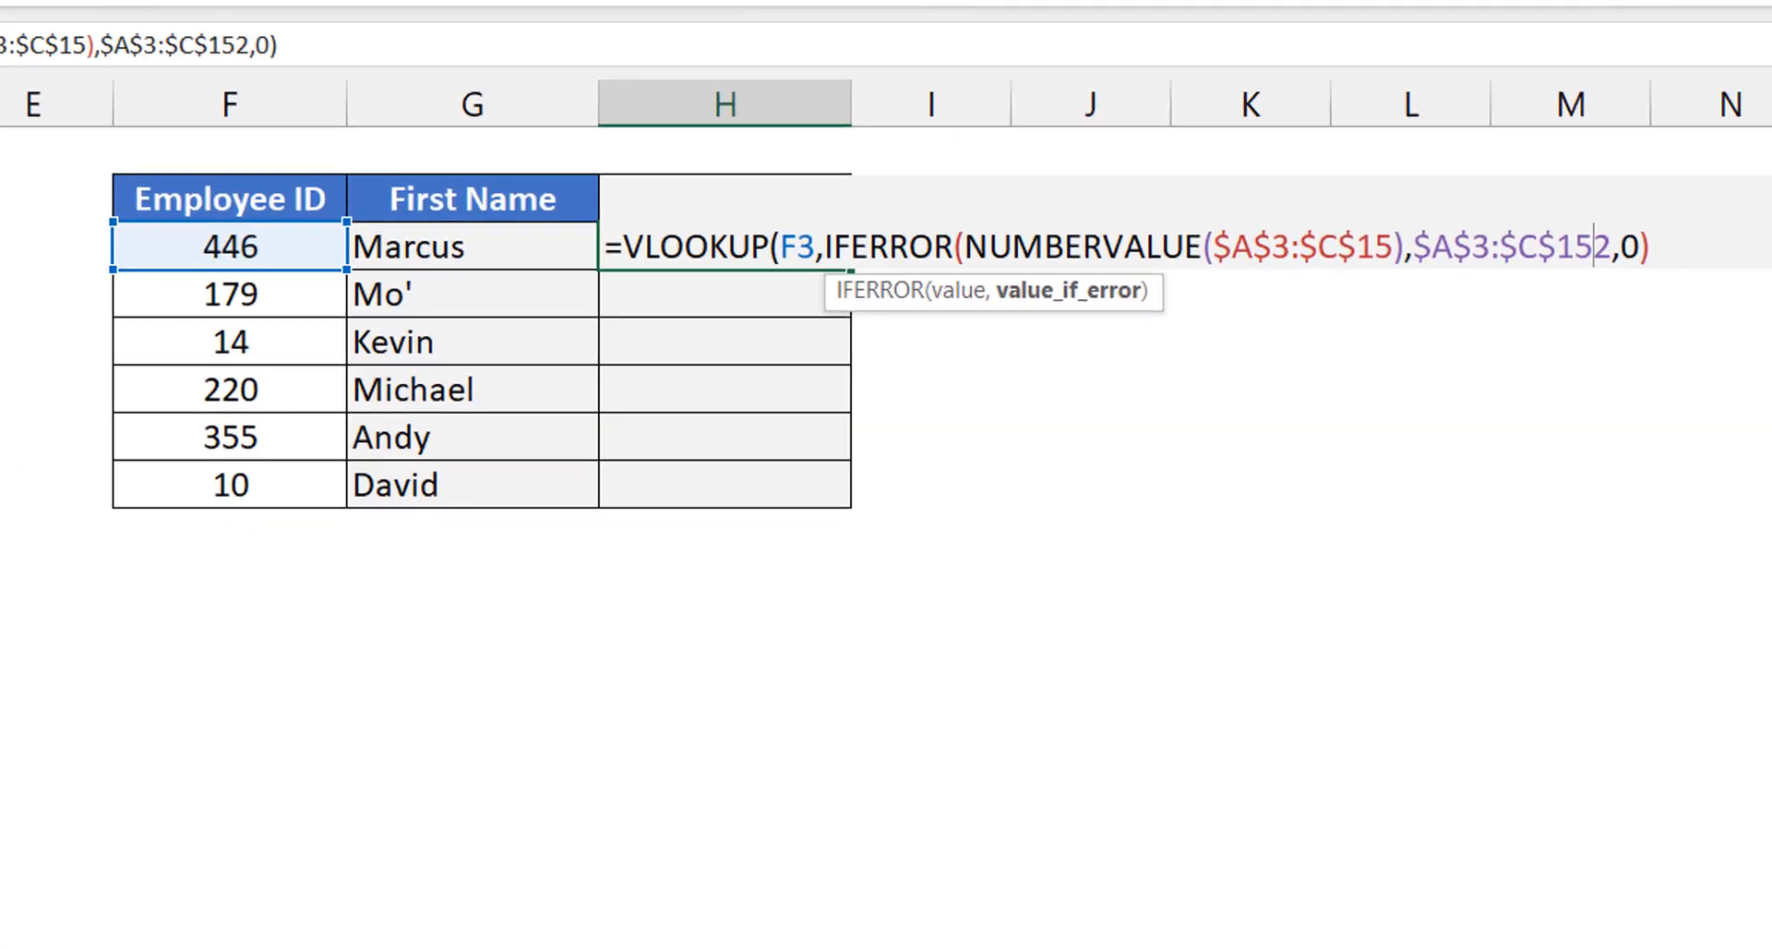
pyautogui.write('),')
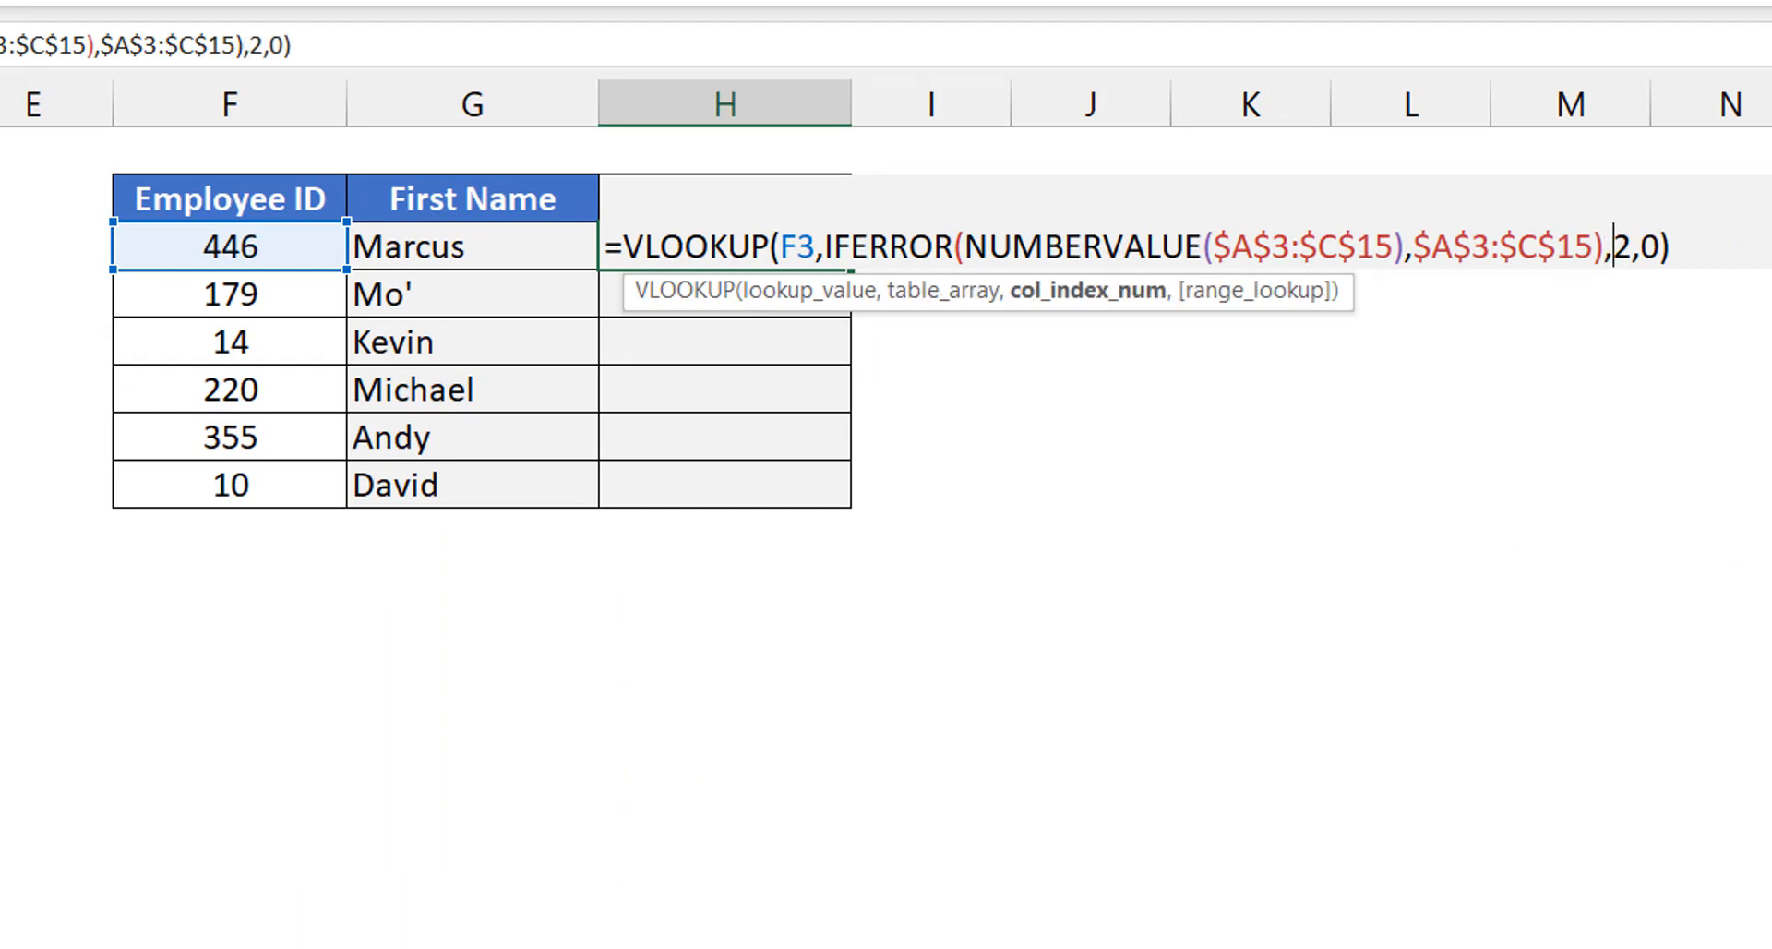
pyautogui.press('Return')
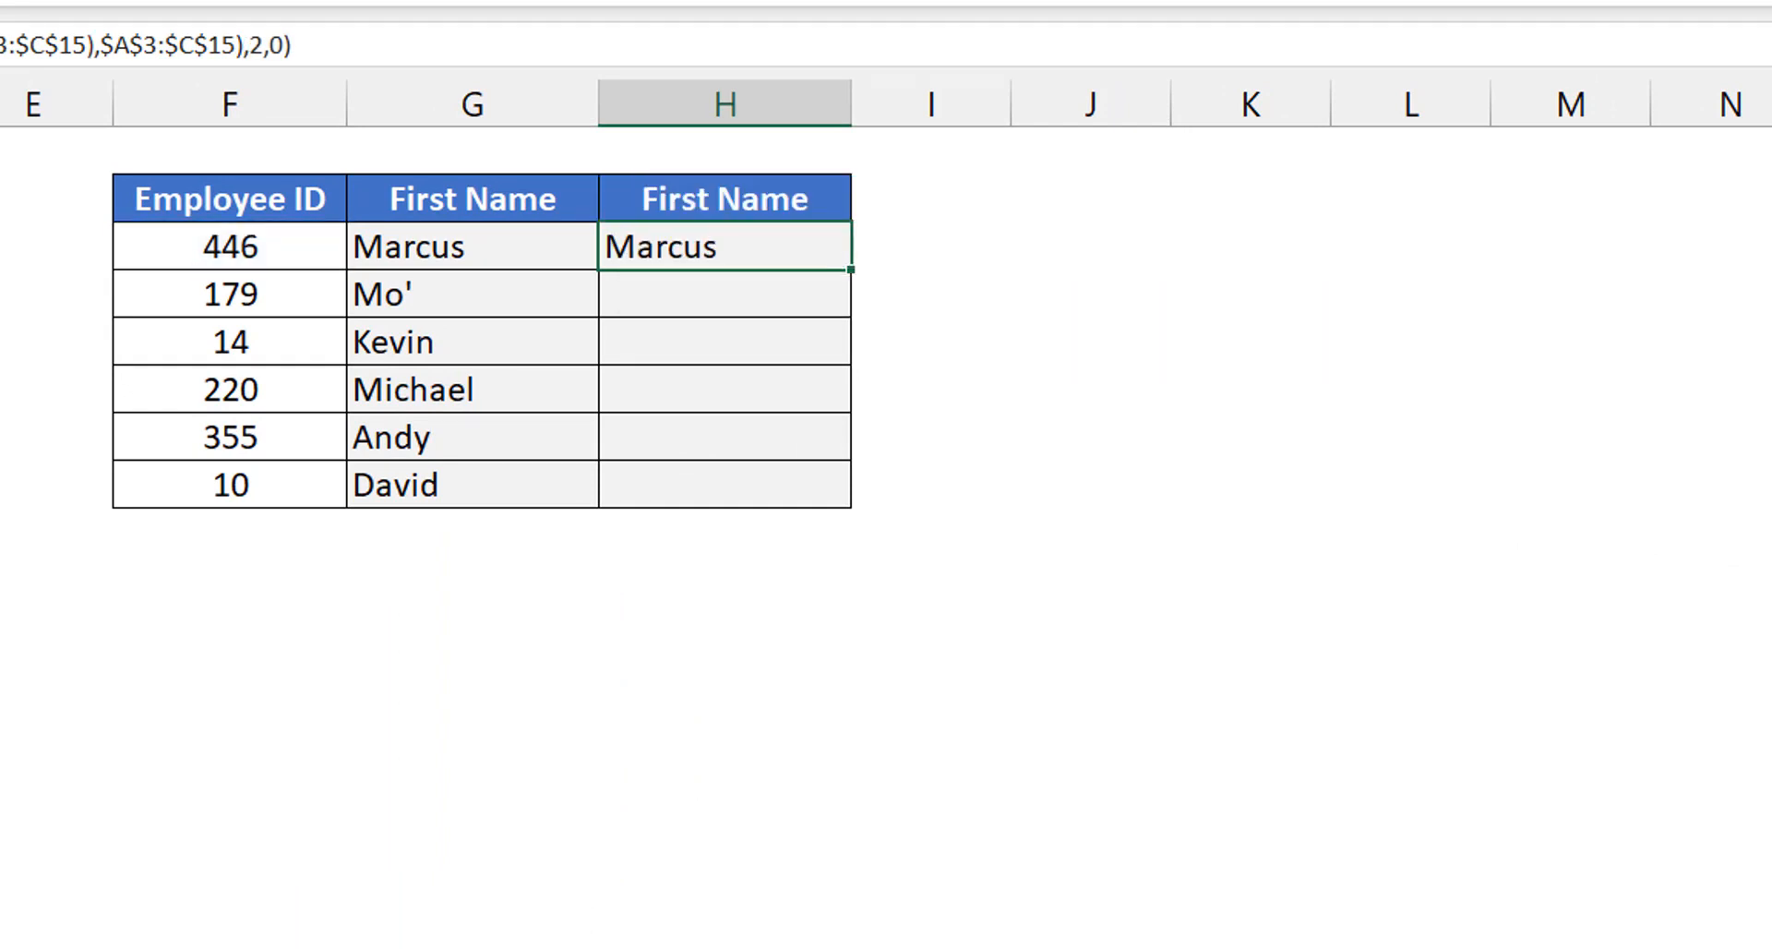
pyautogui.doubleClick(859, 270)
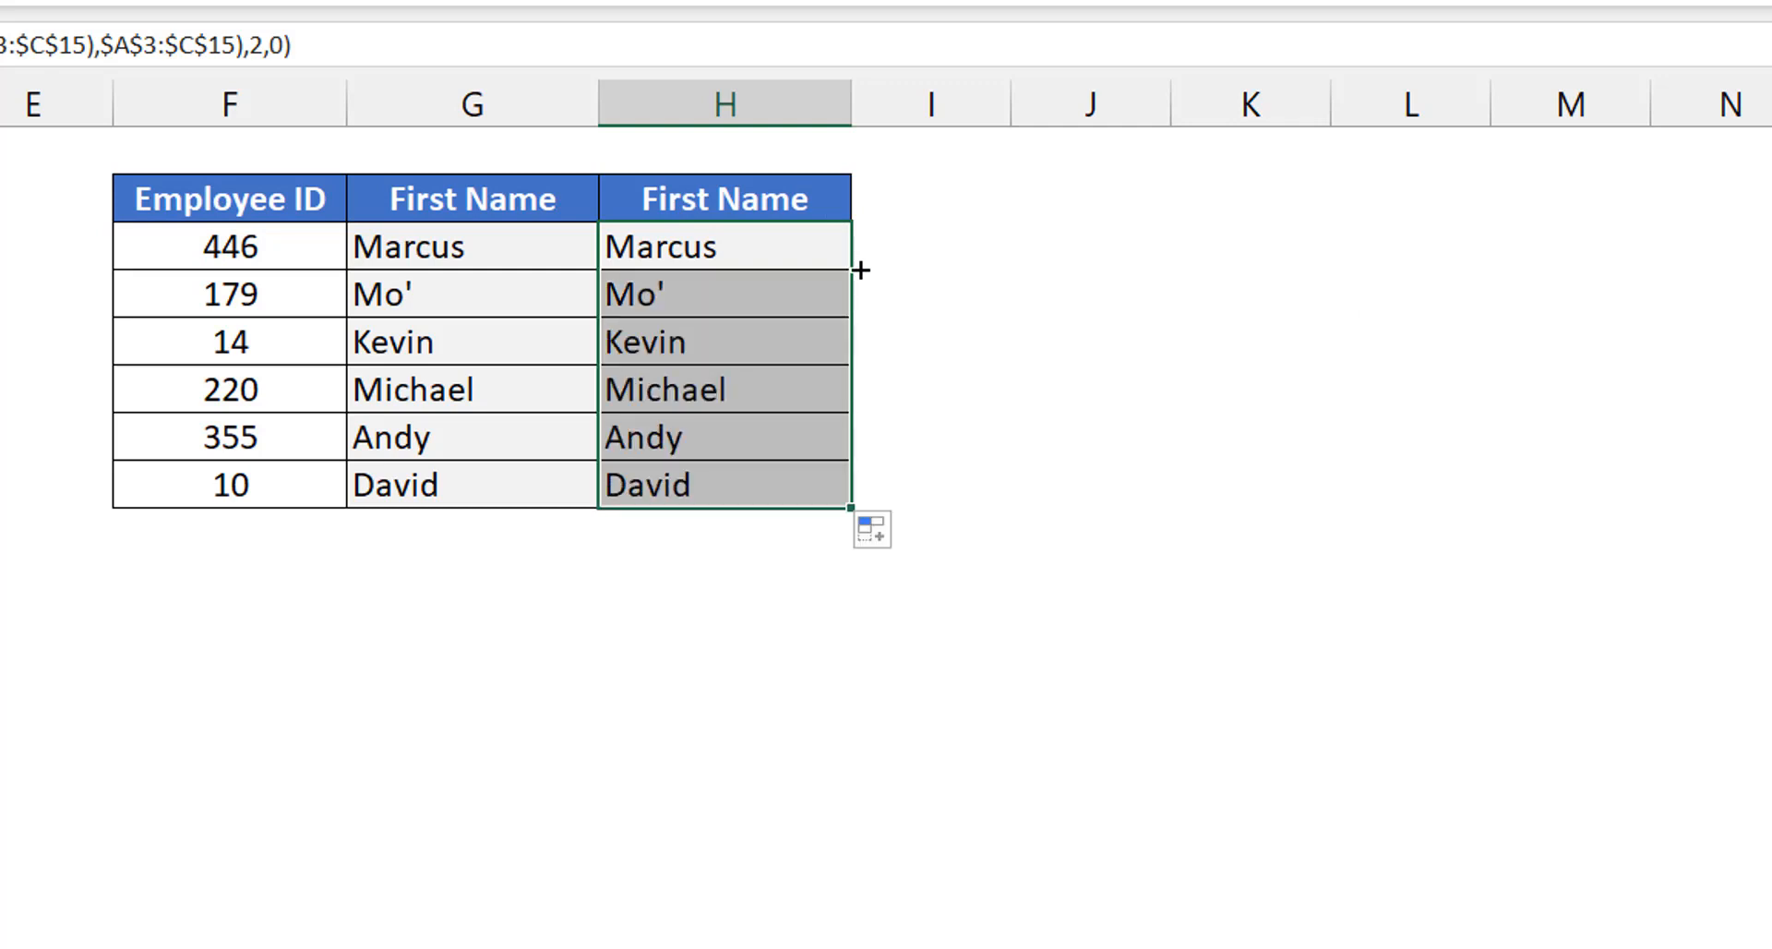
# Replace NUMBERVALUE in the H3 formula with a double negative, --($A$3:$C$15), and fill it down to H8
pyautogui.click(748, 253)
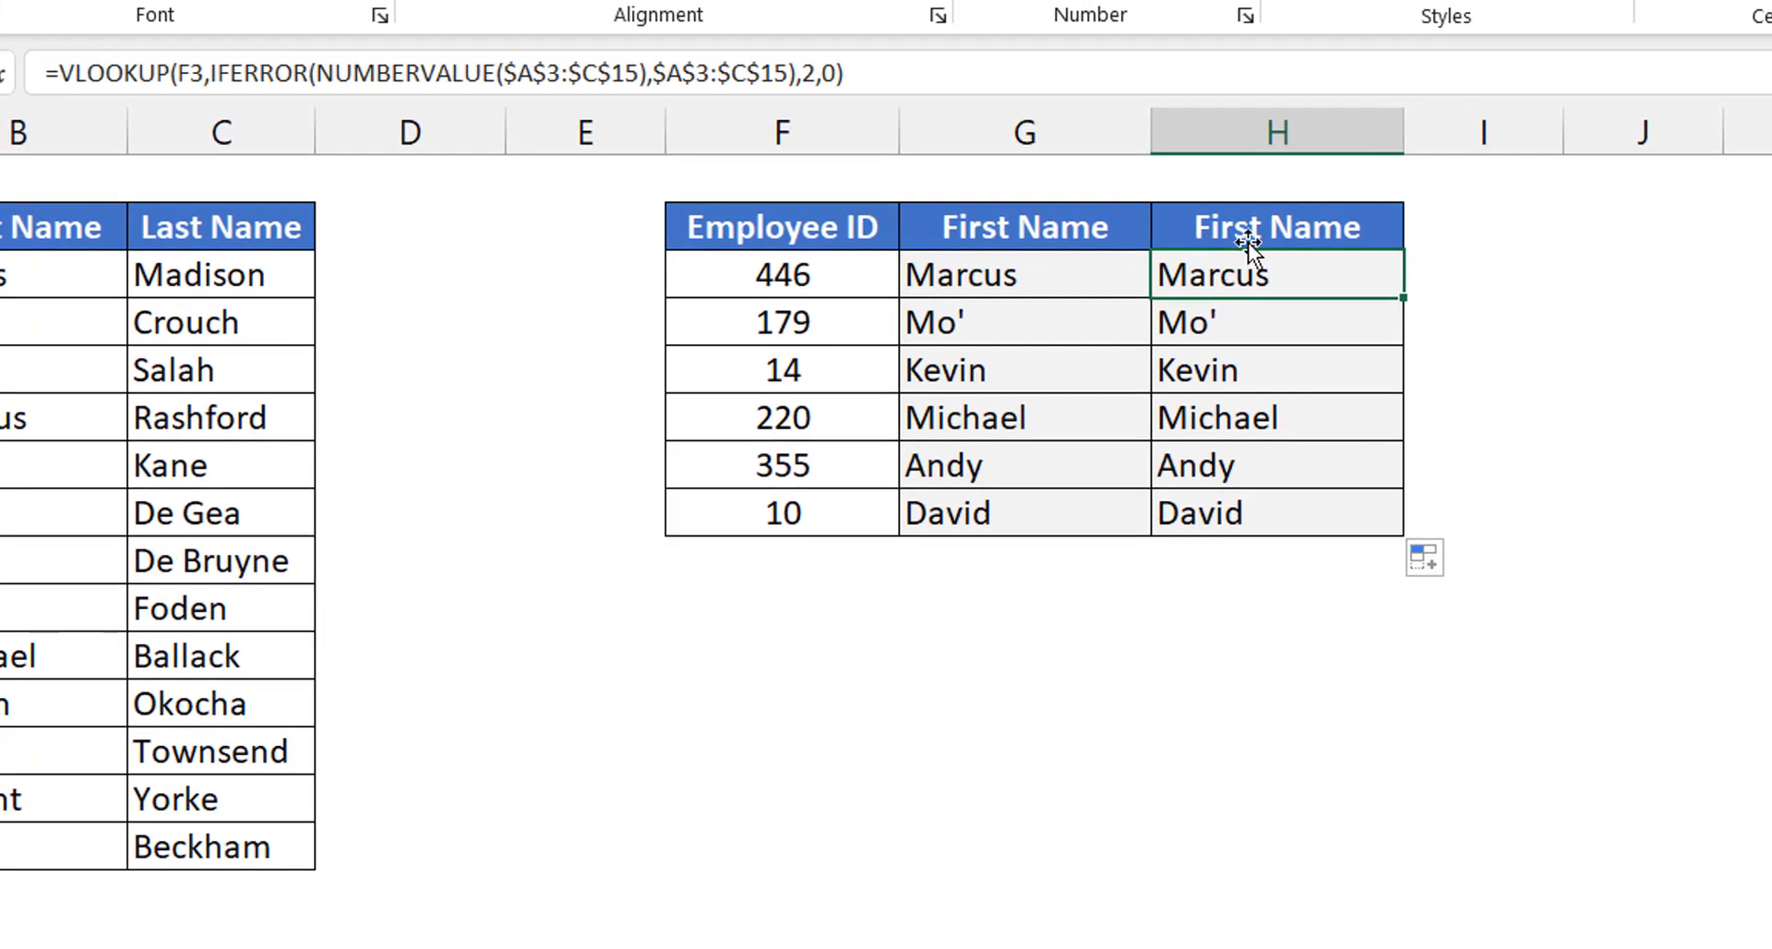
pyautogui.doubleClick(1305, 274)
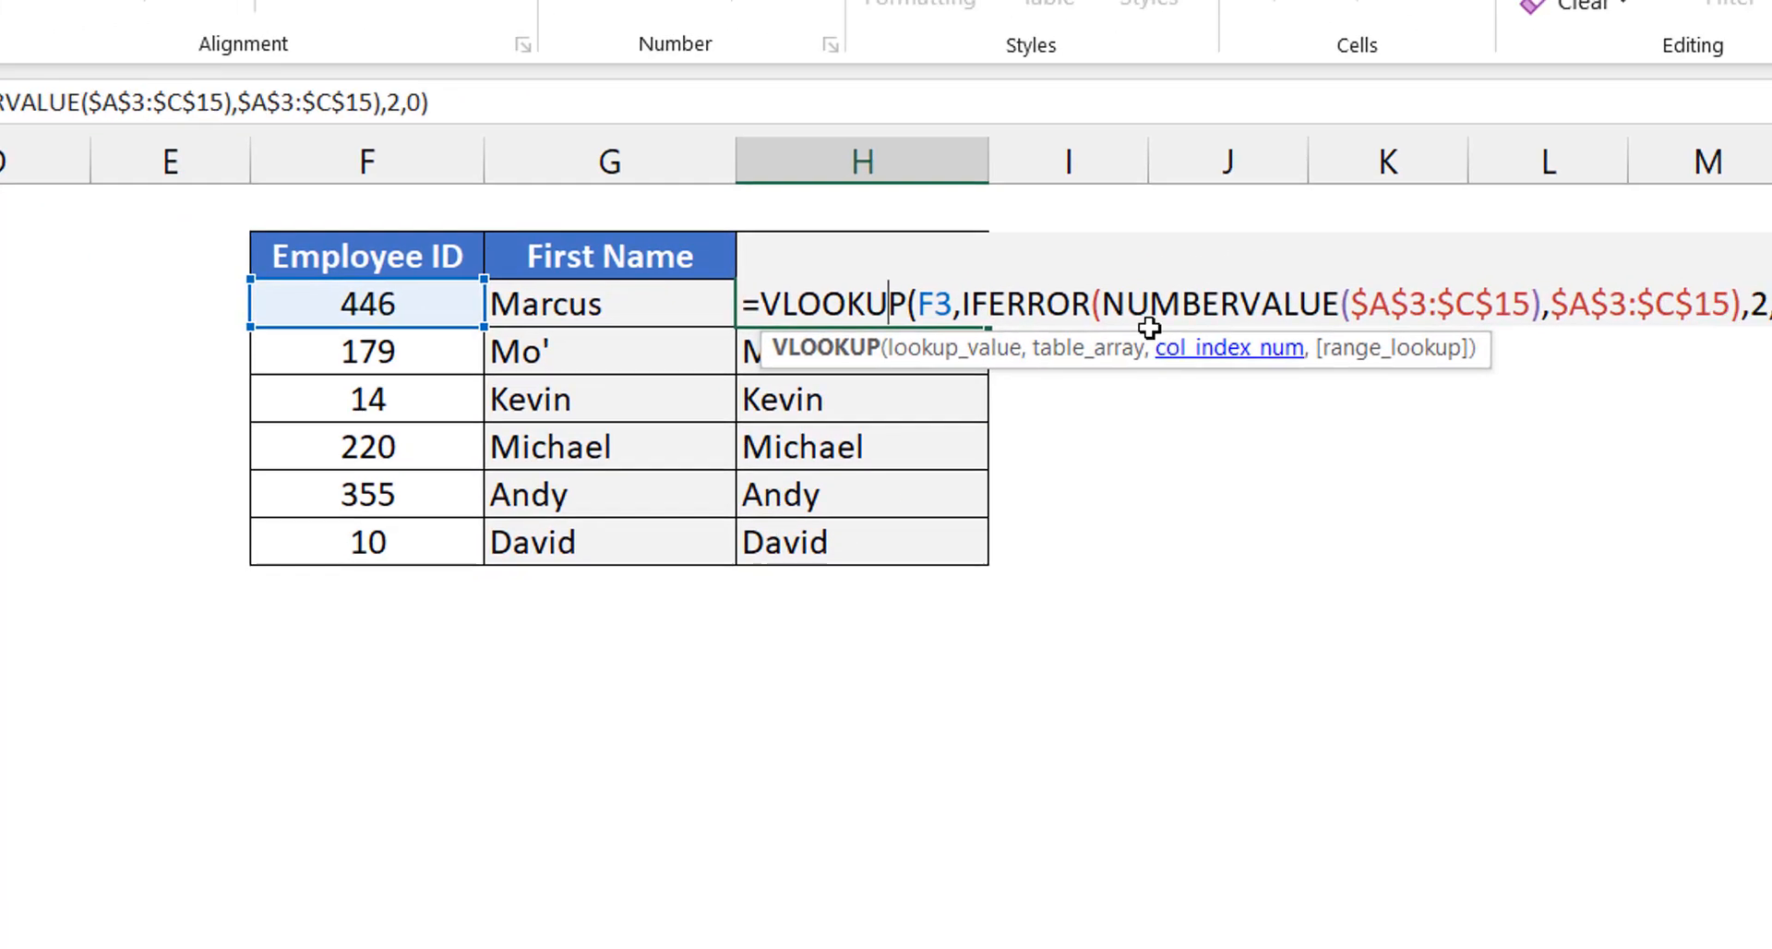
pyautogui.moveTo(1101, 305); pyautogui.dragTo(1335, 306)
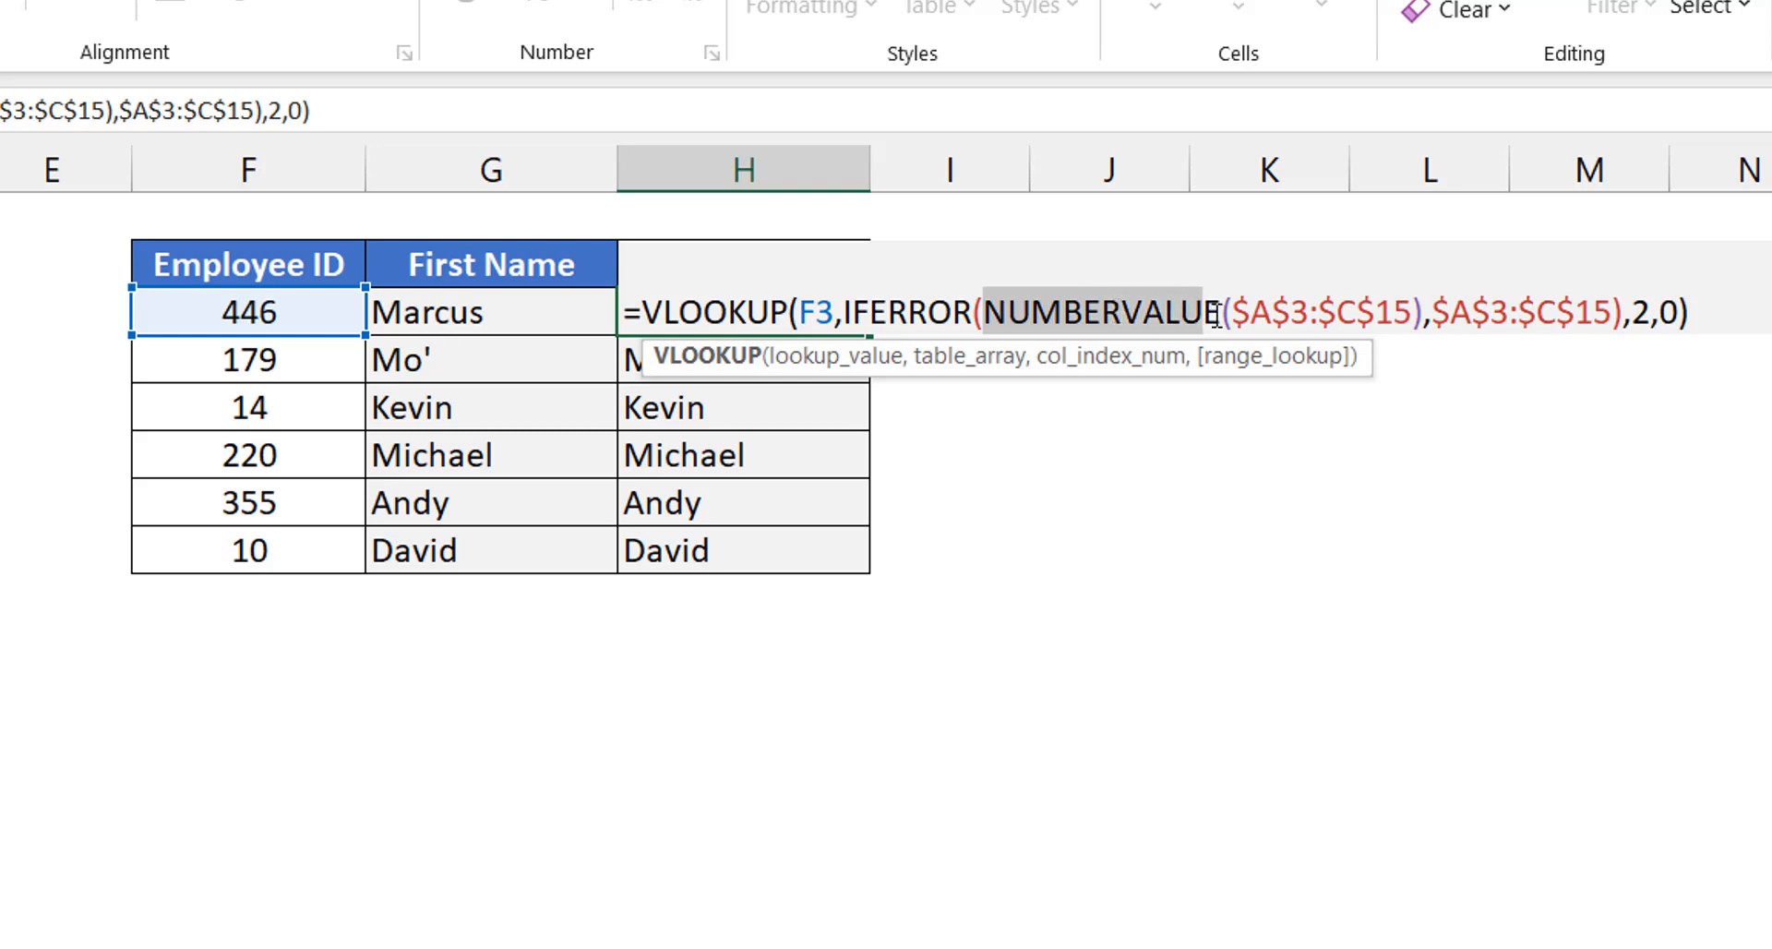
pyautogui.moveTo(1216, 314); pyautogui.dragTo(1241, 323)
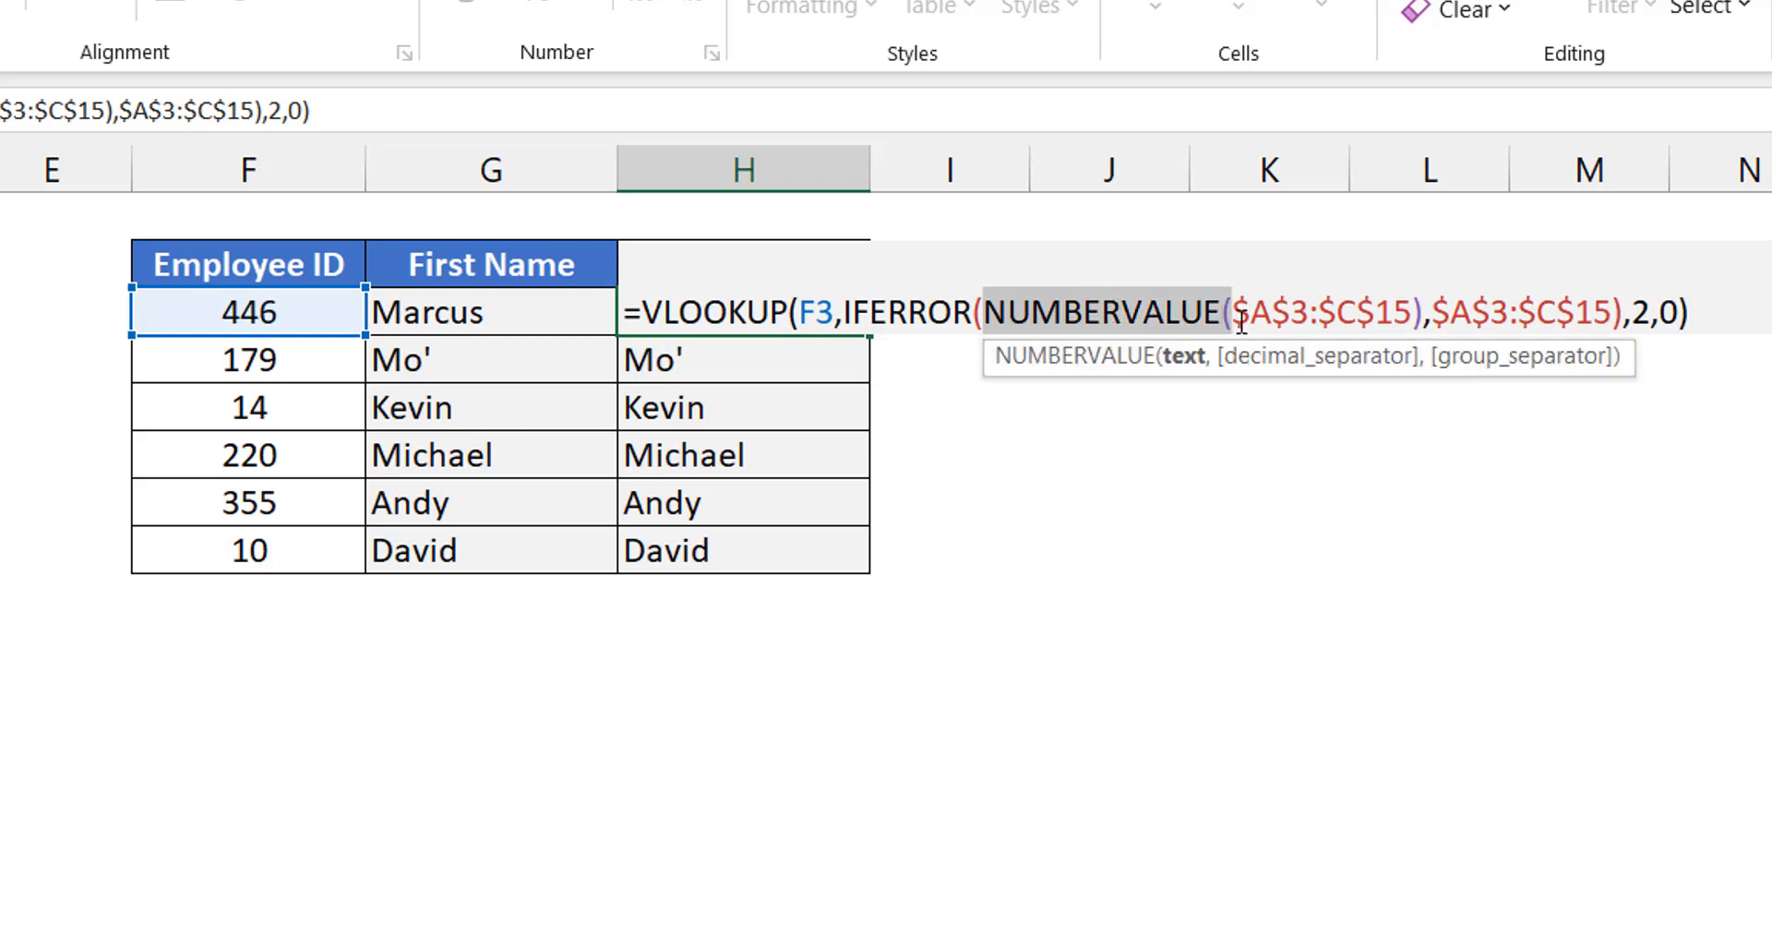
pyautogui.write('--')
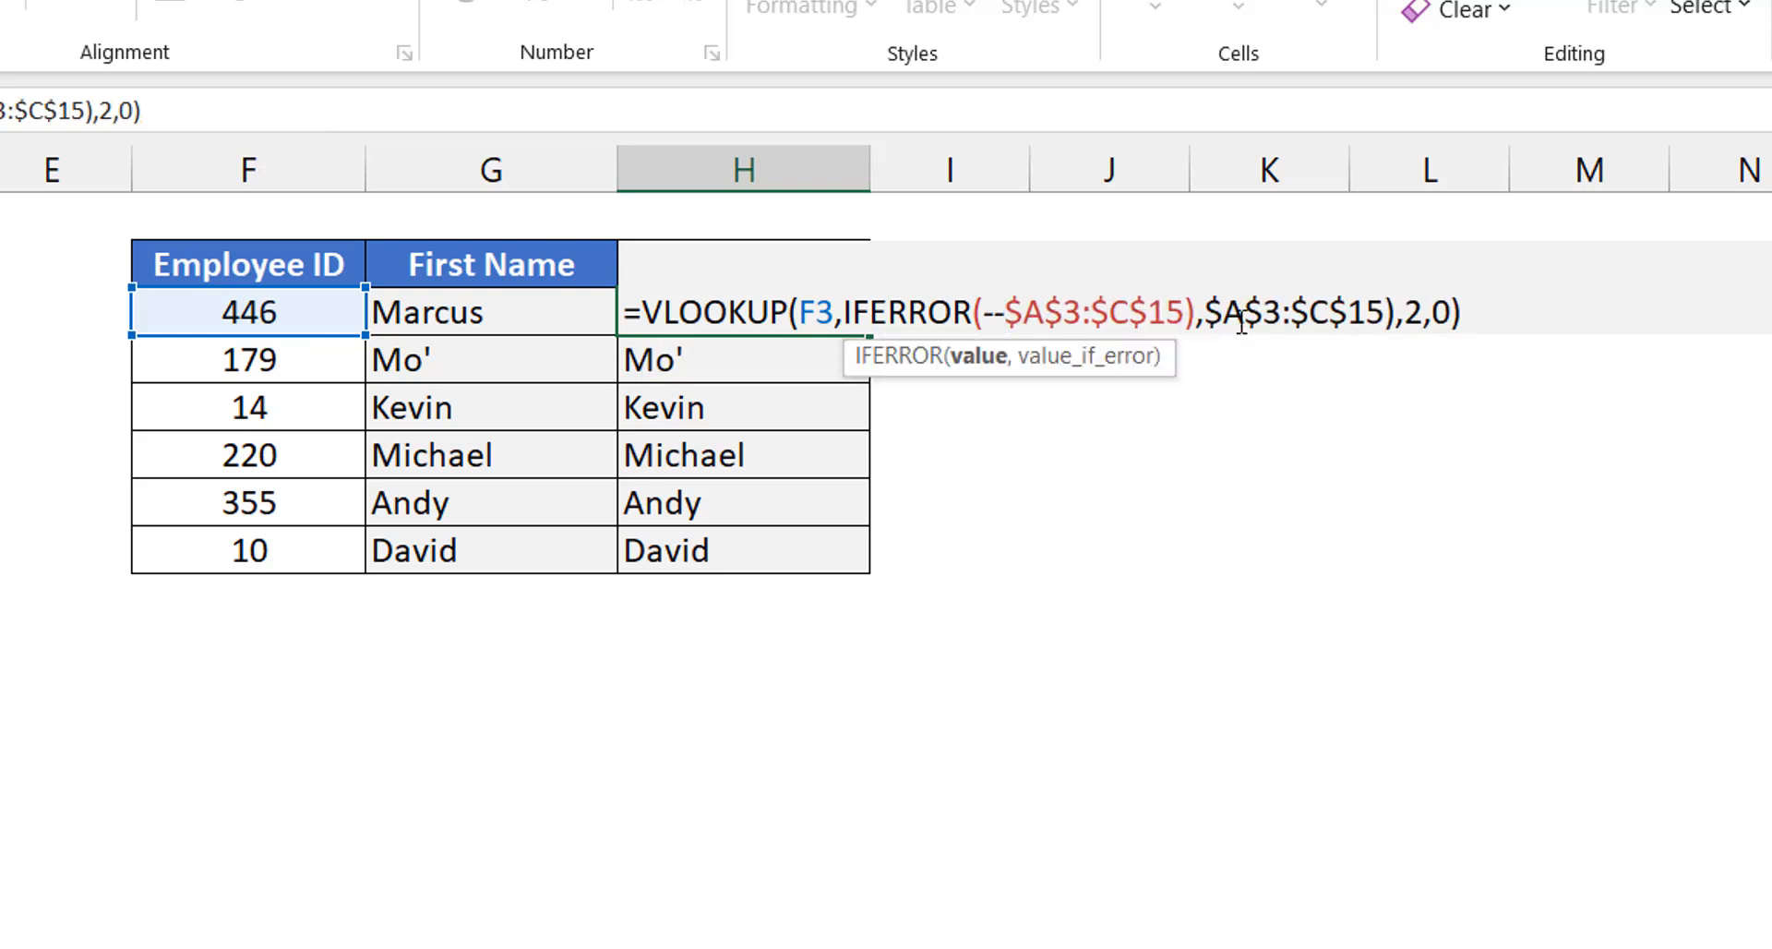
pyautogui.write('(')
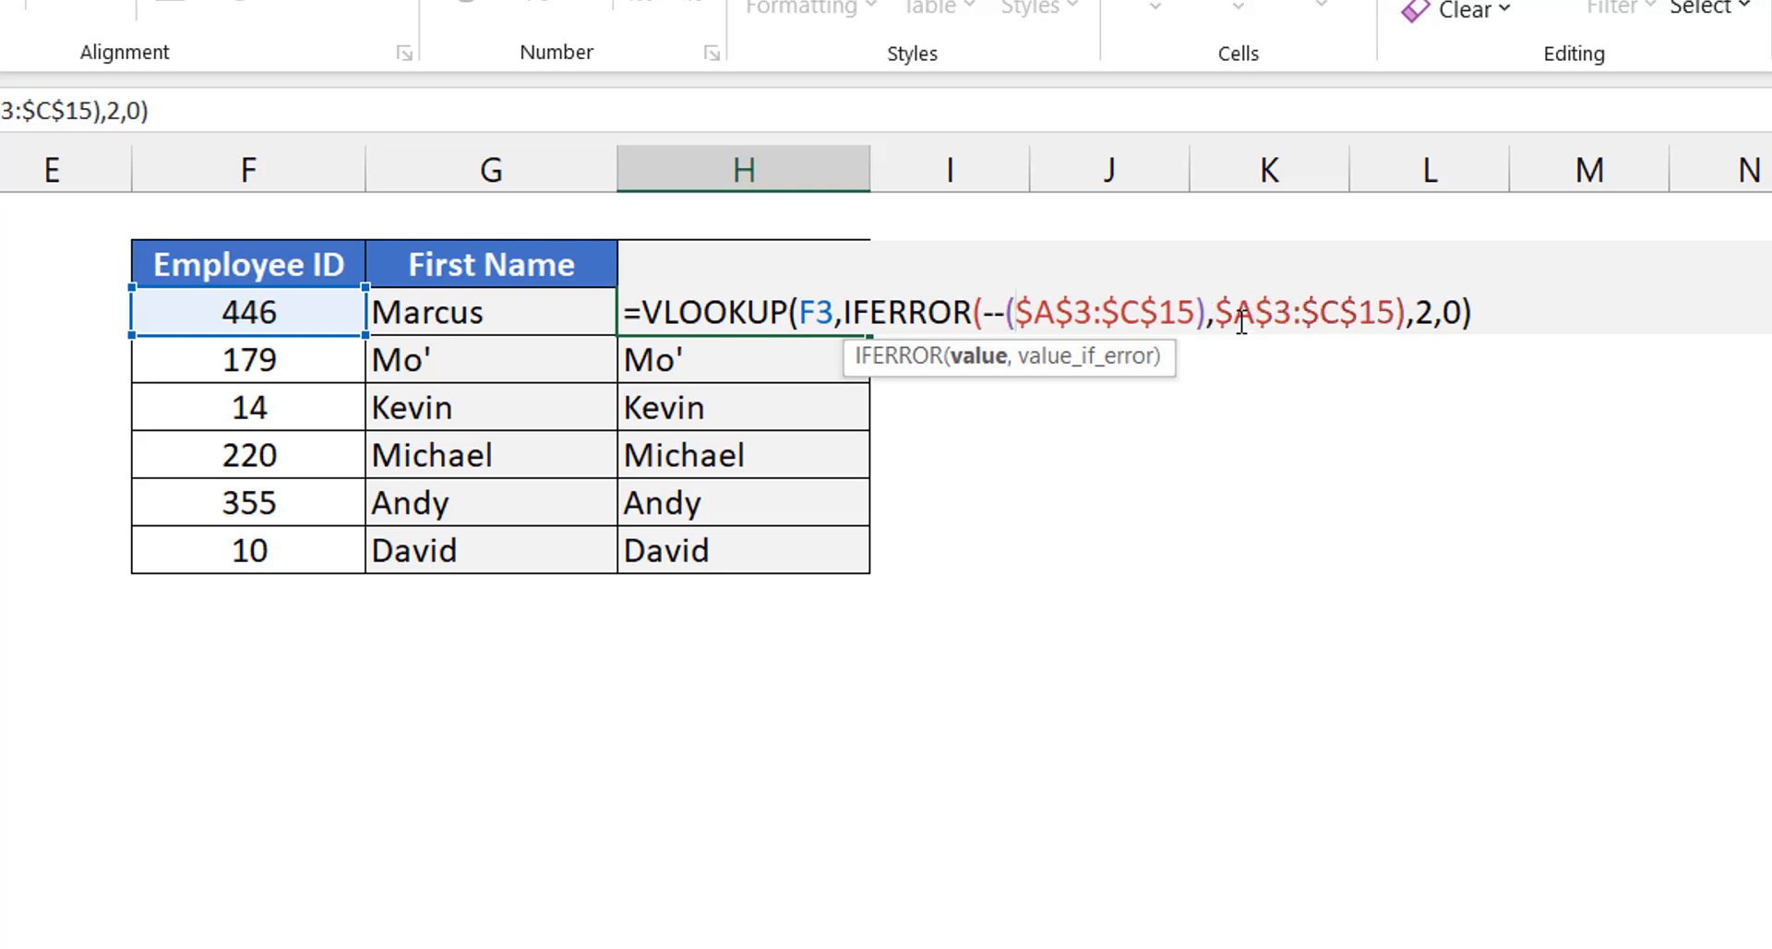
pyautogui.hotkey('ctrl', 'Return')
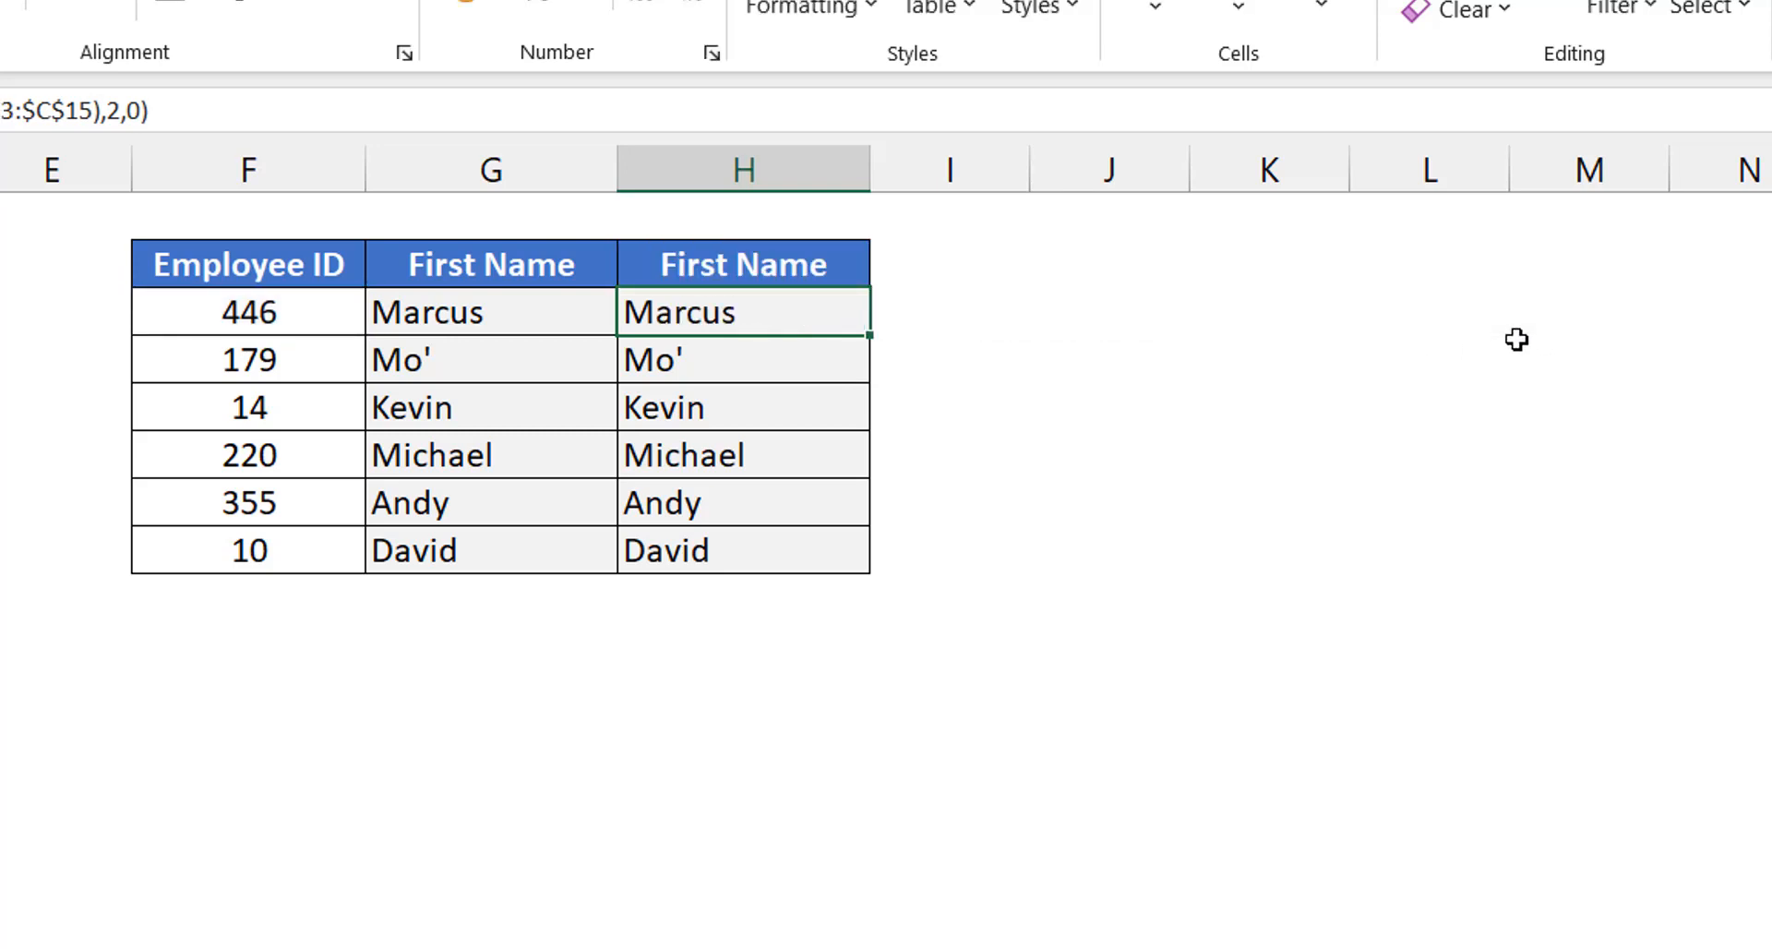
pyautogui.doubleClick(869, 335)
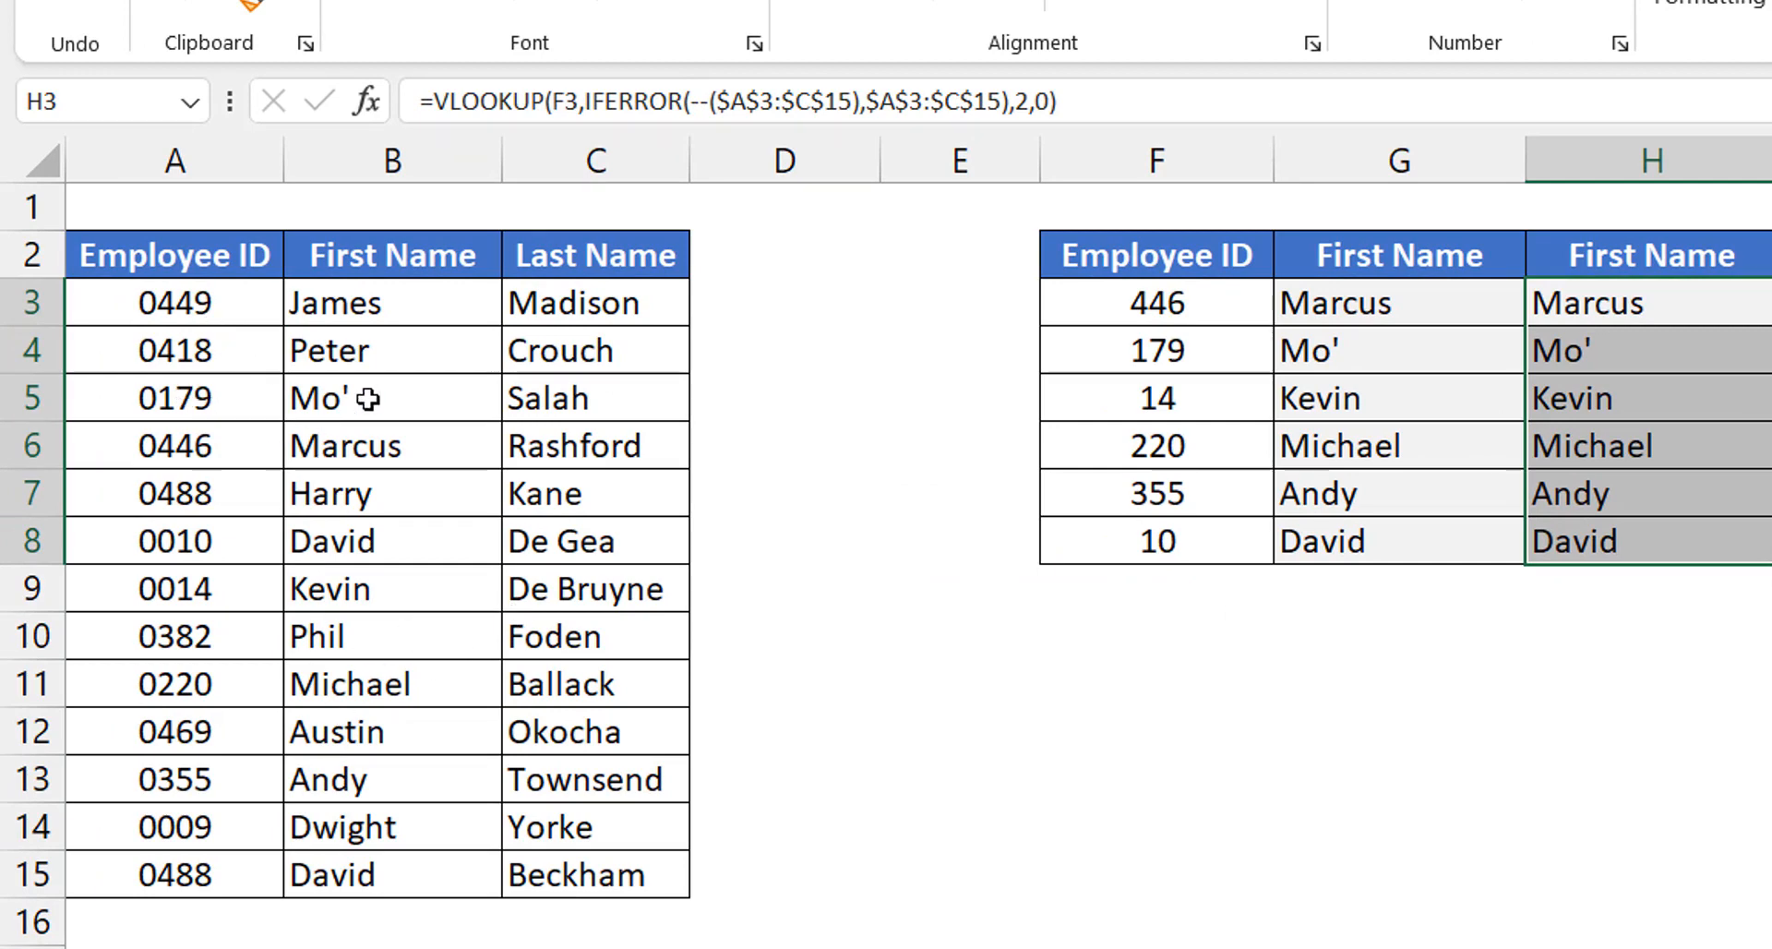
# Start a VLOOKUP formula in I3 with F3 as the lookup value
pyautogui.click(1571, 260)
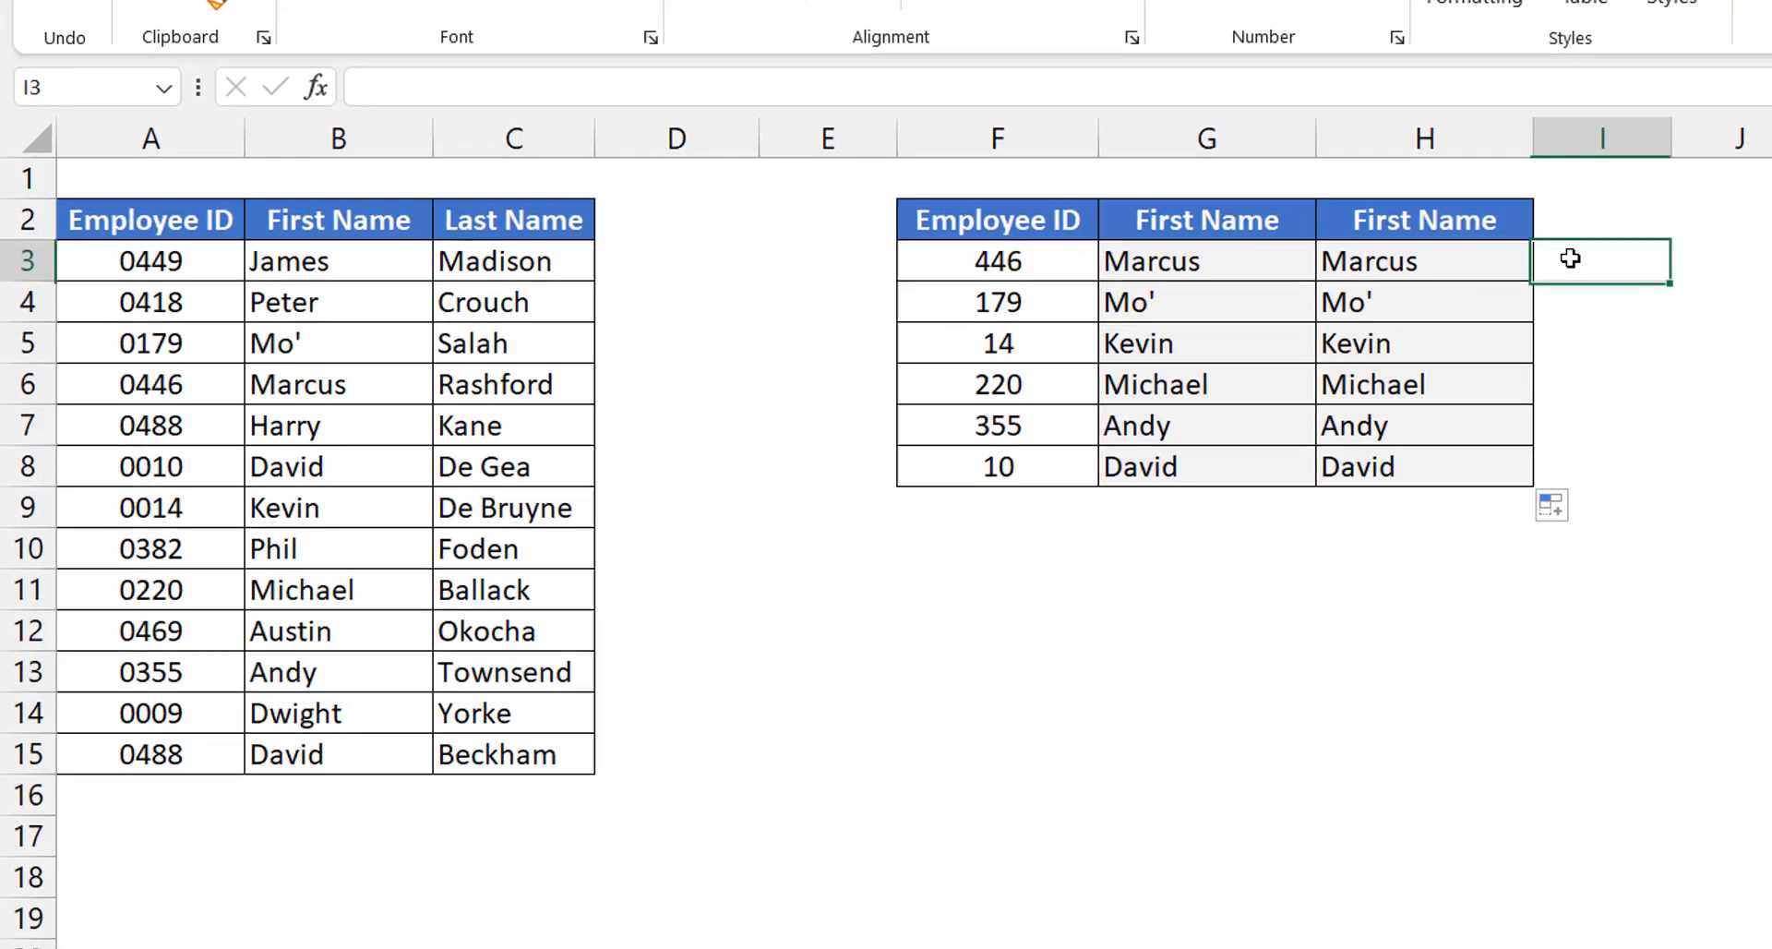
pyautogui.write('=vlook')
pyautogui.press('Tab')
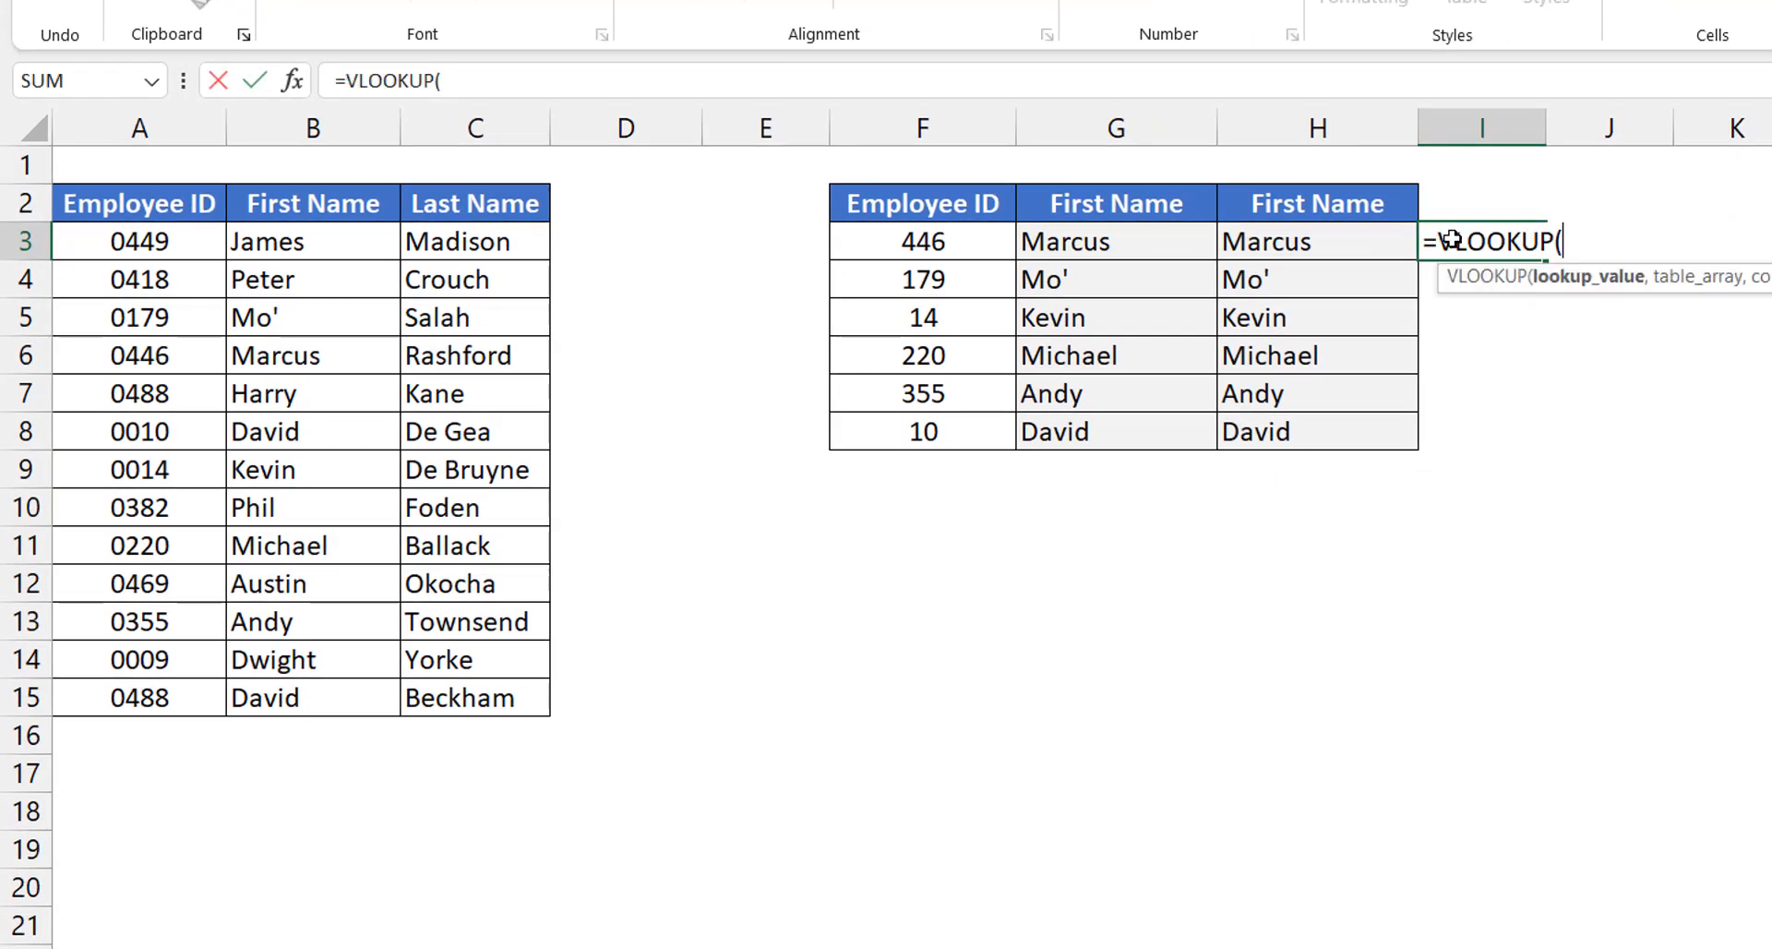
pyautogui.click(937, 235)
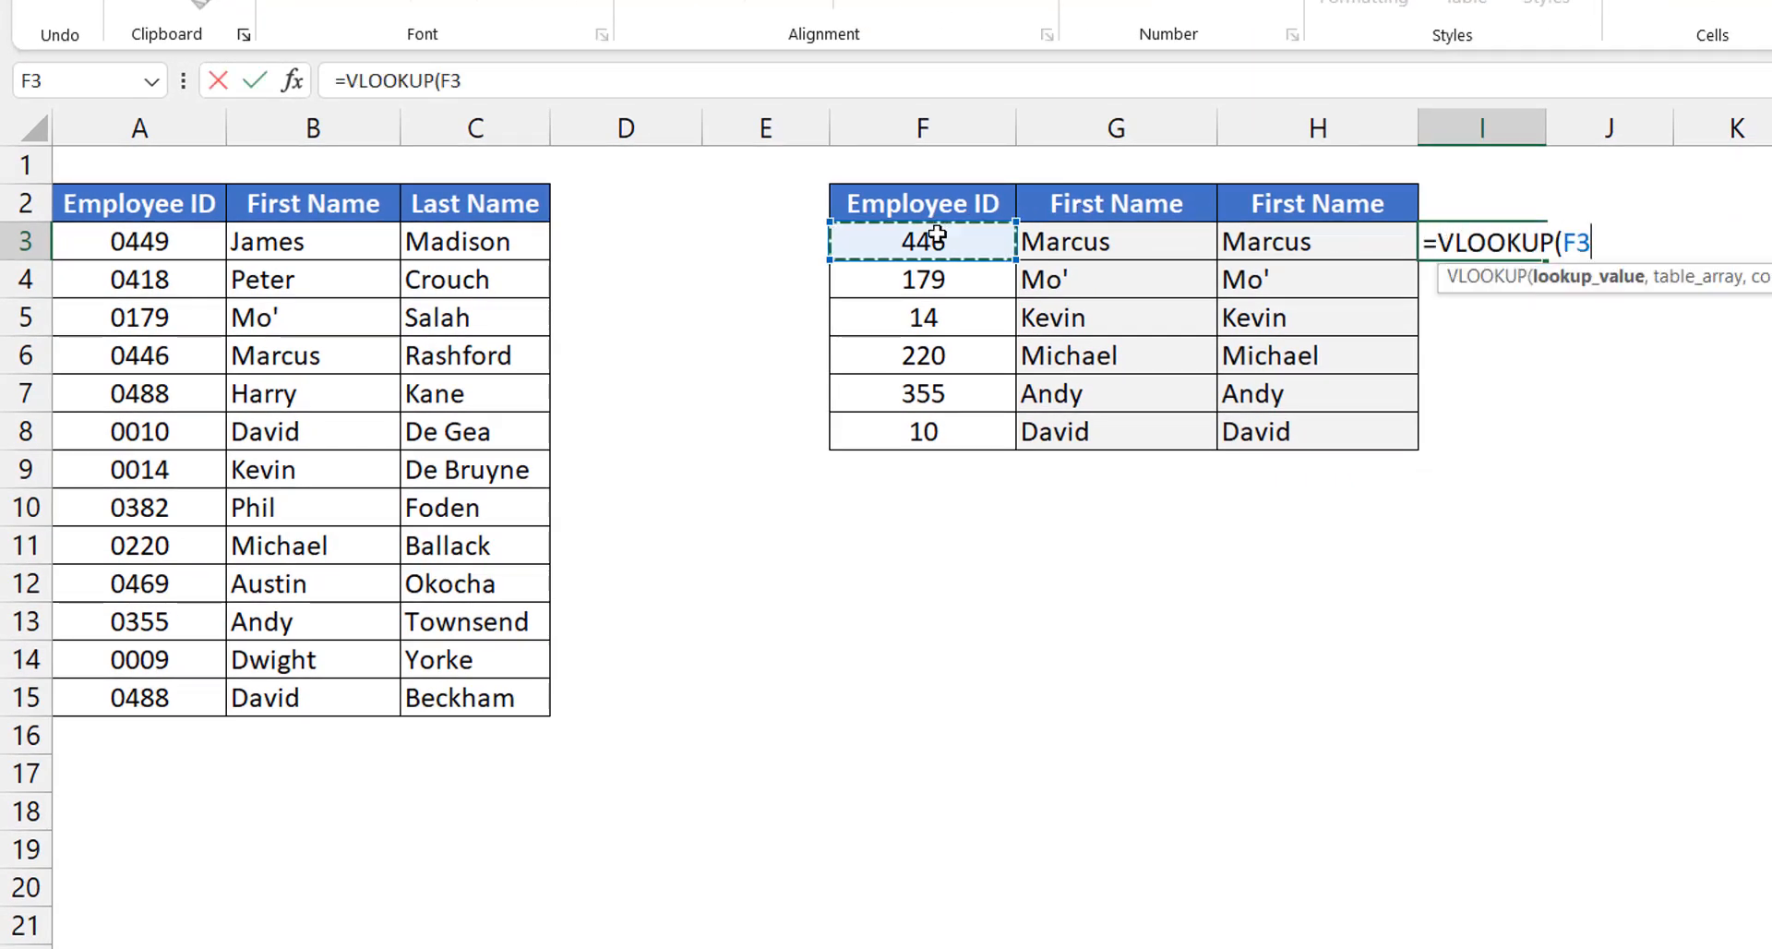
# Add HSTACK as the table array in the I3 formula, with --$A$3:$A$15 as its first array
pyautogui.write(',hstack')
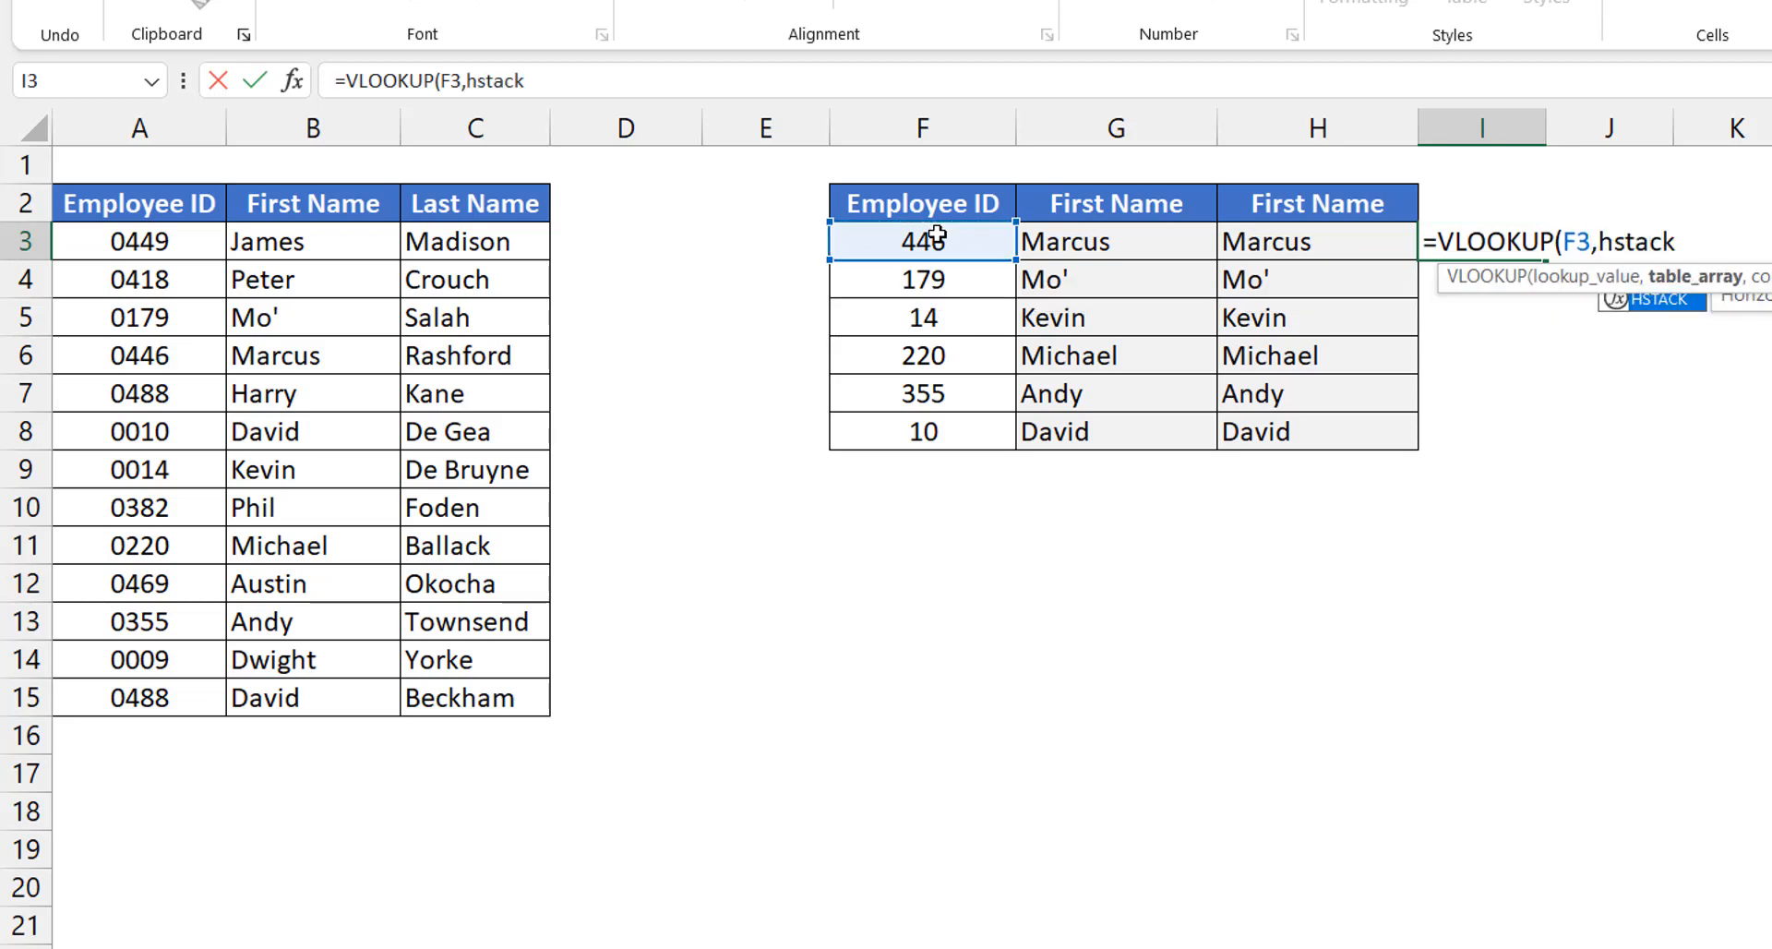
pyautogui.press('Tab')
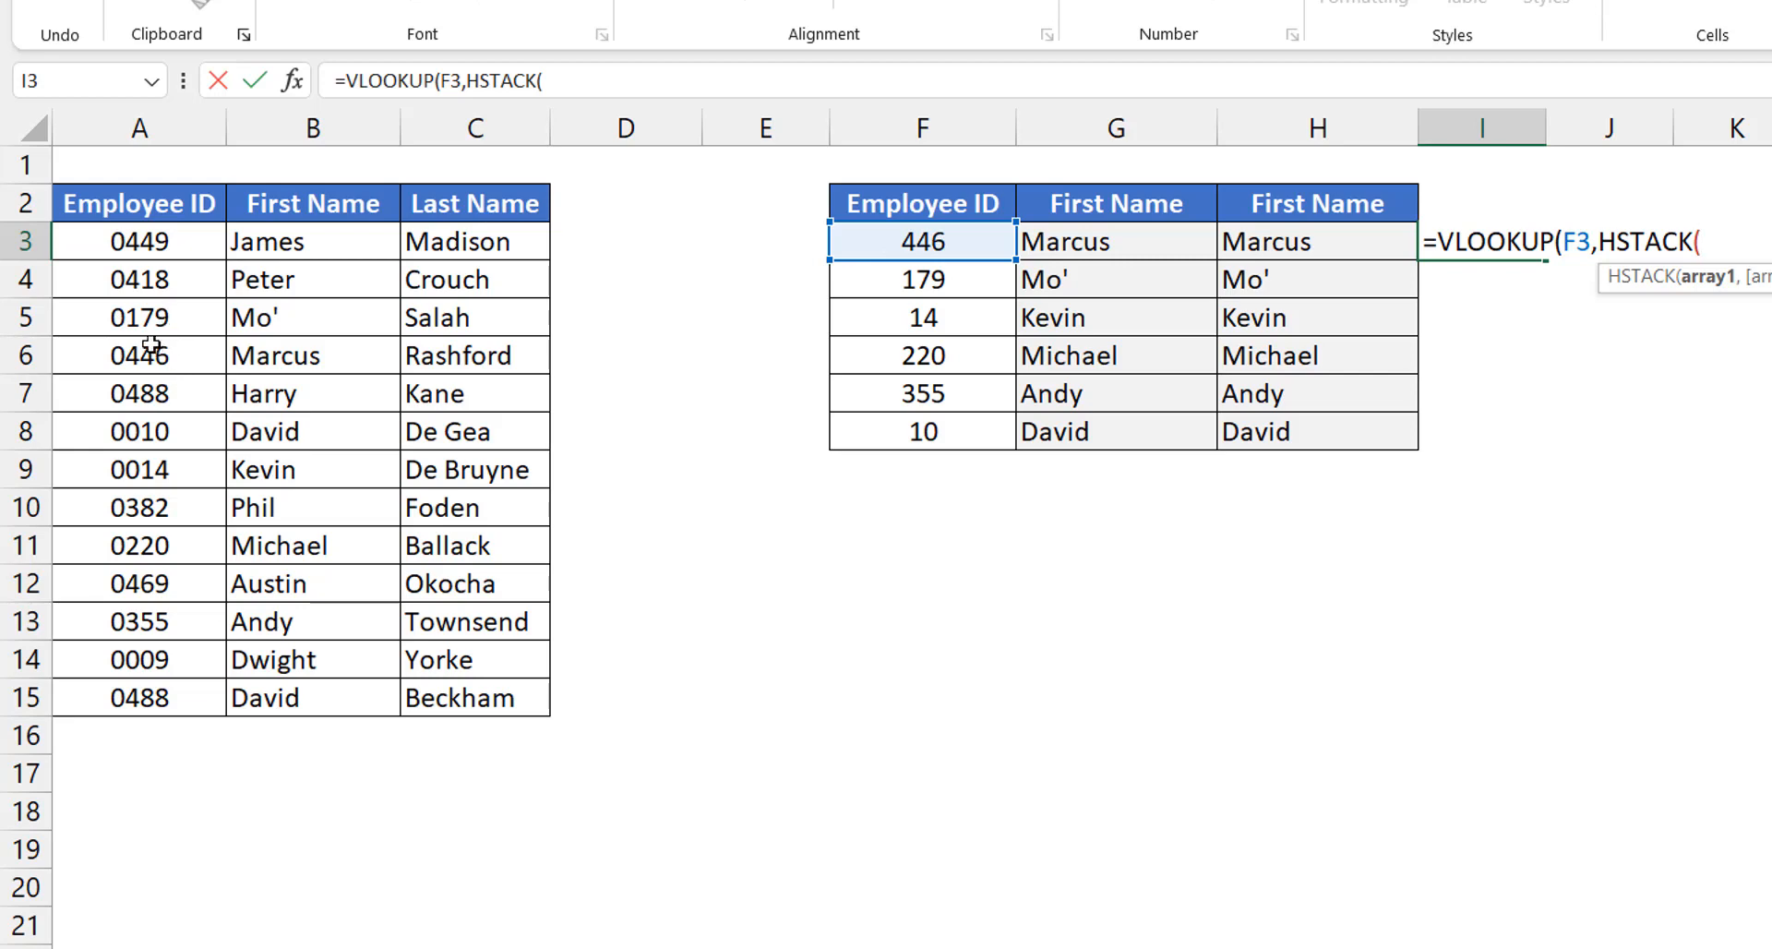
pyautogui.write('--')
pyautogui.click(129, 242)
pyautogui.hotkey('ctrl', 'shift', 'Down')
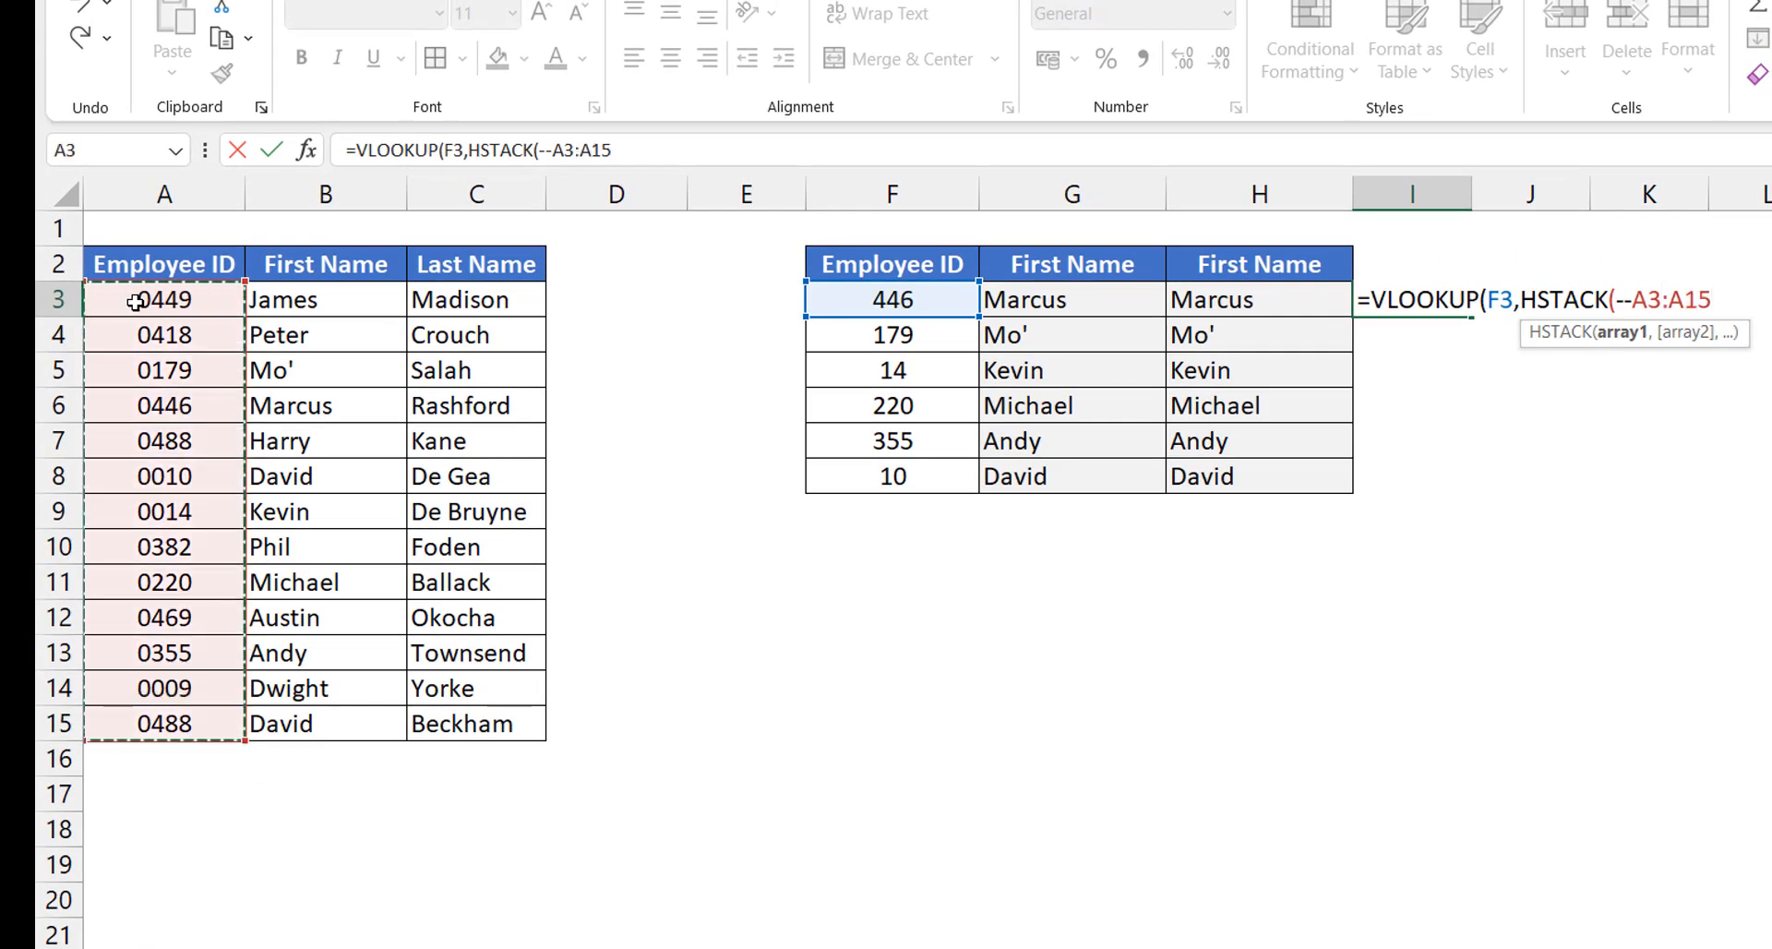
pyautogui.press('F4')
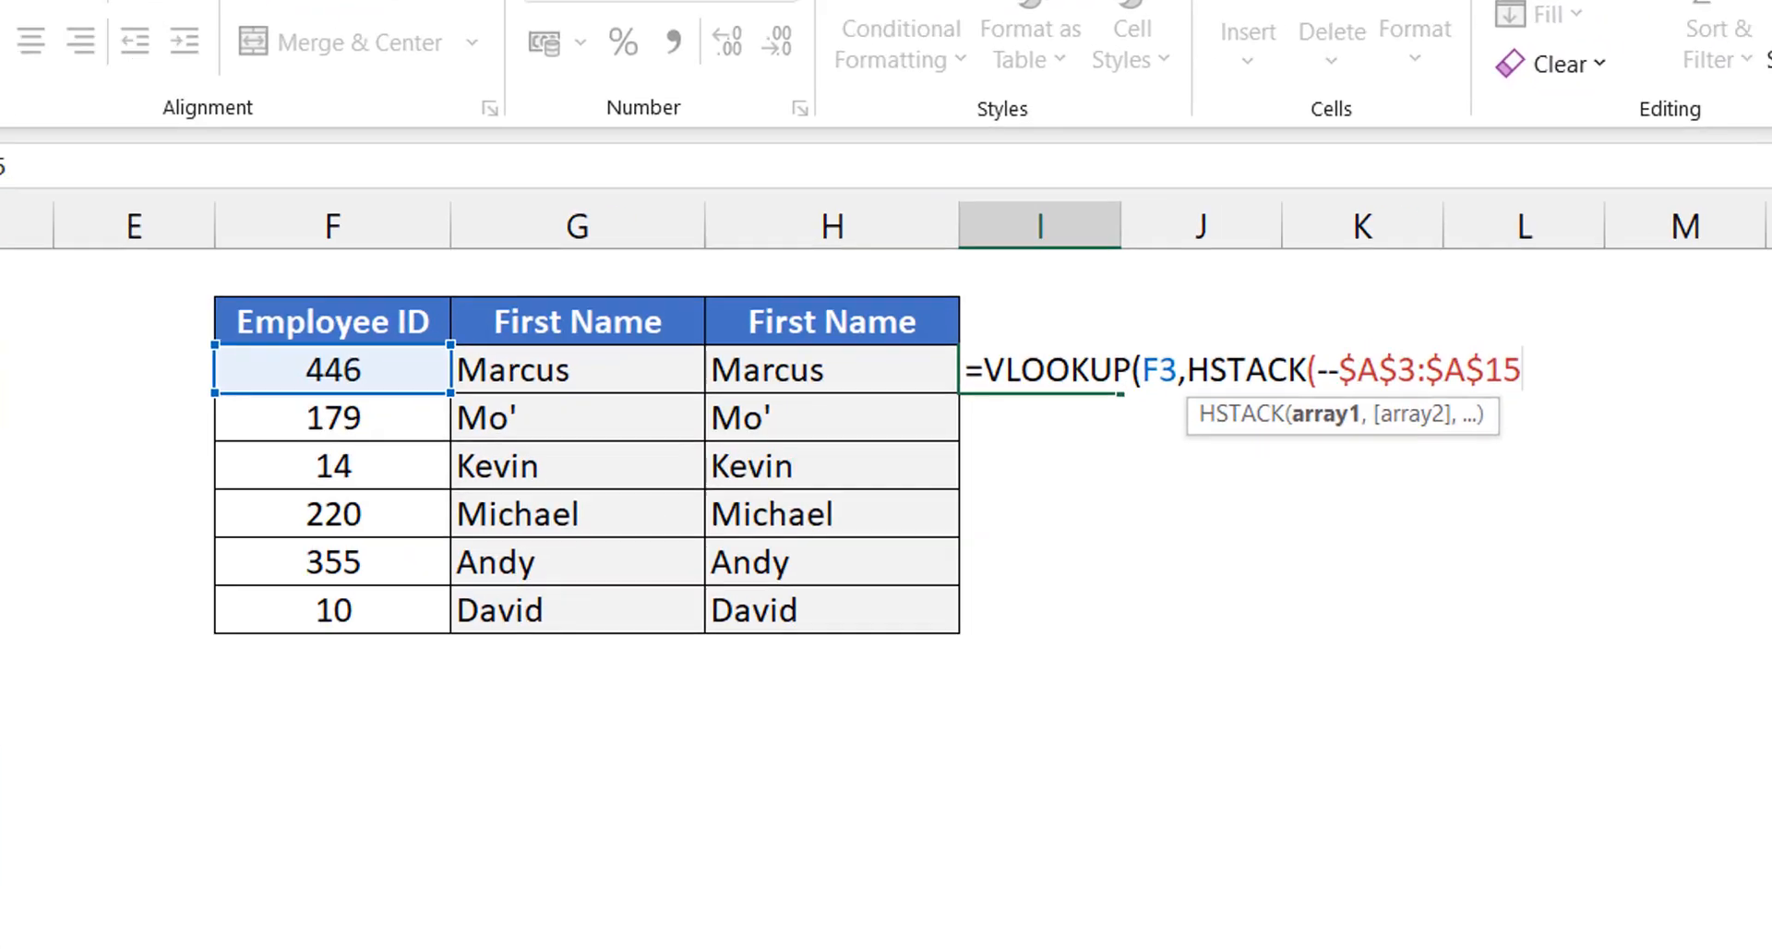
# Add $B$3:$C$15 as the second HSTACK array in the I3 formula and close the function
pyautogui.write(',')
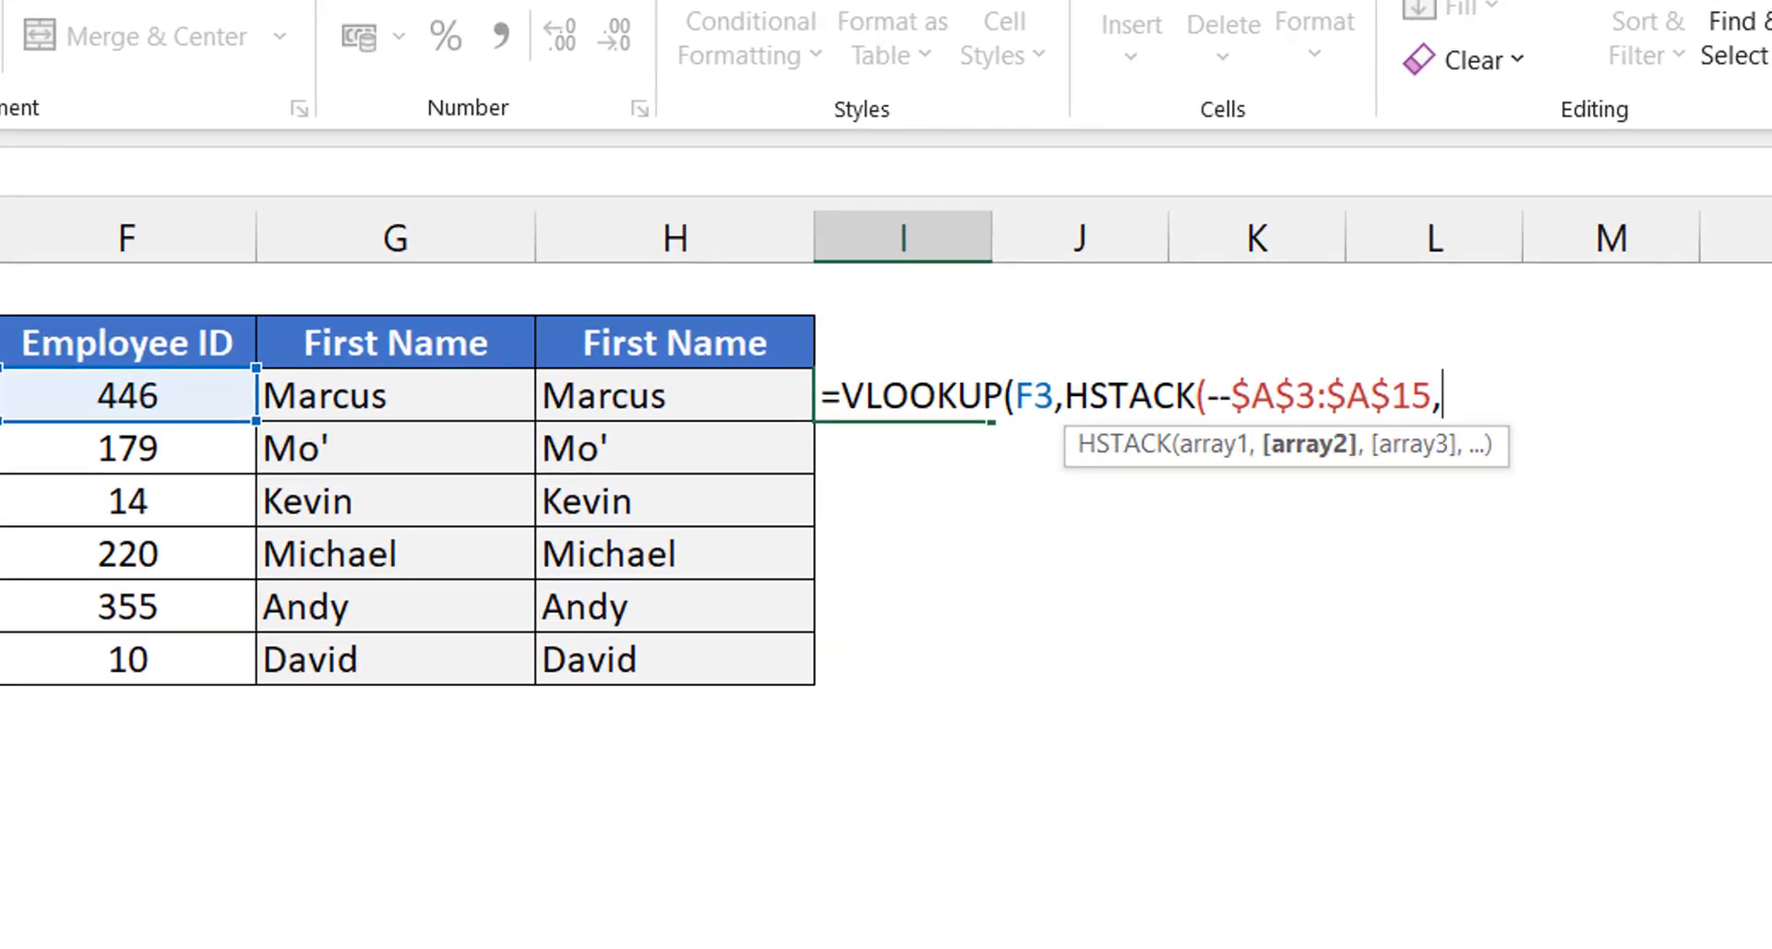
pyautogui.click(0, 396)
pyautogui.hotkey('ctrl', 'shift', 'Right')
pyautogui.hotkey('ctrl', 'shift', 'Down')
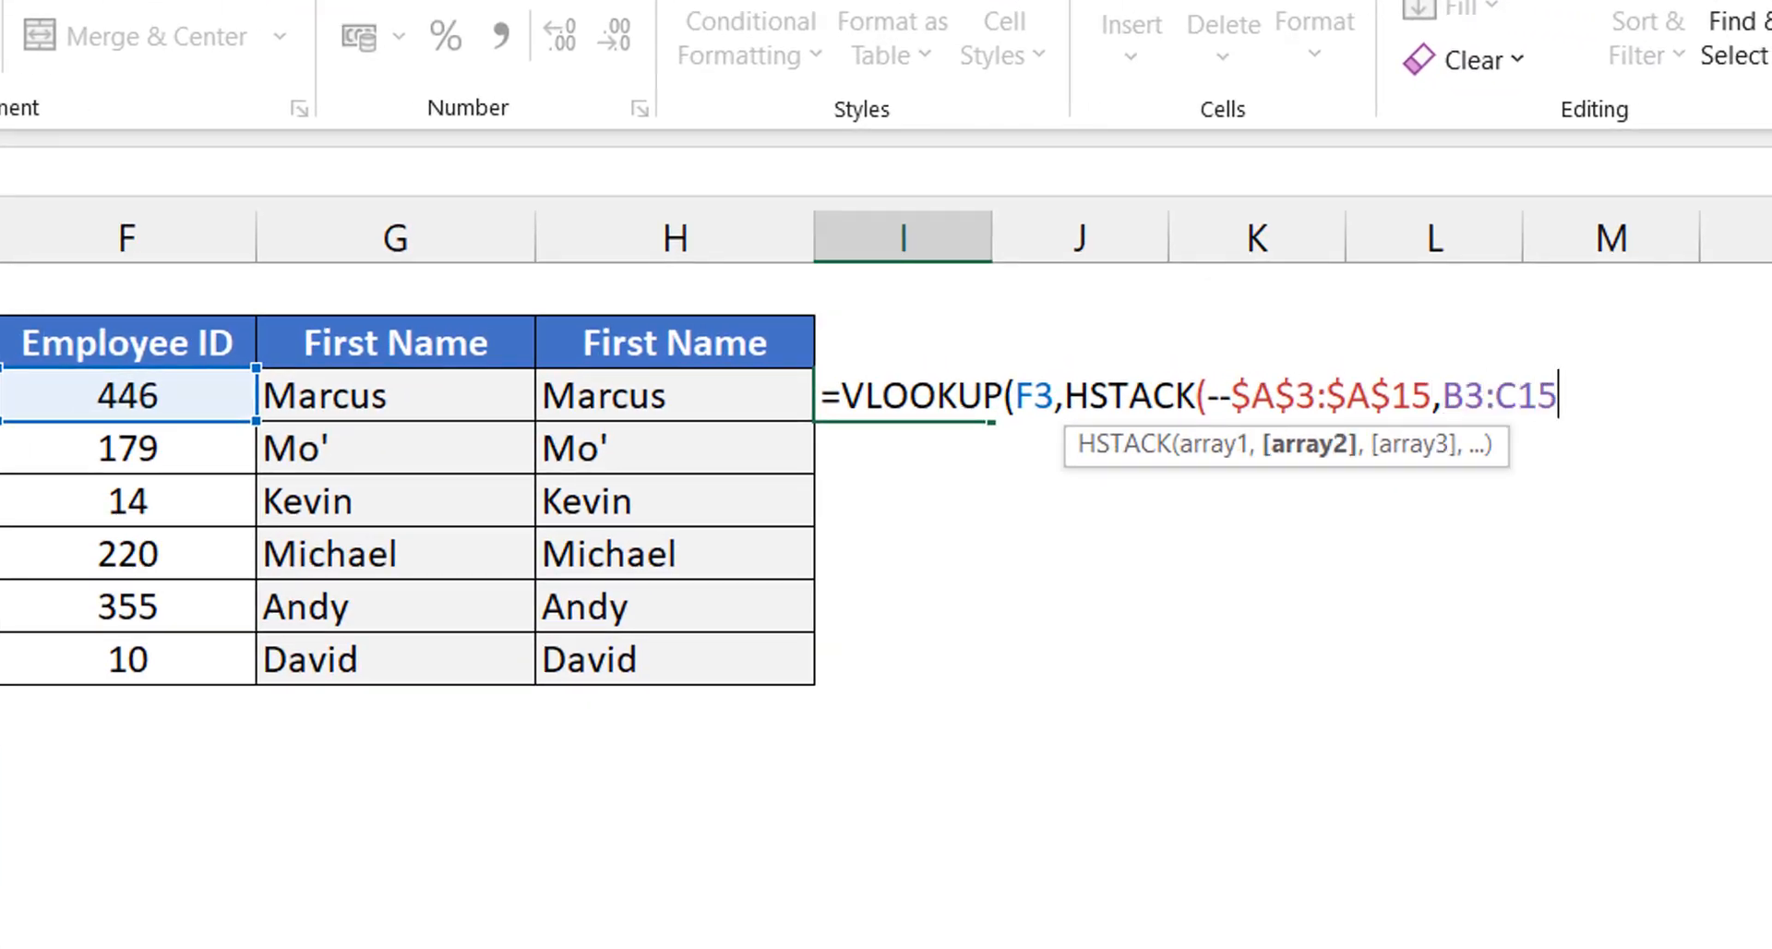
pyautogui.press('F4')
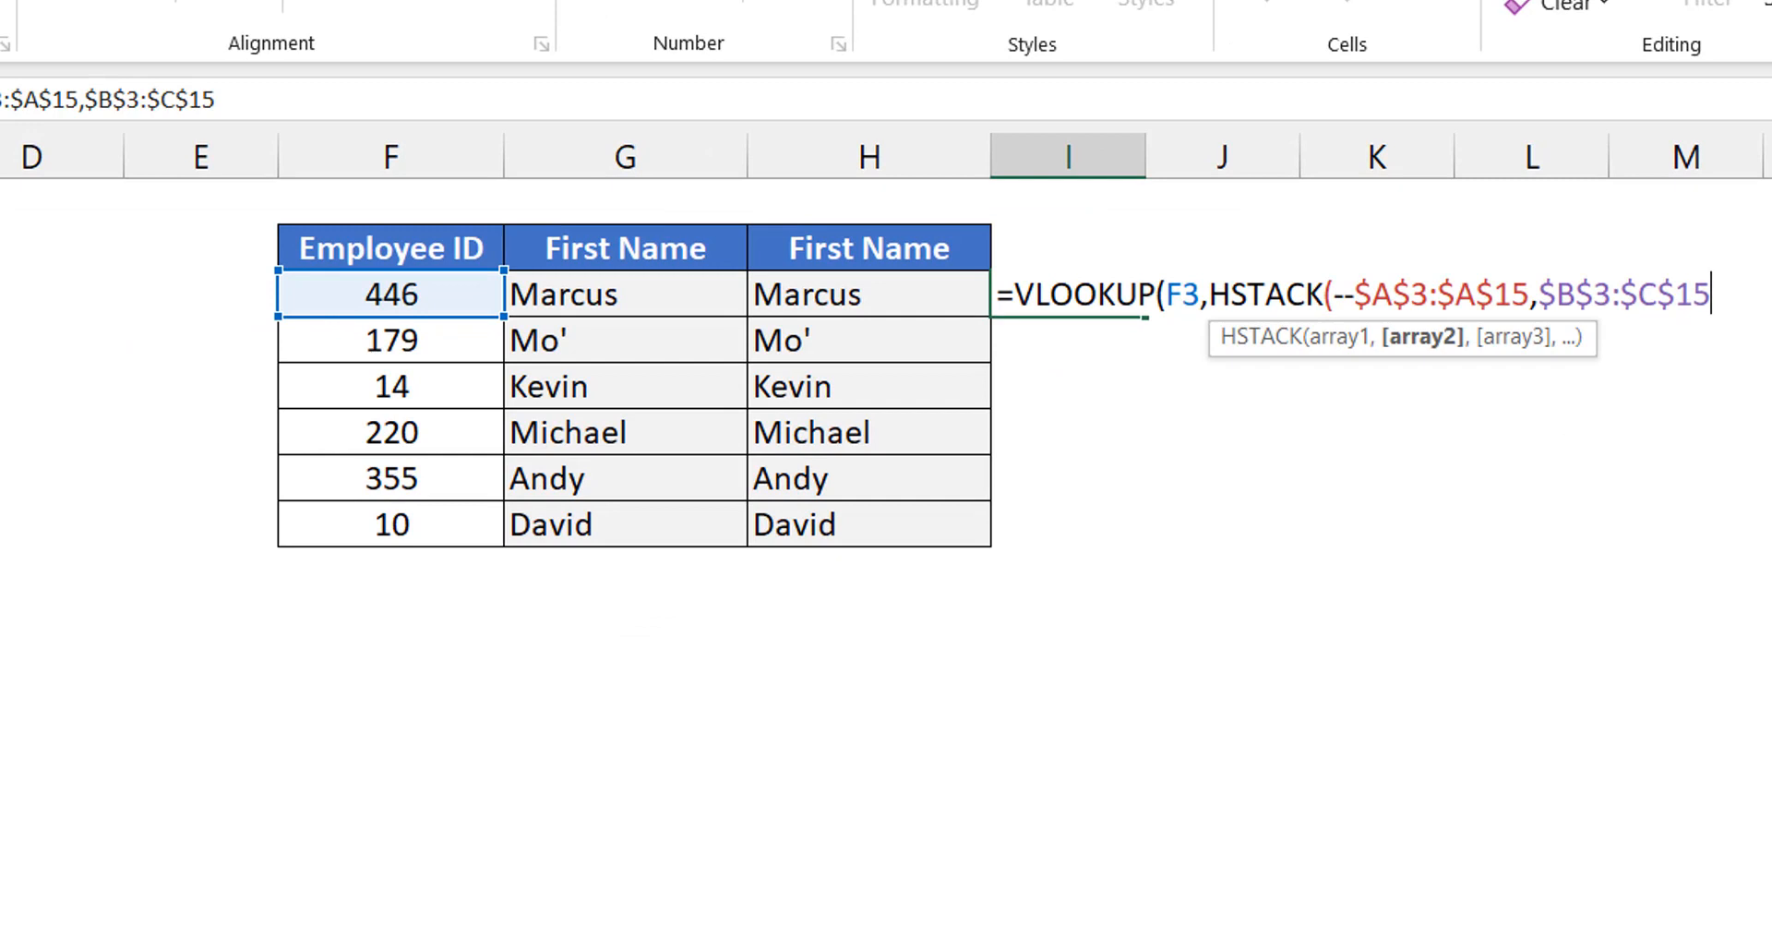
pyautogui.write(')')
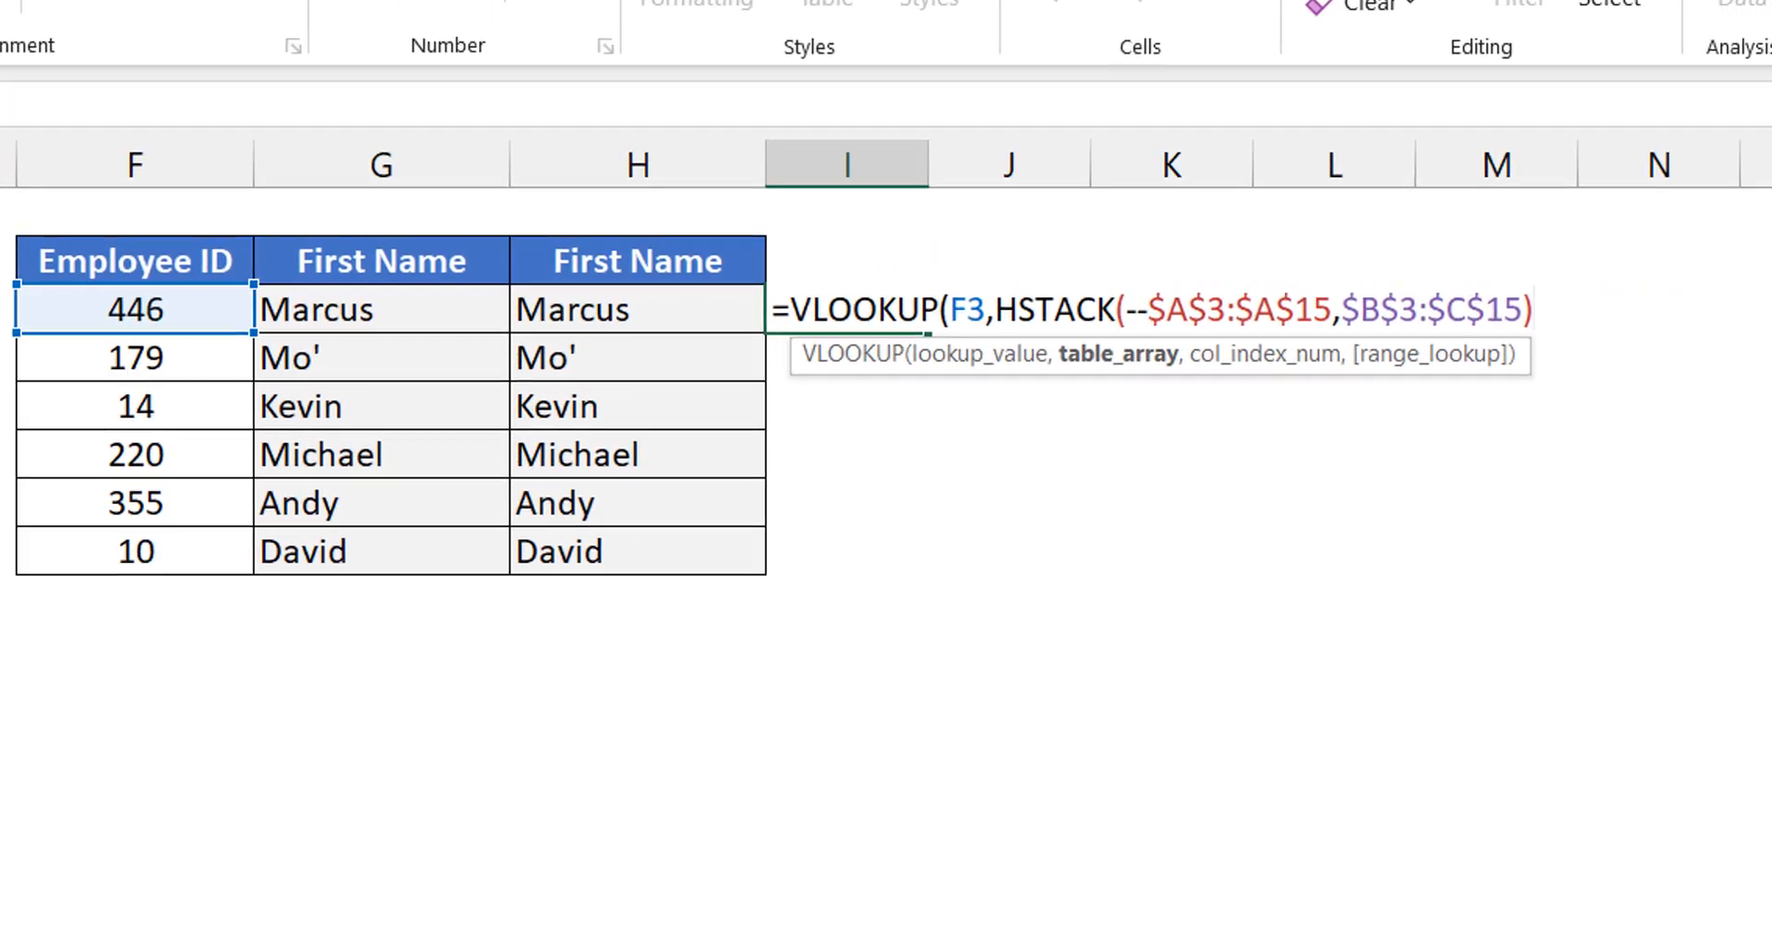
# Complete the I3 formula with column index 2 and range lookup 0, and fill it down to I8
pyautogui.write(',2,0)')
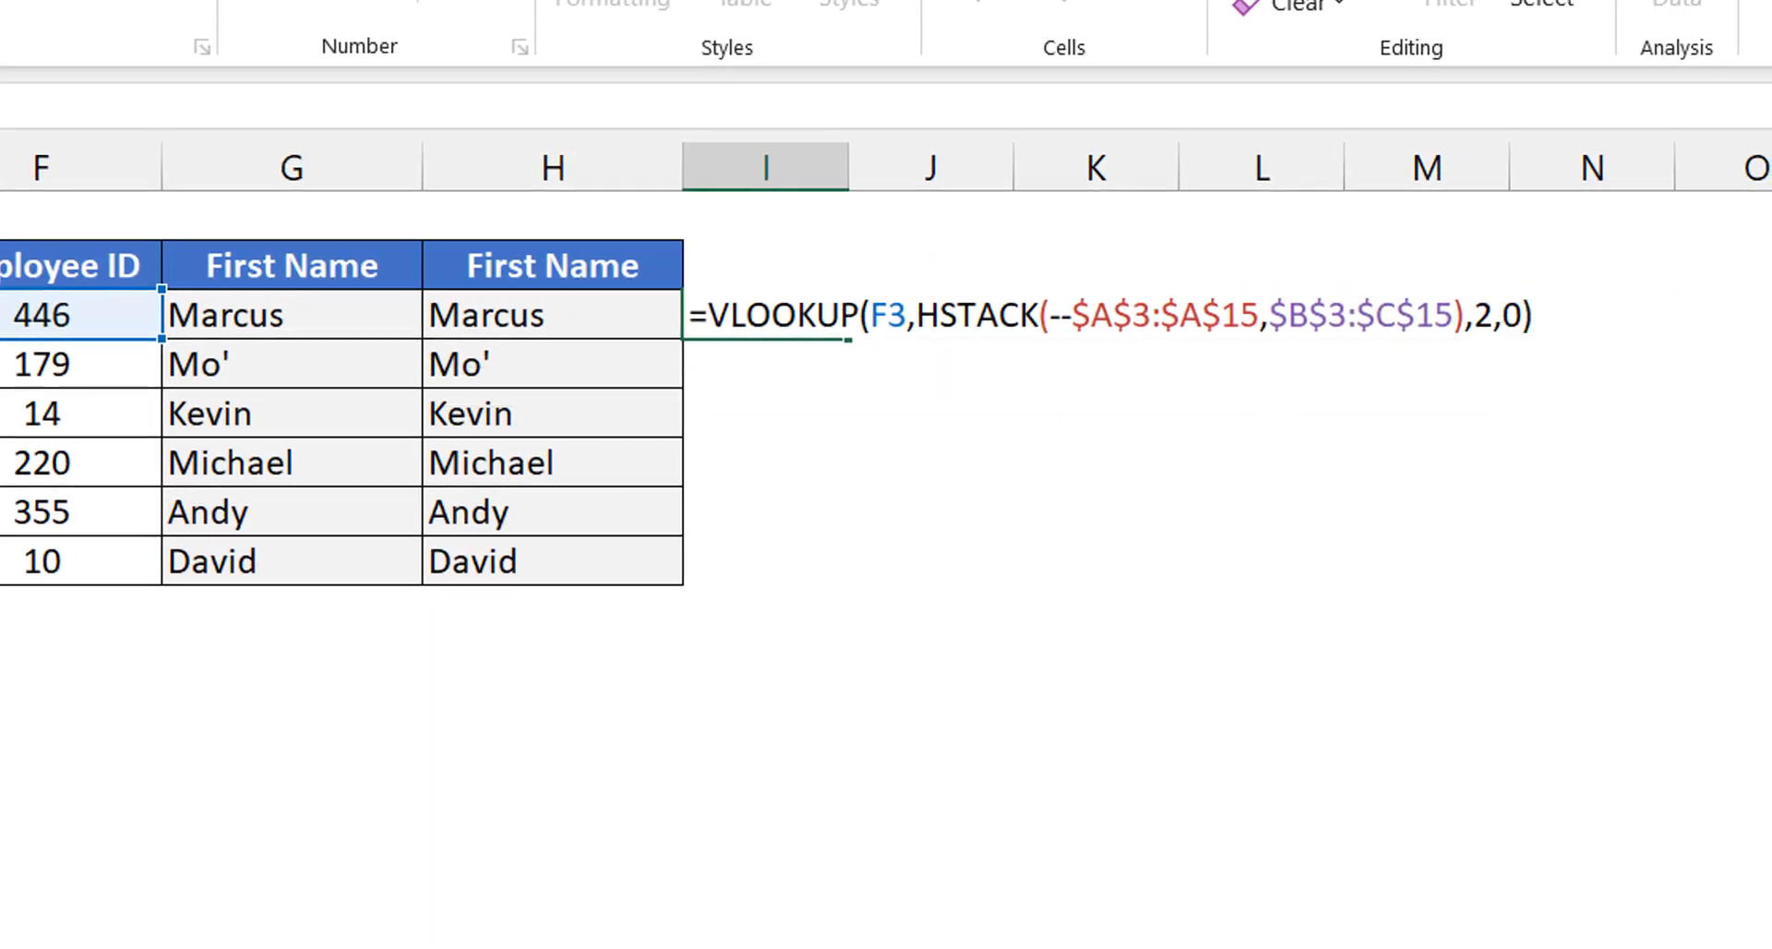
pyautogui.hotkey('ctrl', 'Return')
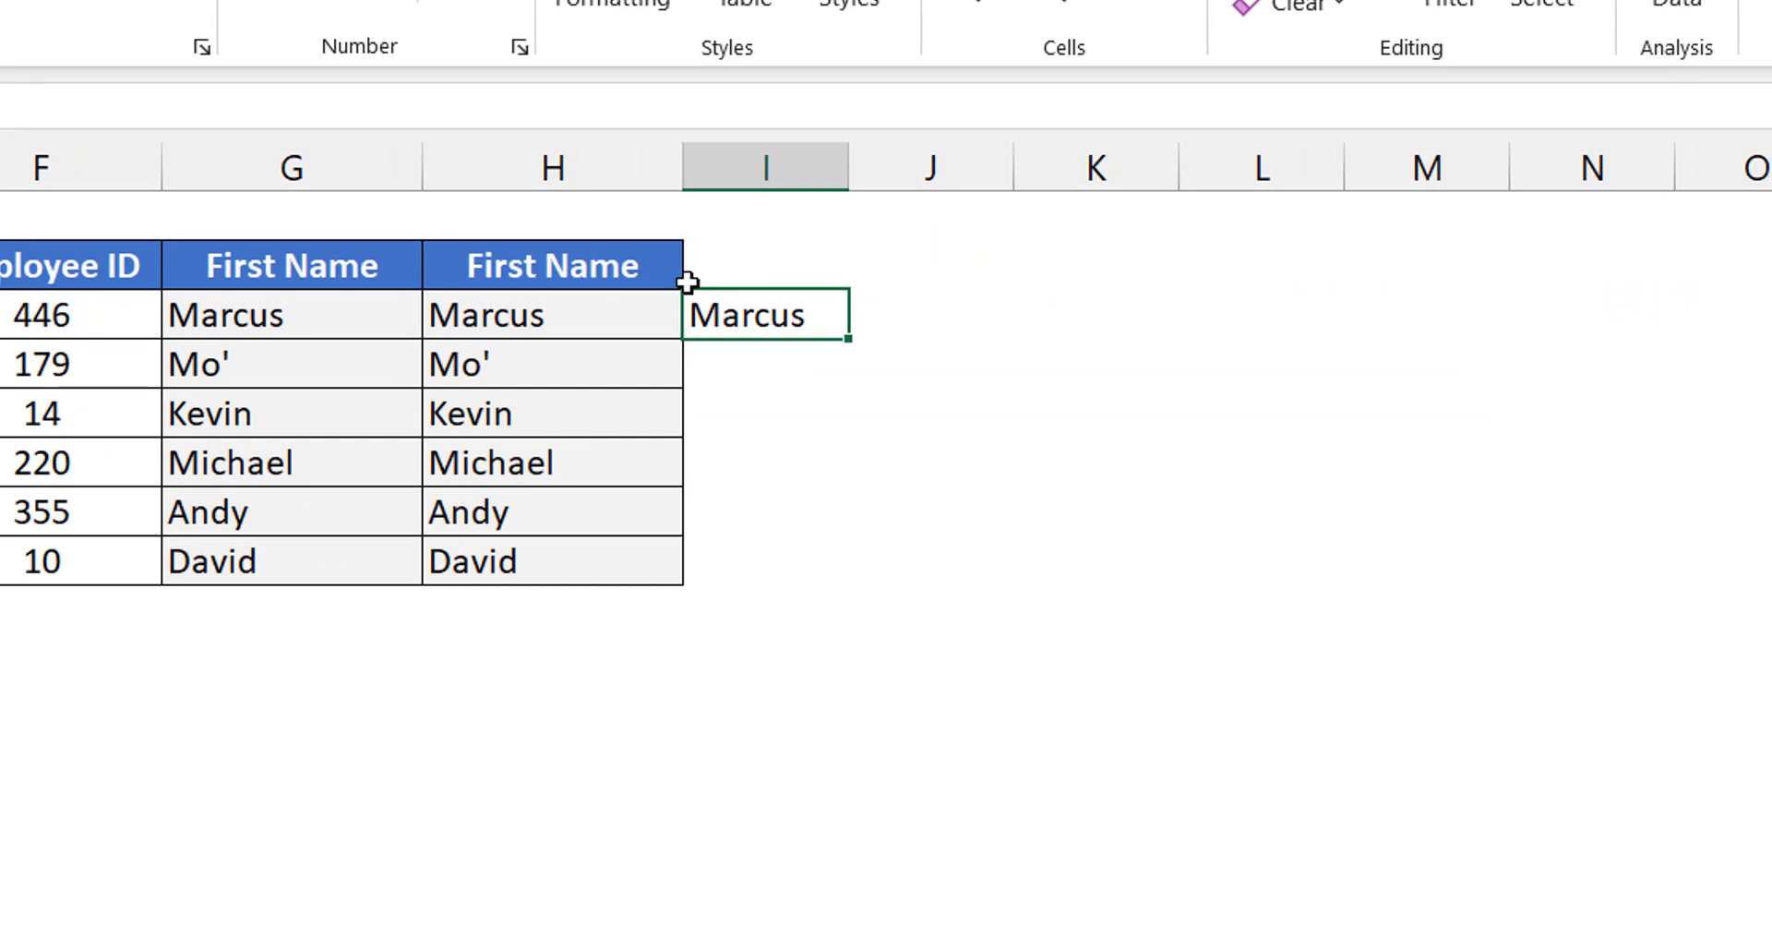
pyautogui.doubleClick(846, 337)
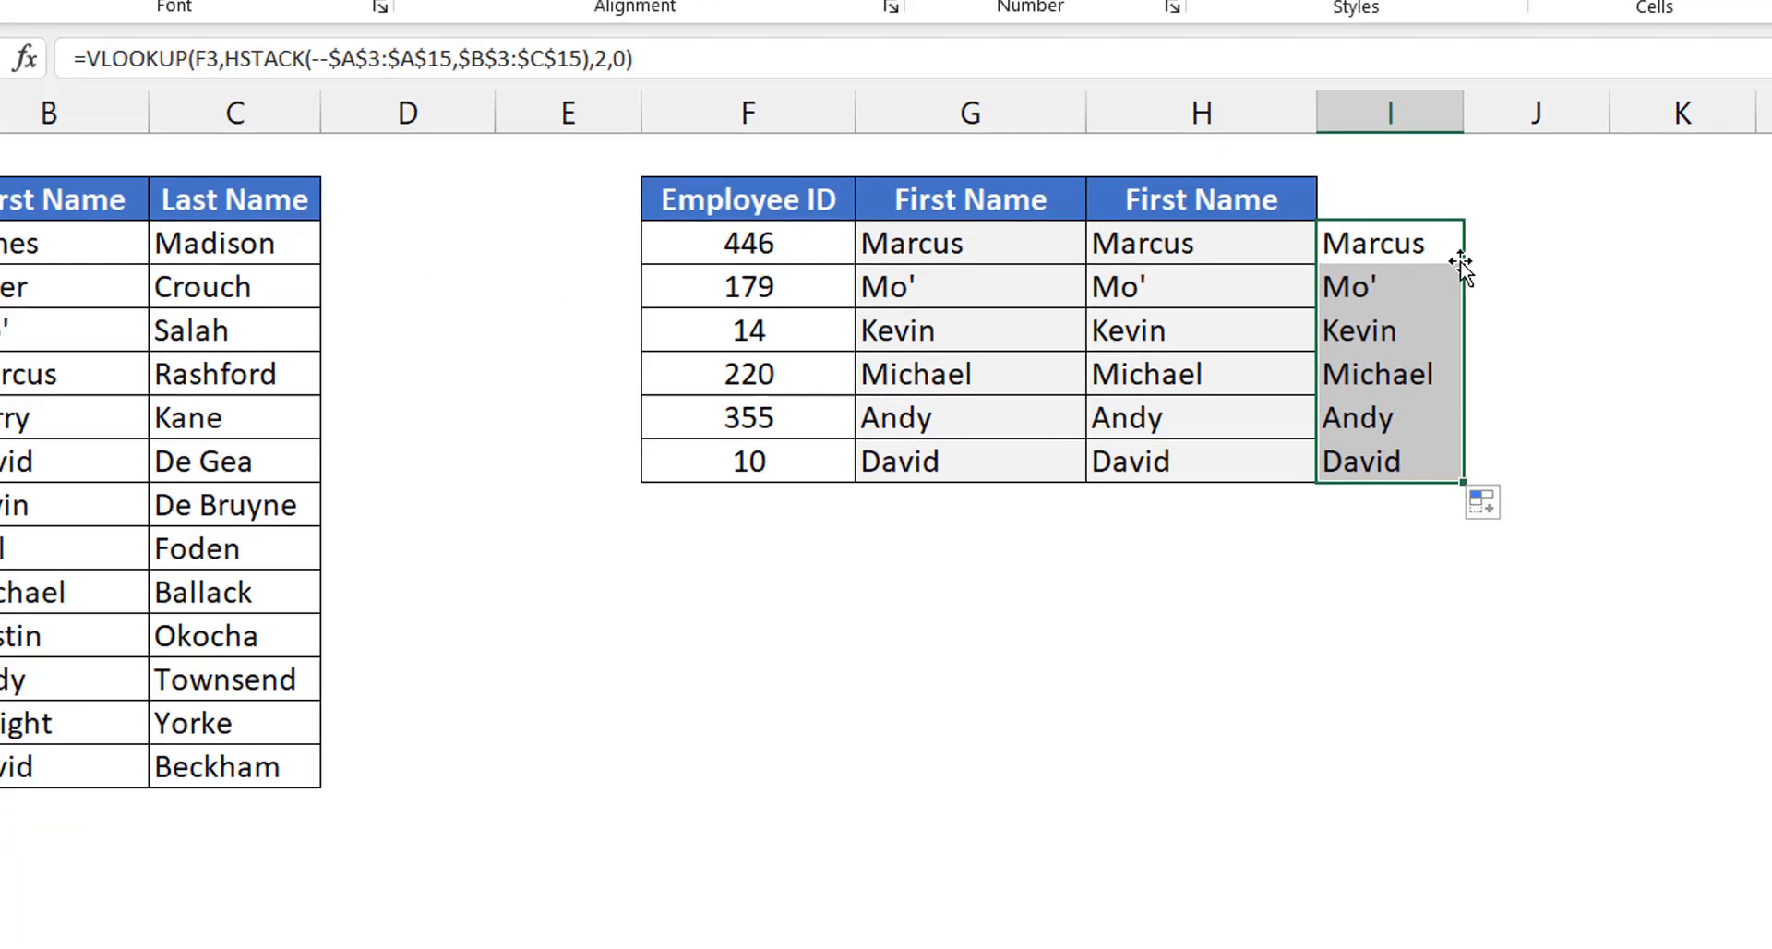